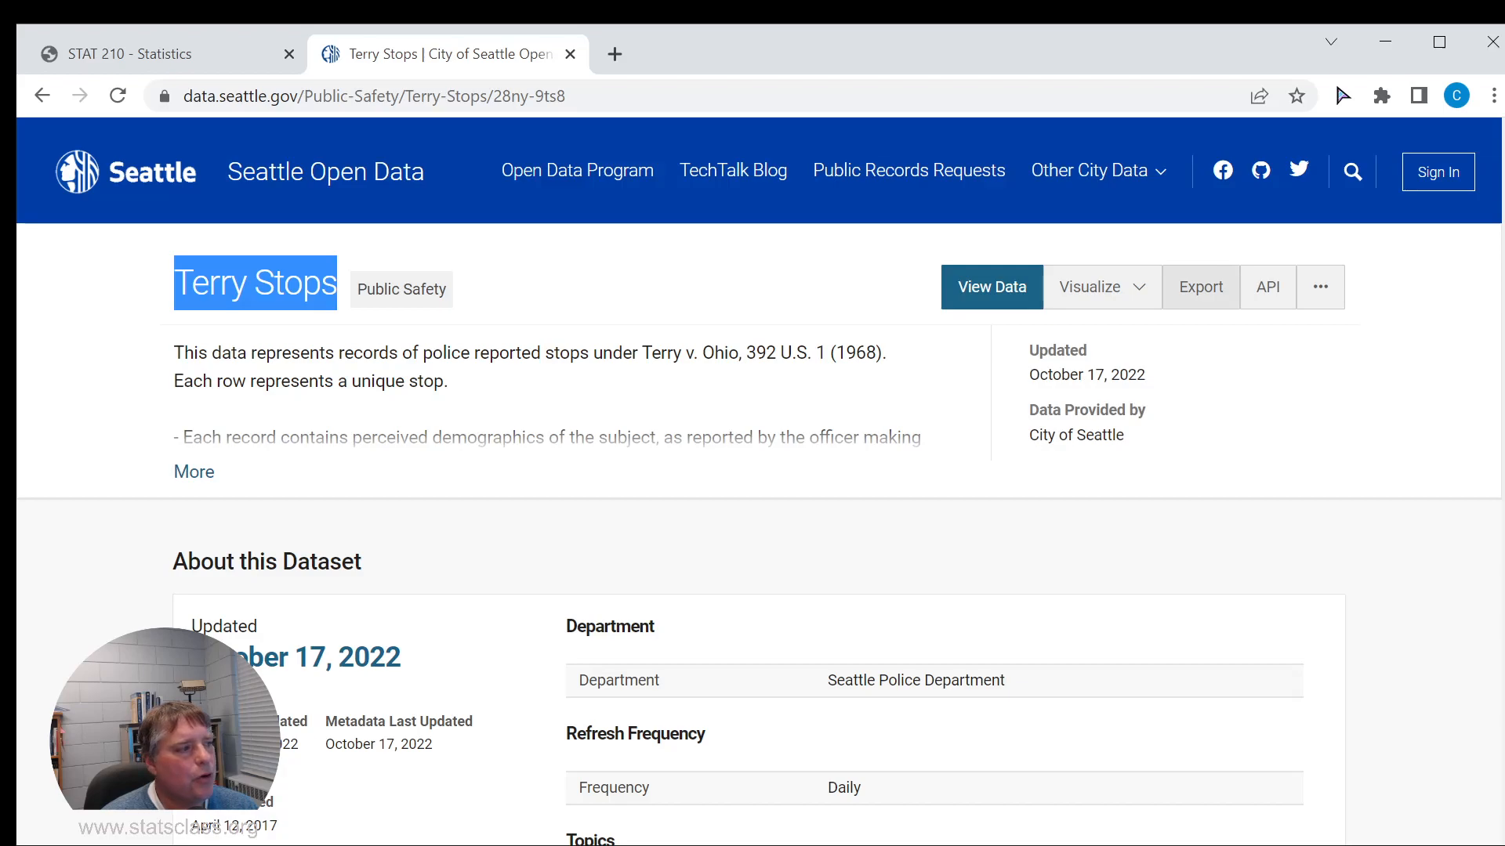
- Switch to JMP Pro, open Terry_Stops.csv from the Quizzes folder and widen its data table window
key(alt+Tab)
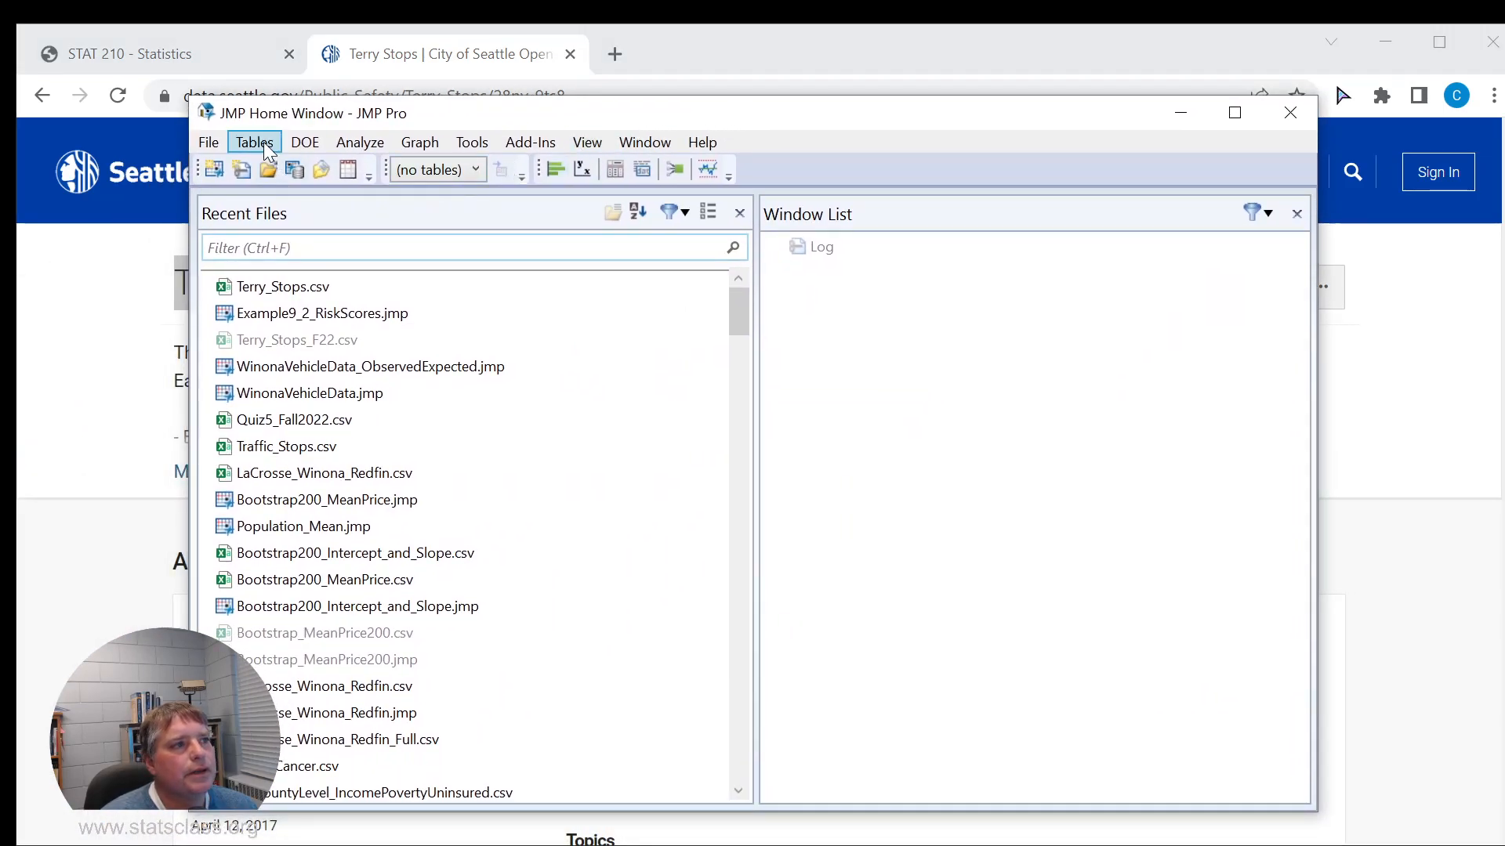
click(270, 168)
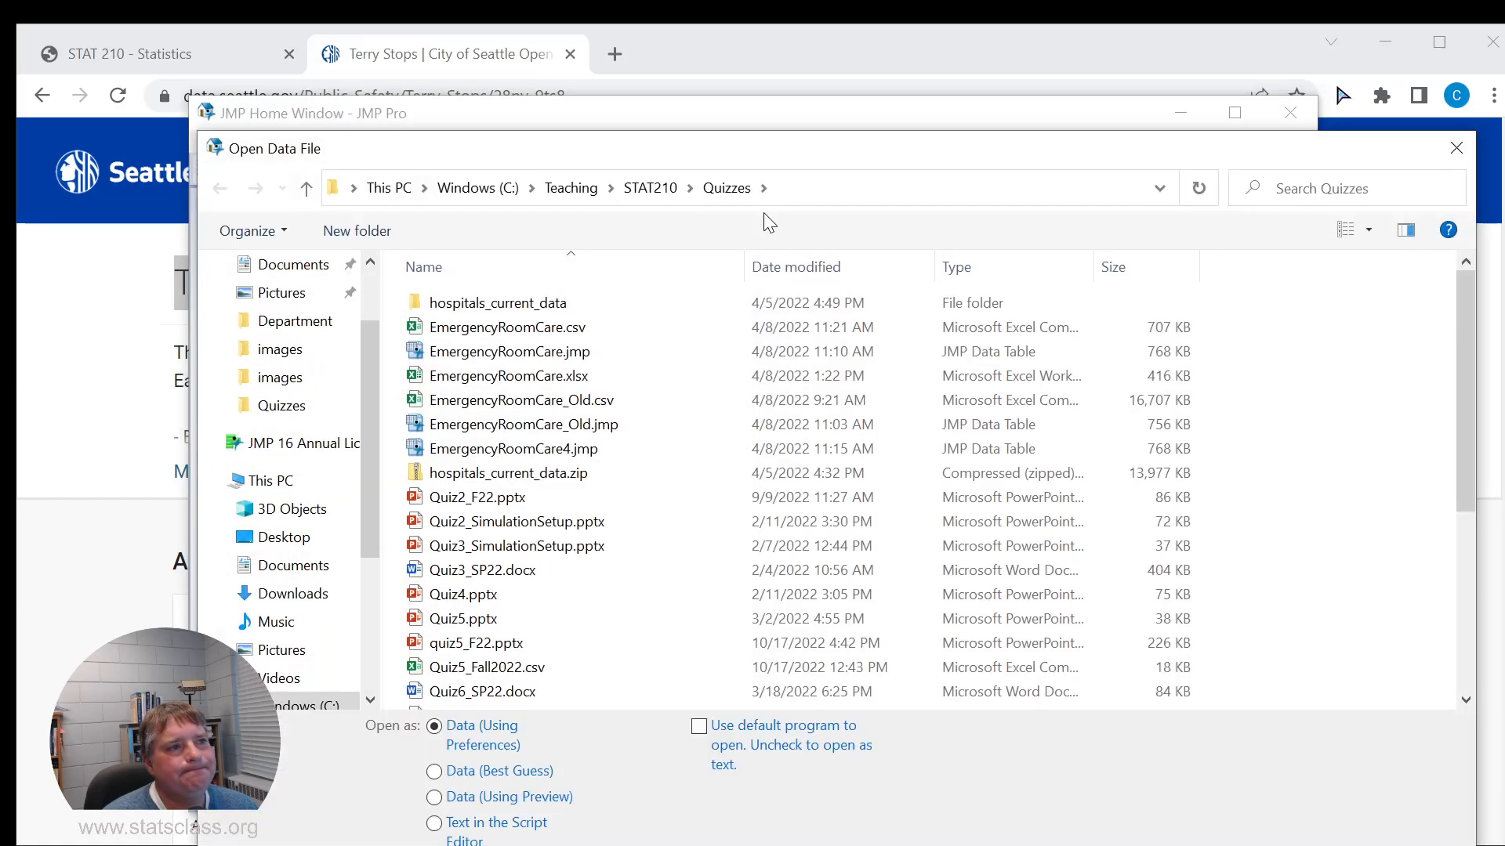
drag(1457, 333, 1467, 525)
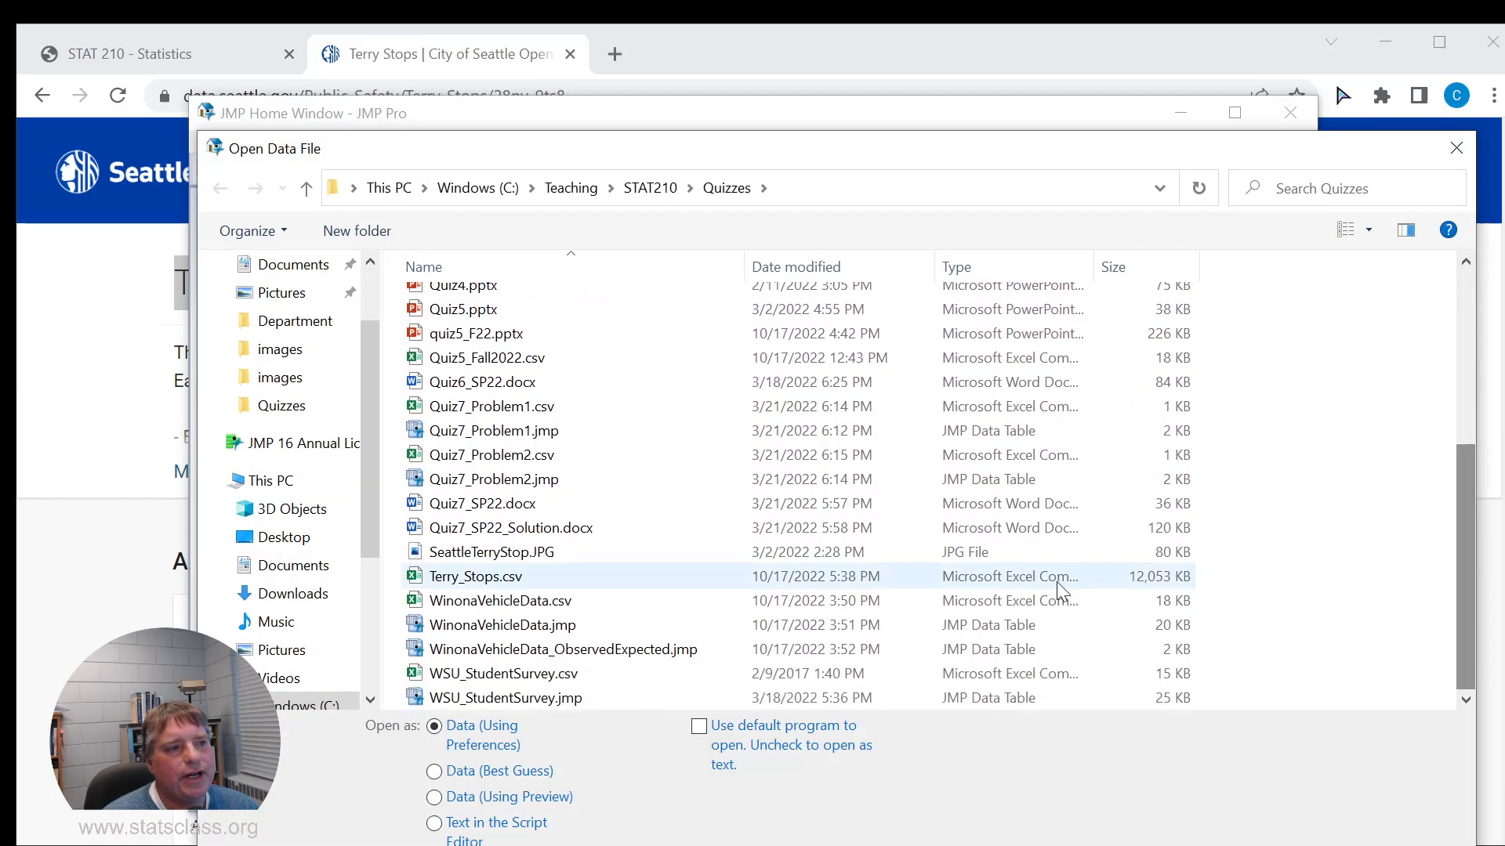
click(473, 586)
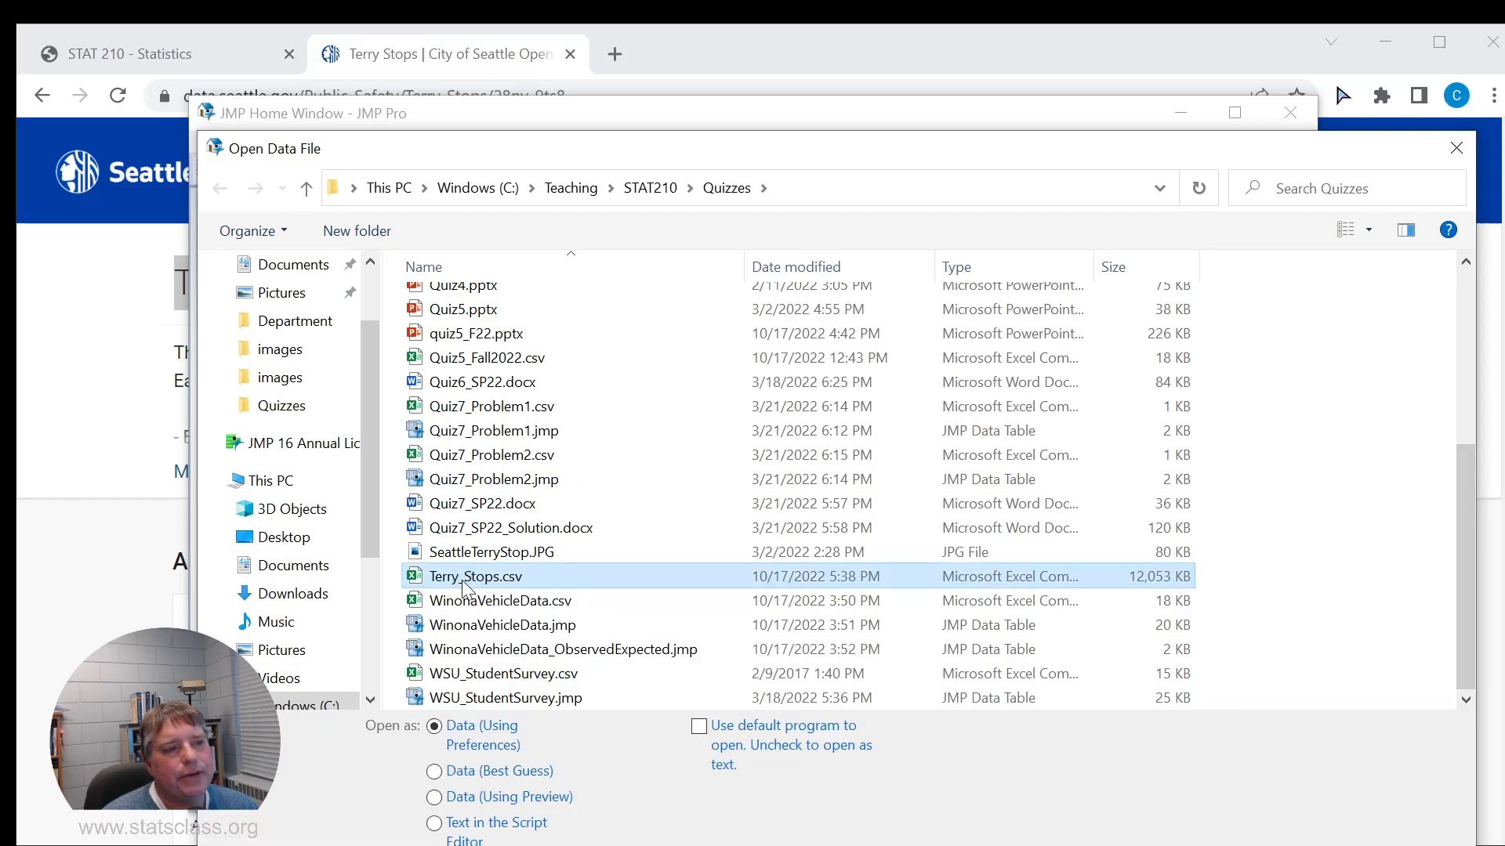
click(1285, 845)
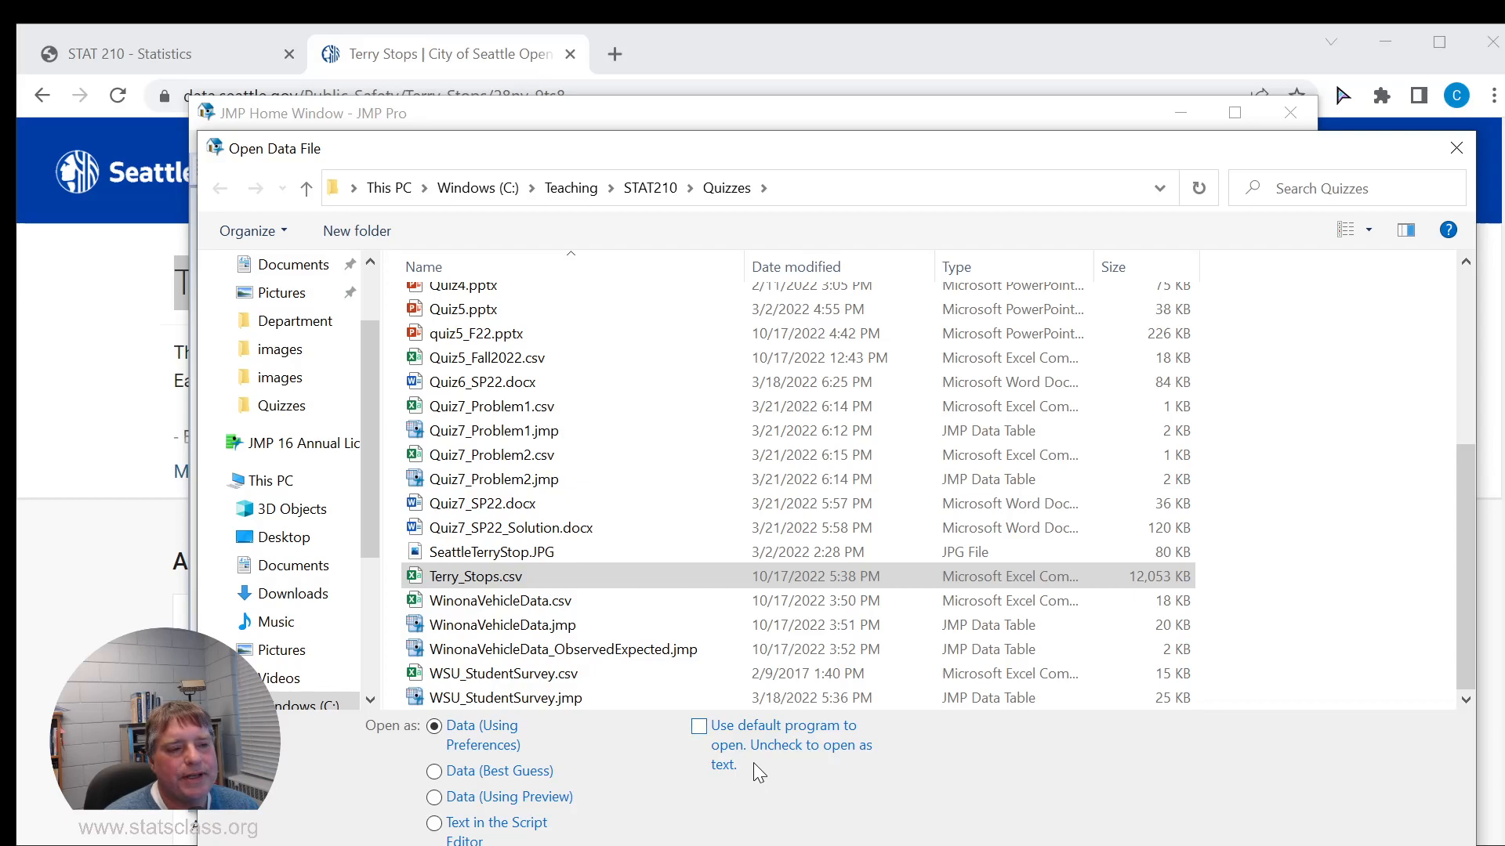
click(506, 580)
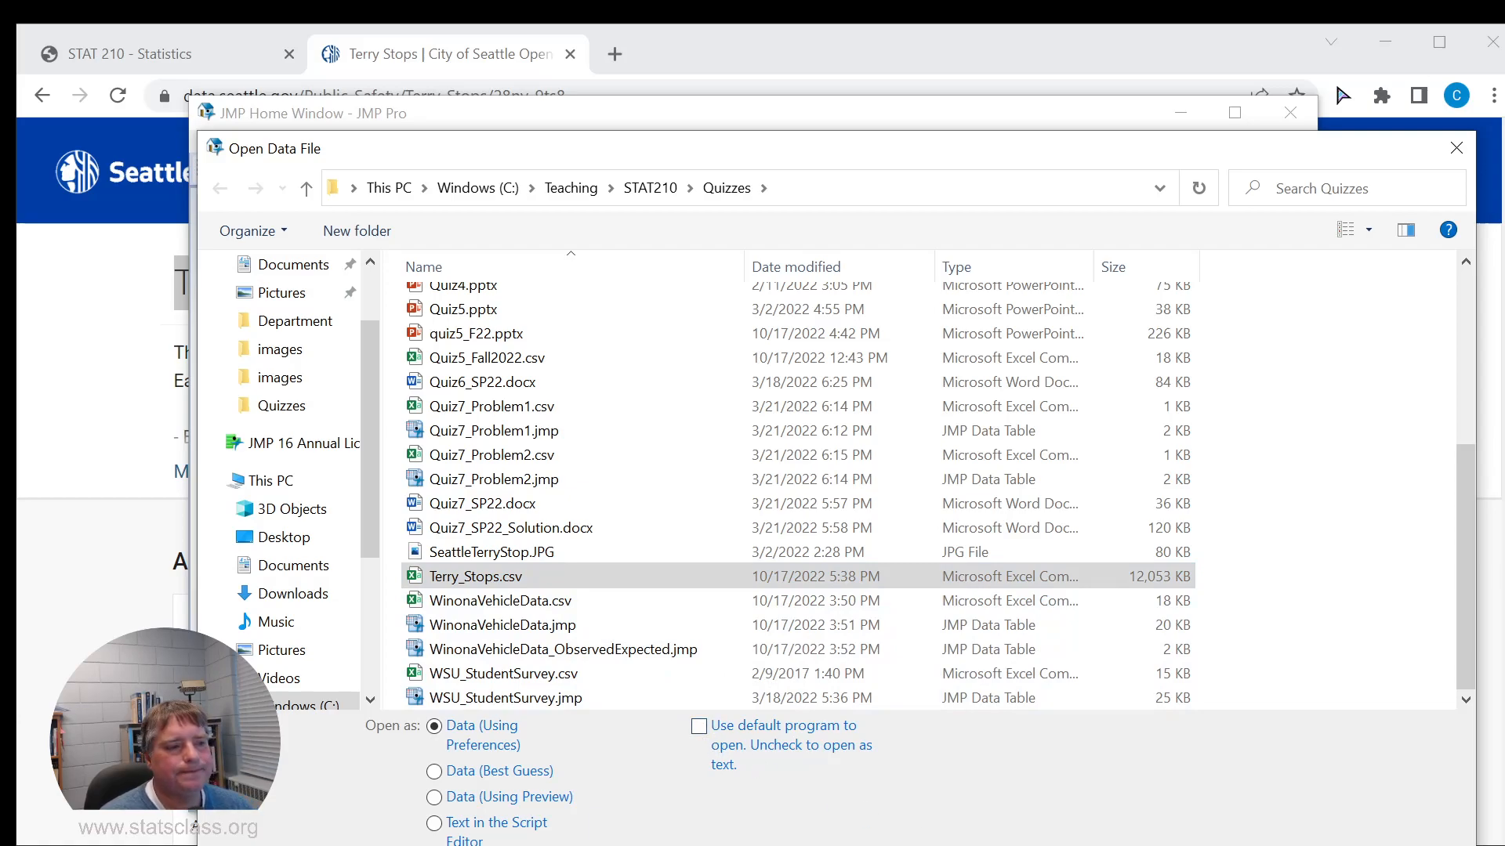
key(Return)
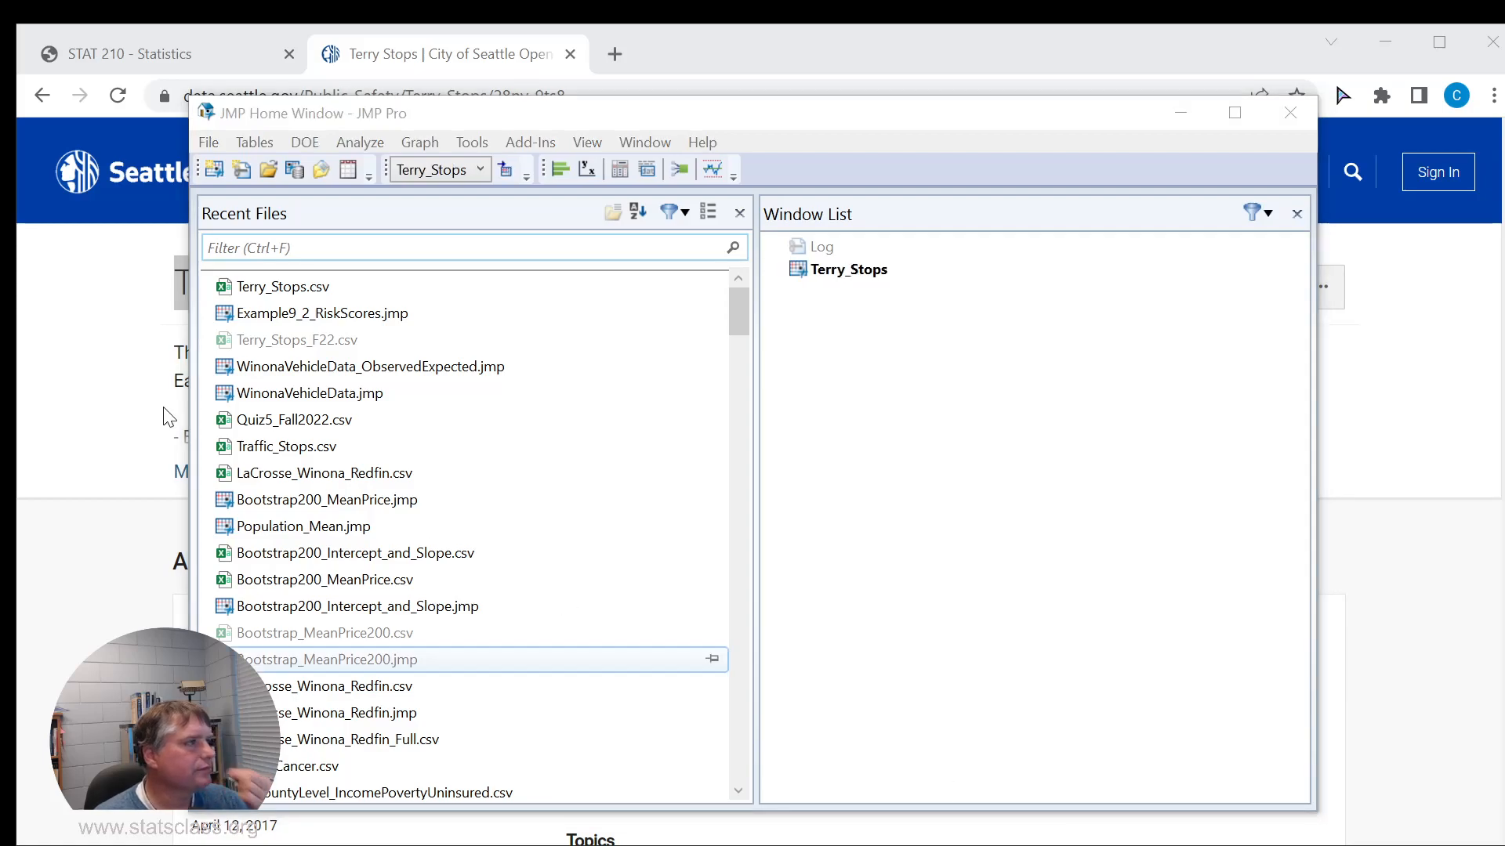
drag(16, 135, 688, 87)
drag(1025, 357, 1393, 362)
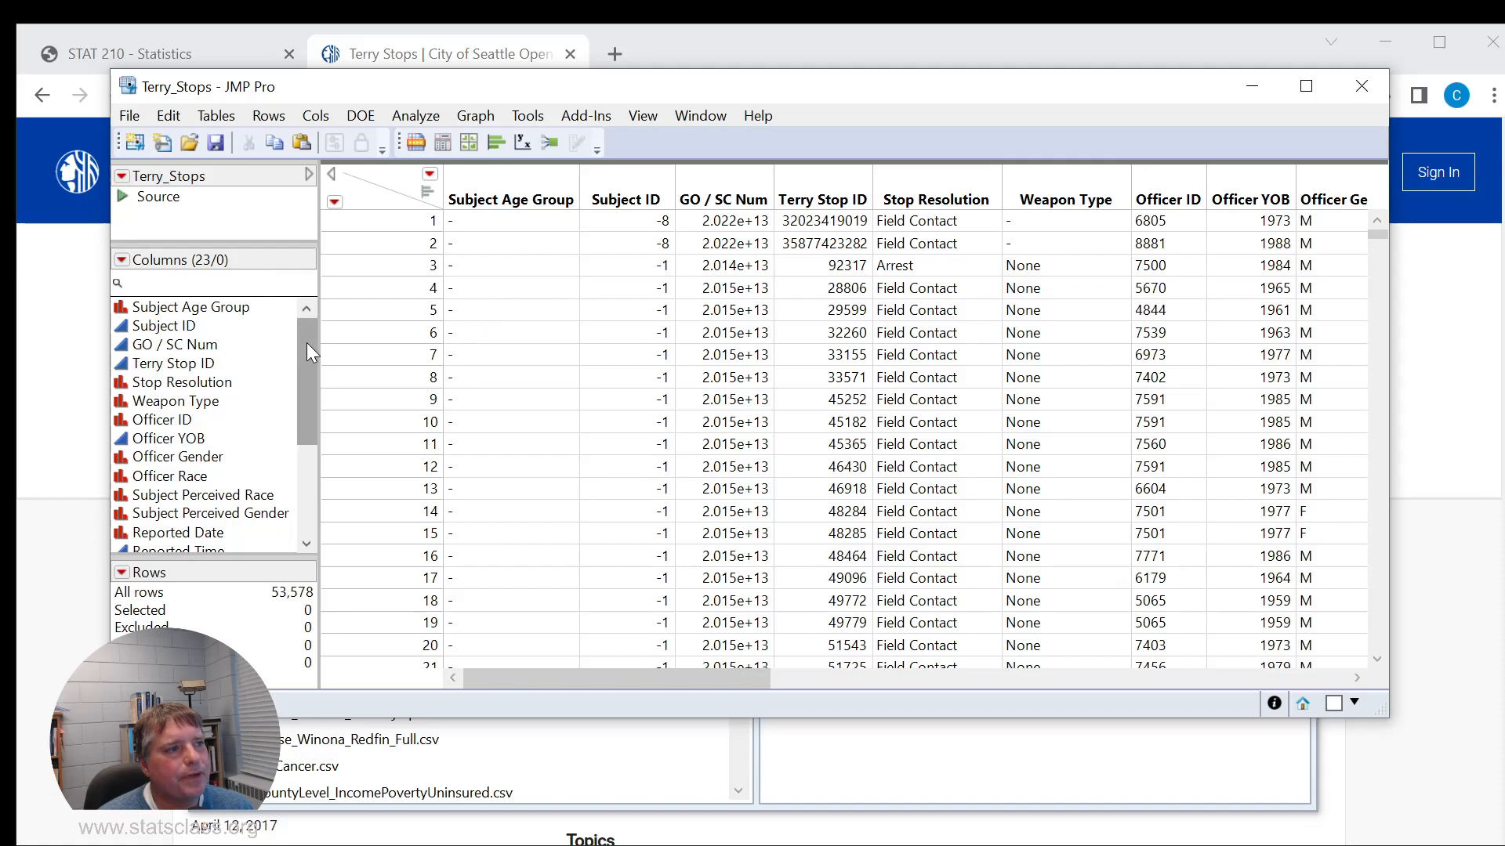
- Examine the Terry_Stops columns, comparing the Officer Gender and Subject Perceived Gender values row by row
drag(307, 342, 307, 354)
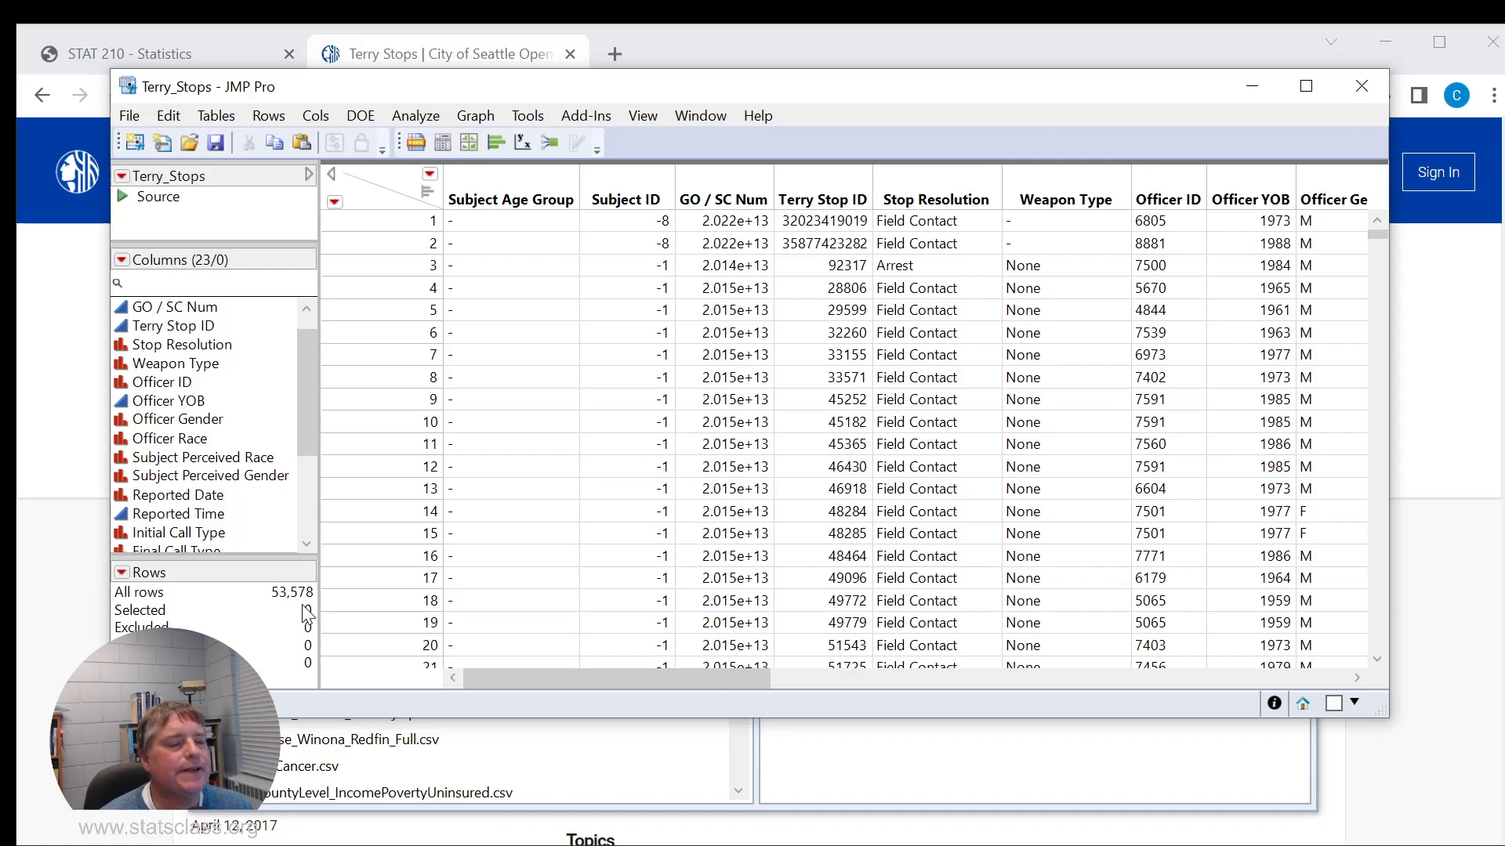
drag(628, 677, 843, 698)
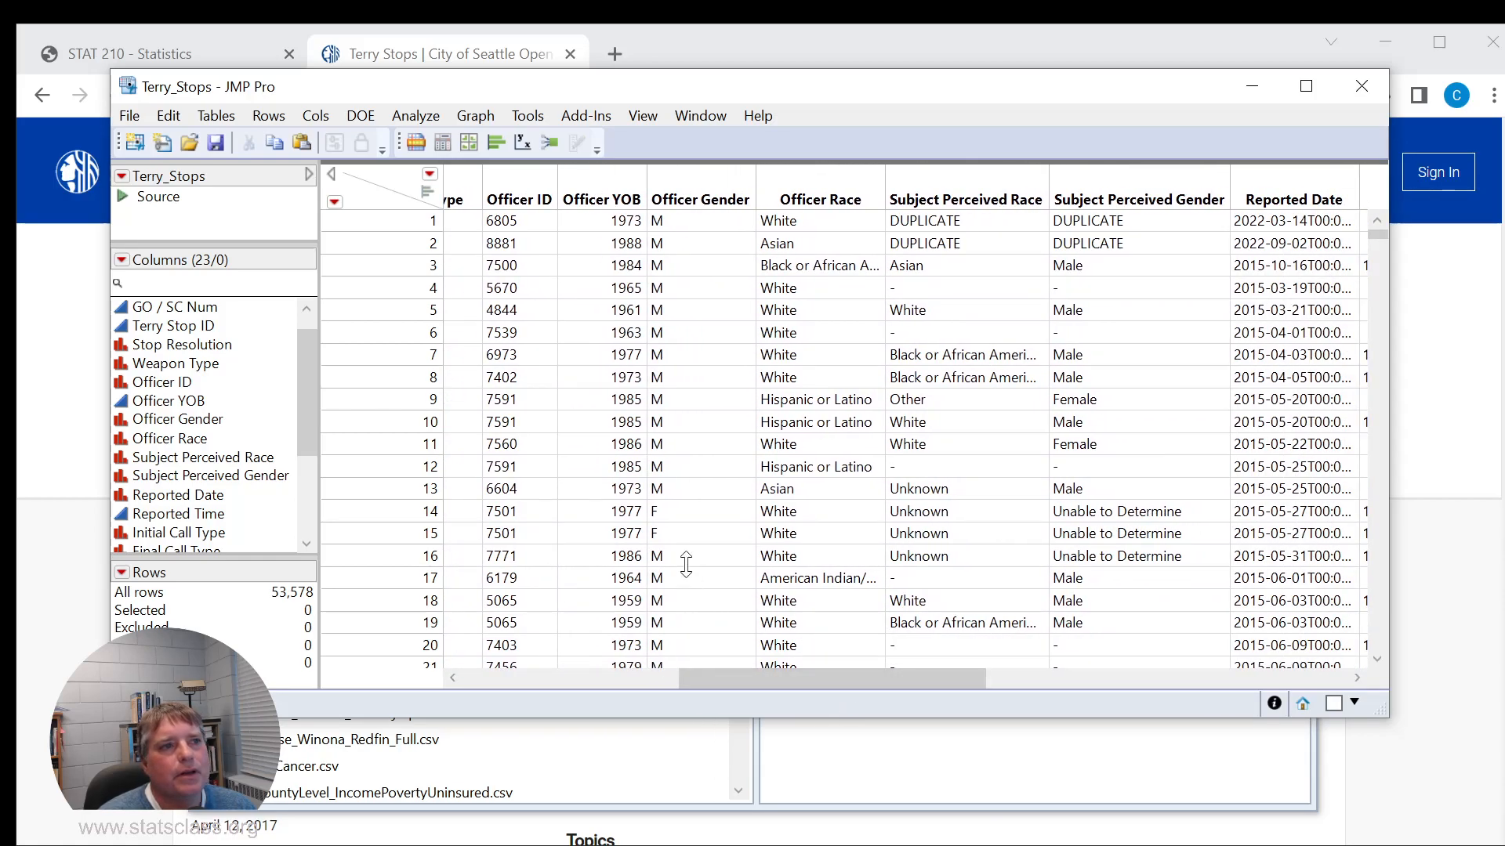
drag(787, 678, 826, 680)
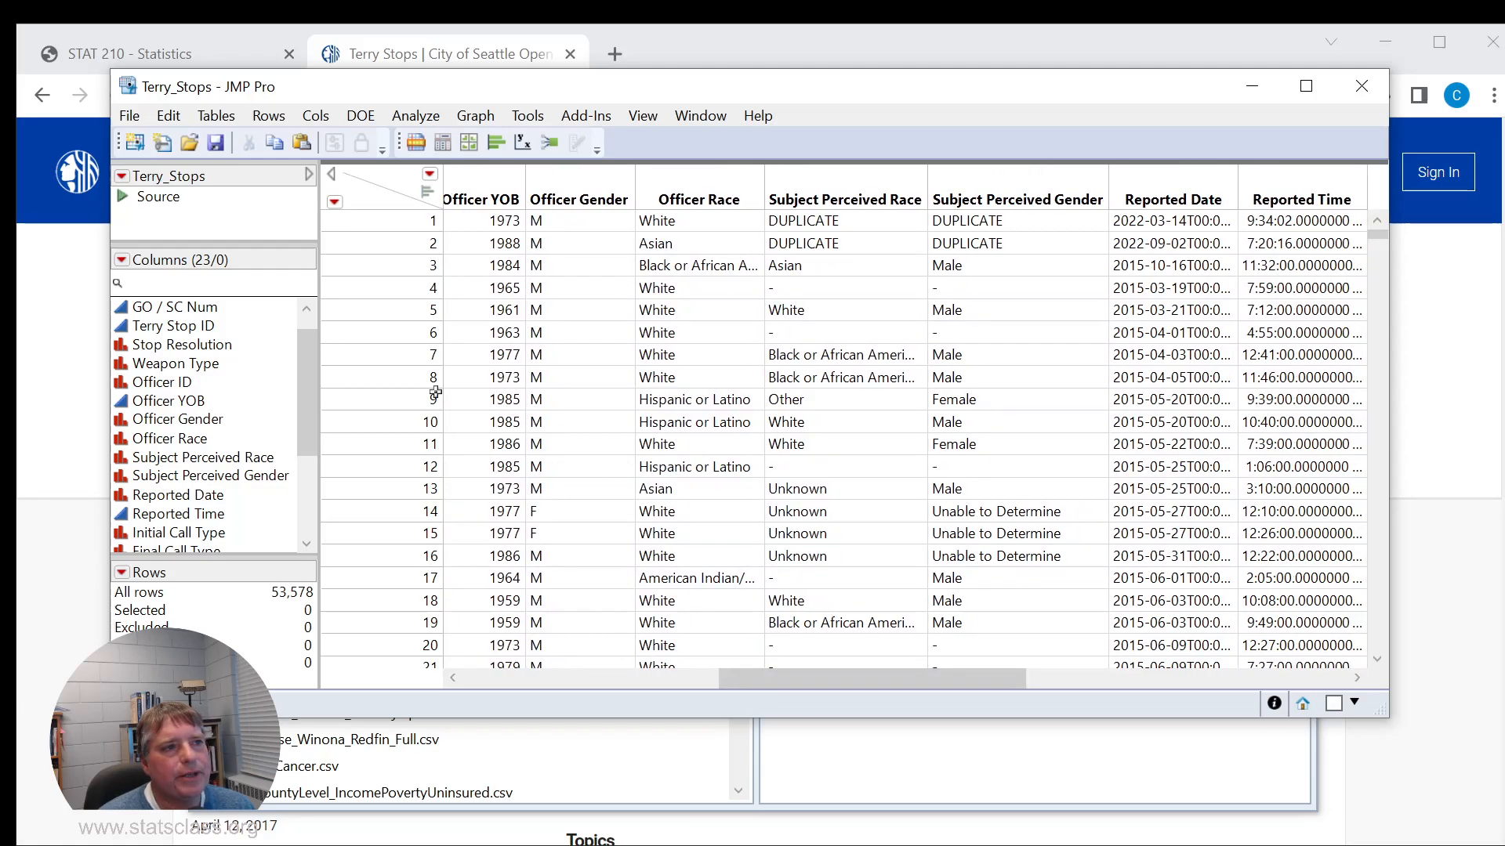
click(556, 183)
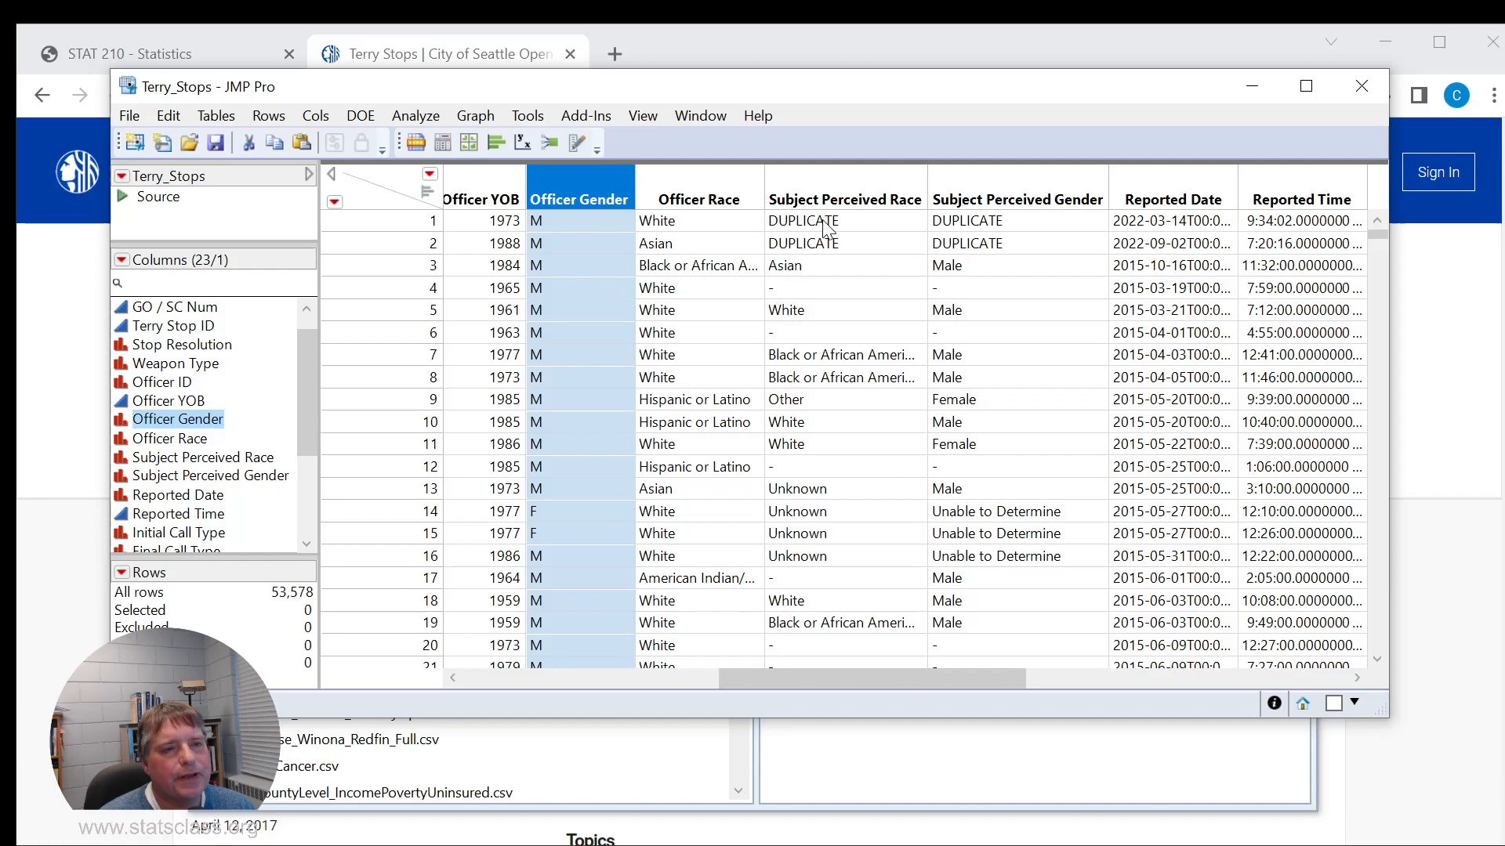
shift+click(963, 185)
click(963, 185)
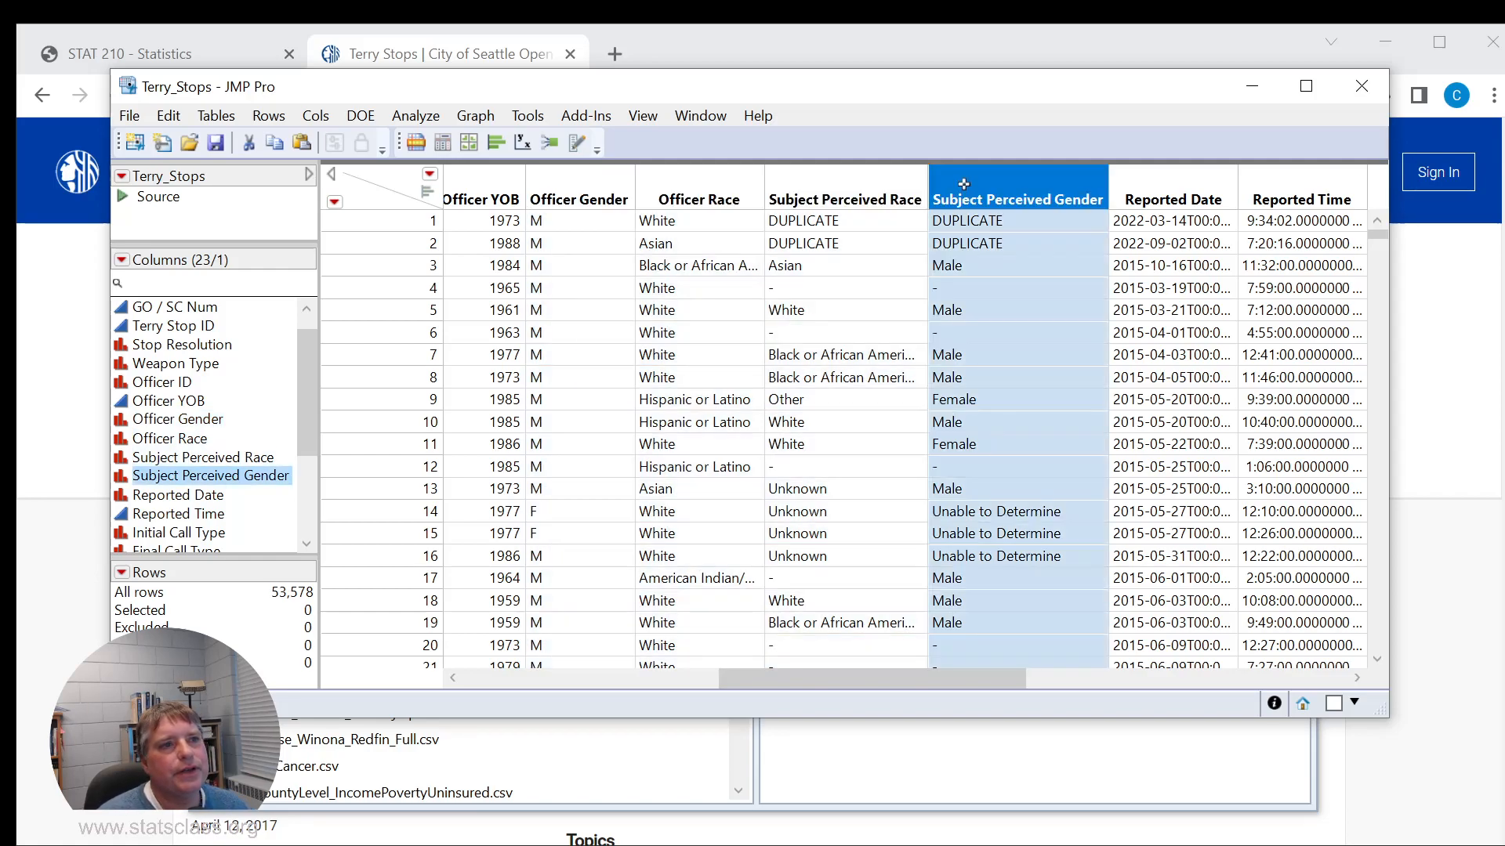
ctrl+click(576, 186)
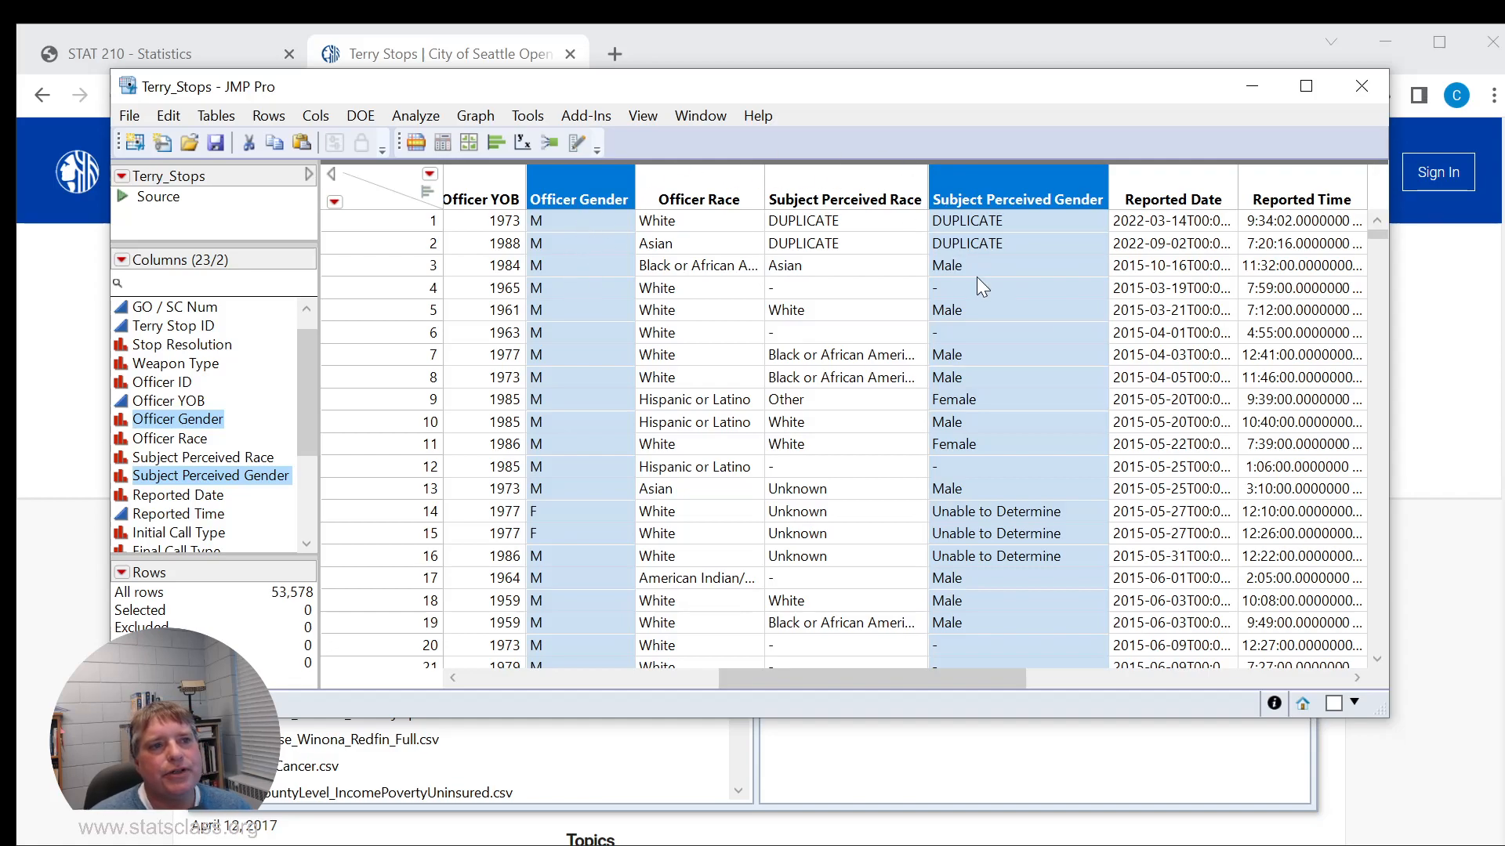
click(557, 265)
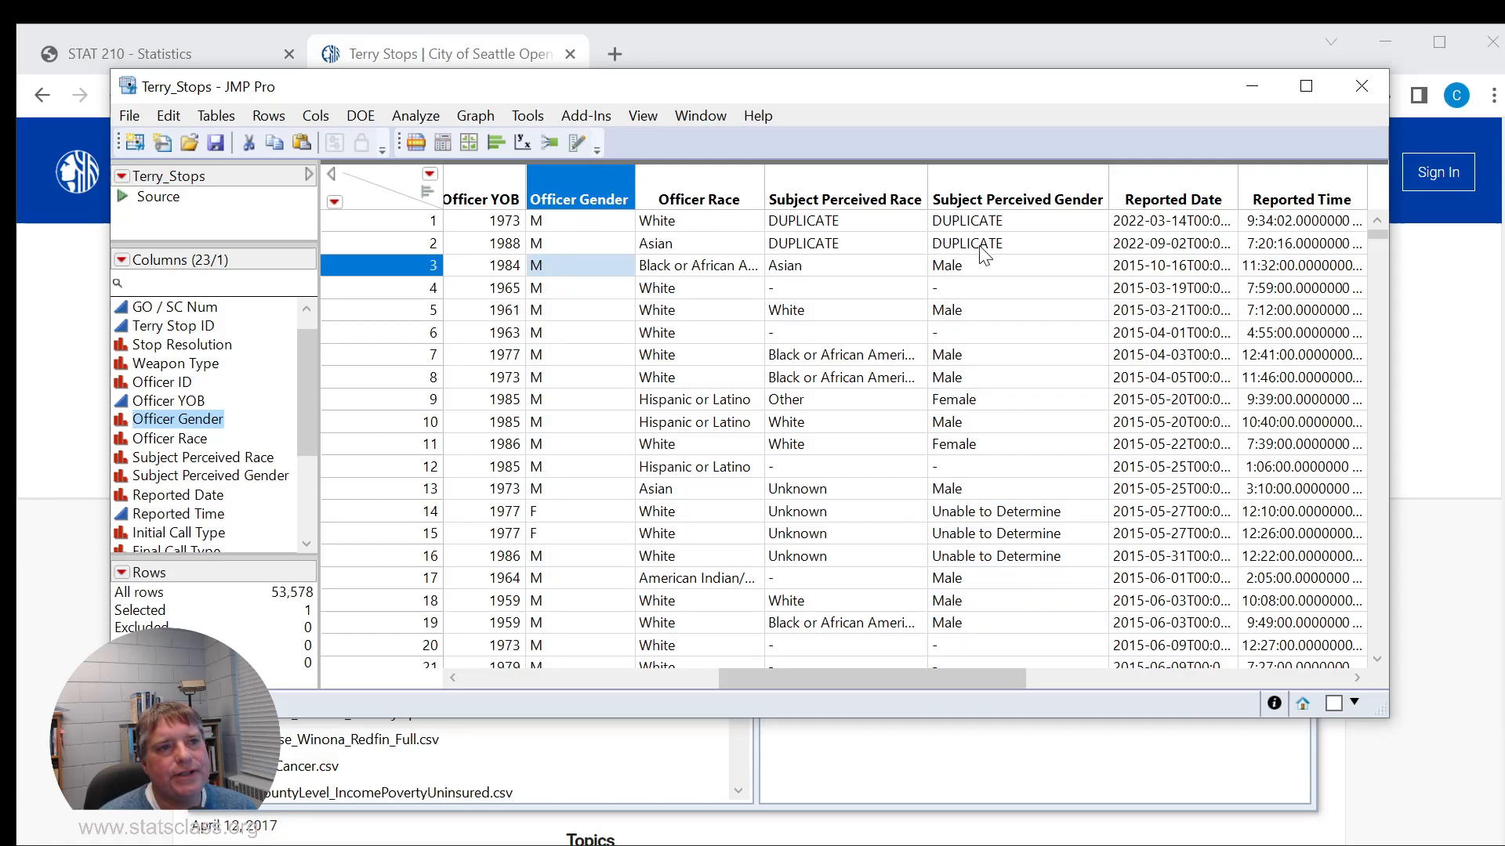
click(980, 276)
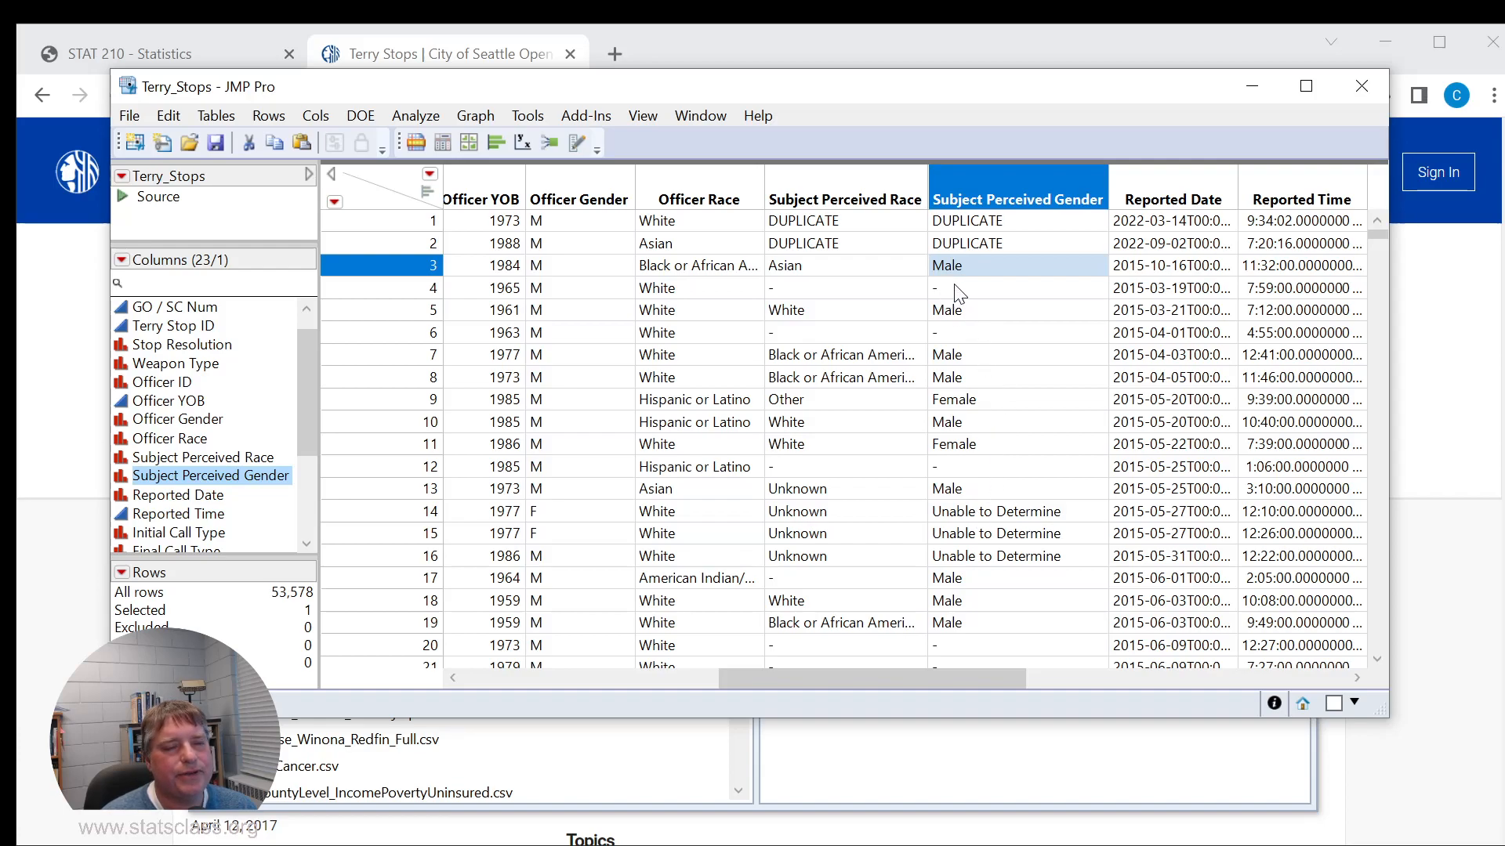
click(327, 205)
click(383, 185)
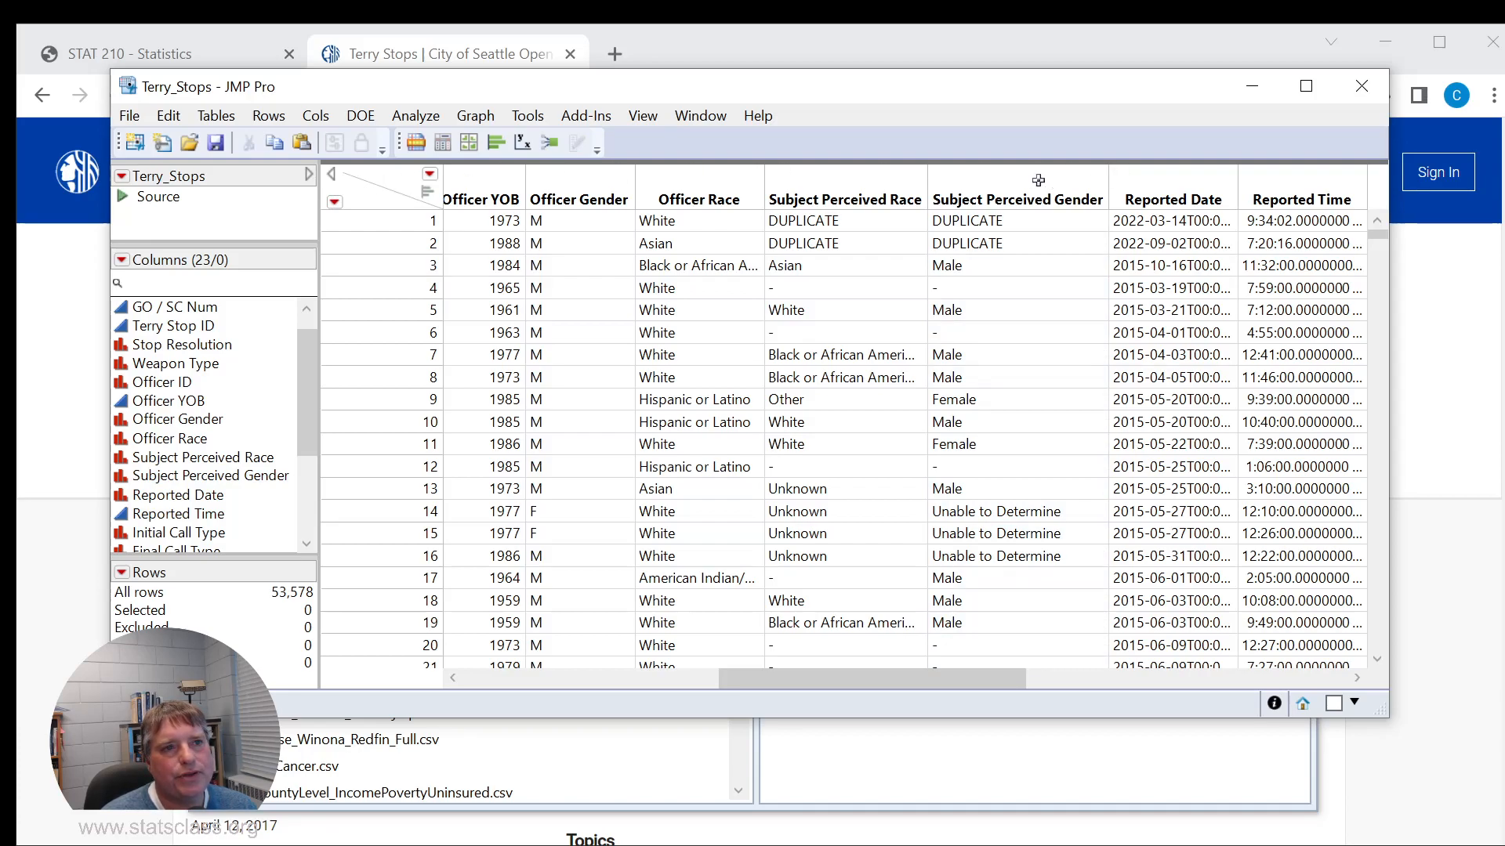
- Create a Distribution report of Subject Perceived Gender and move it clear of the column list
click(429, 117)
click(445, 140)
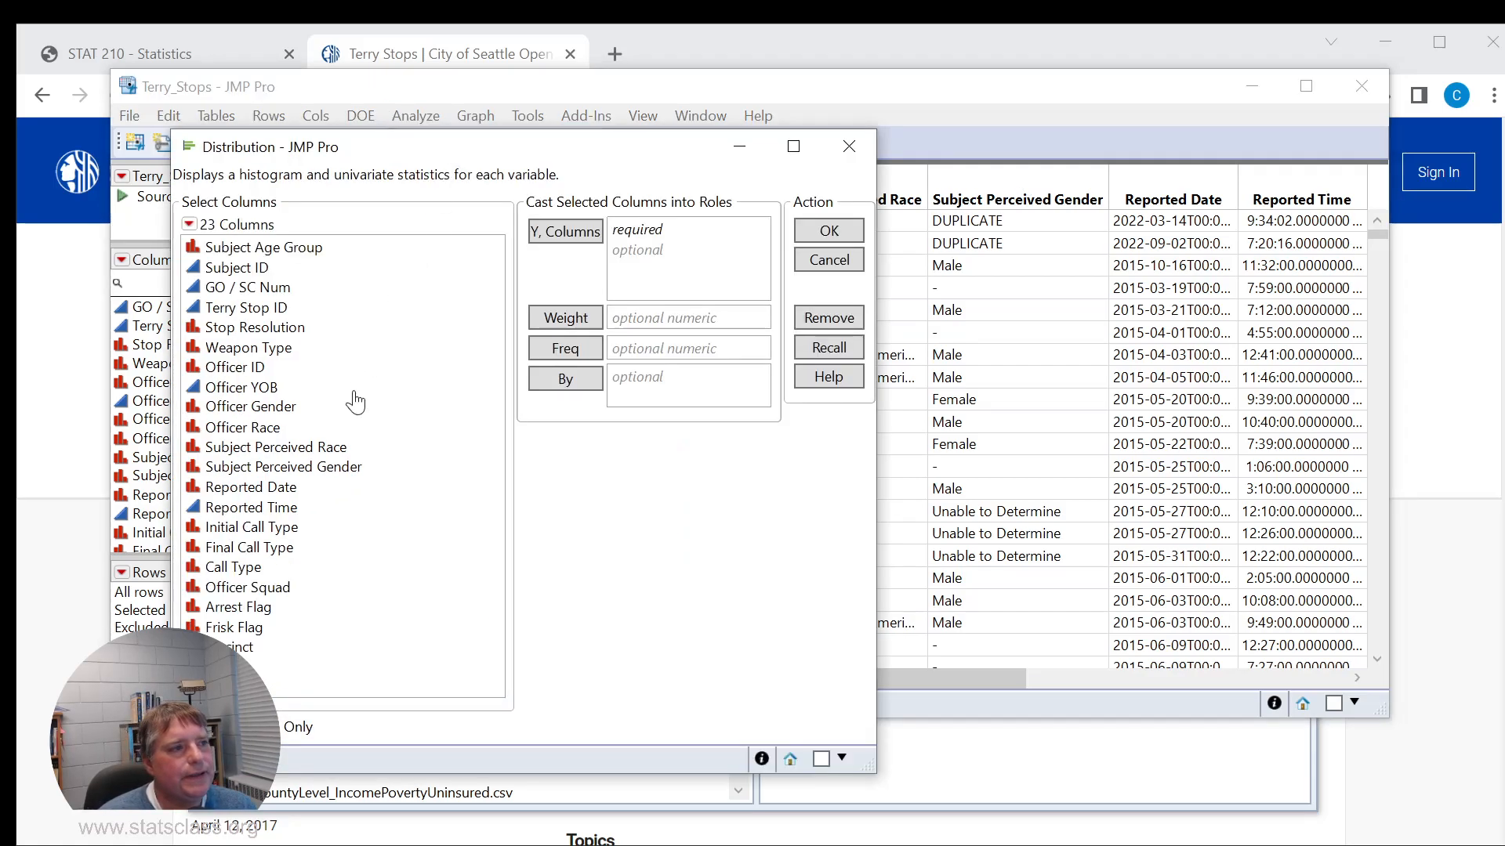
click(288, 469)
click(566, 231)
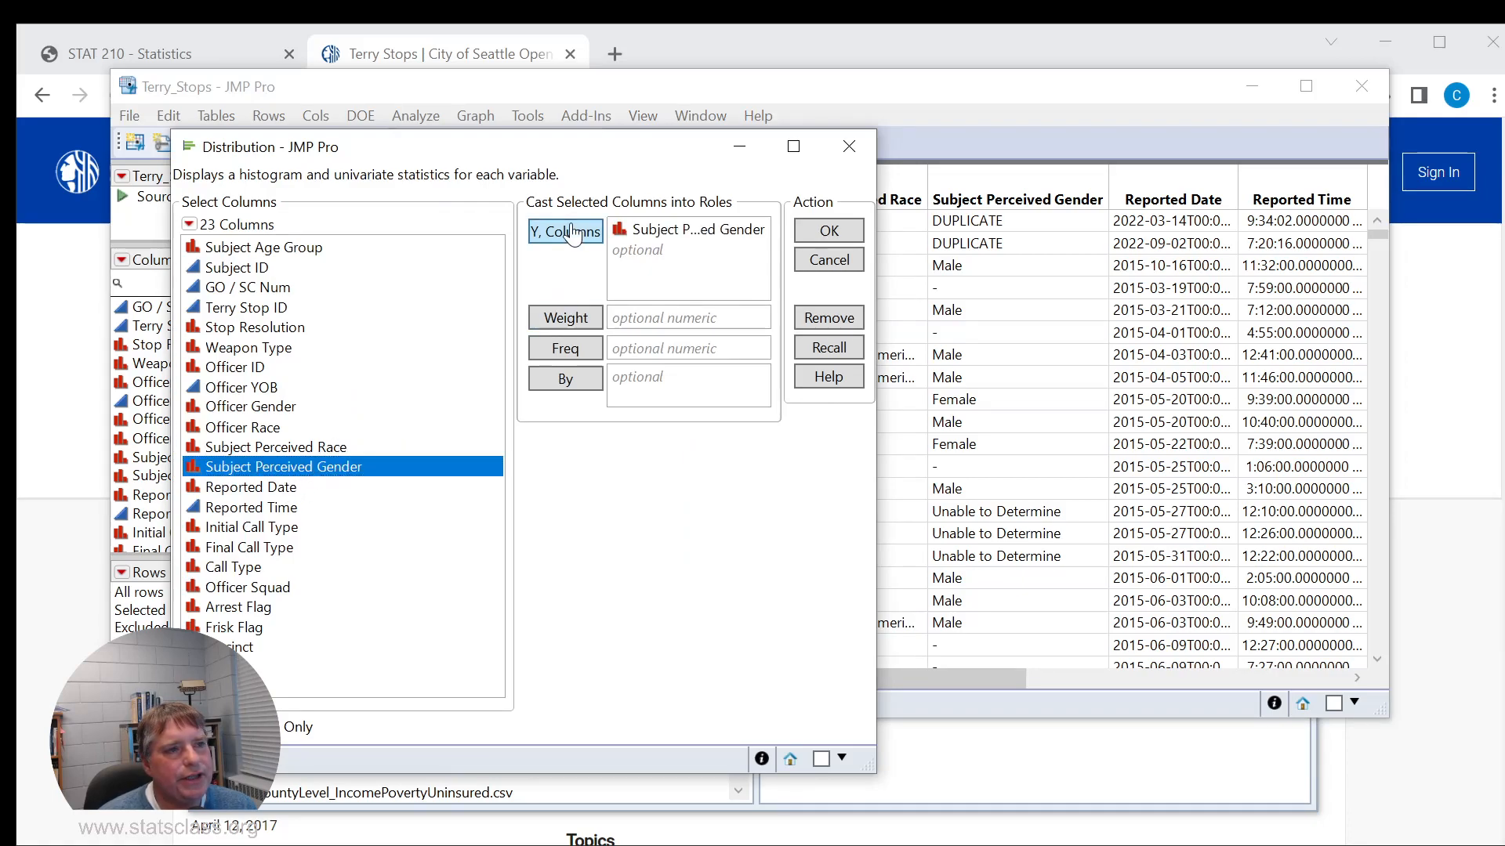
click(815, 231)
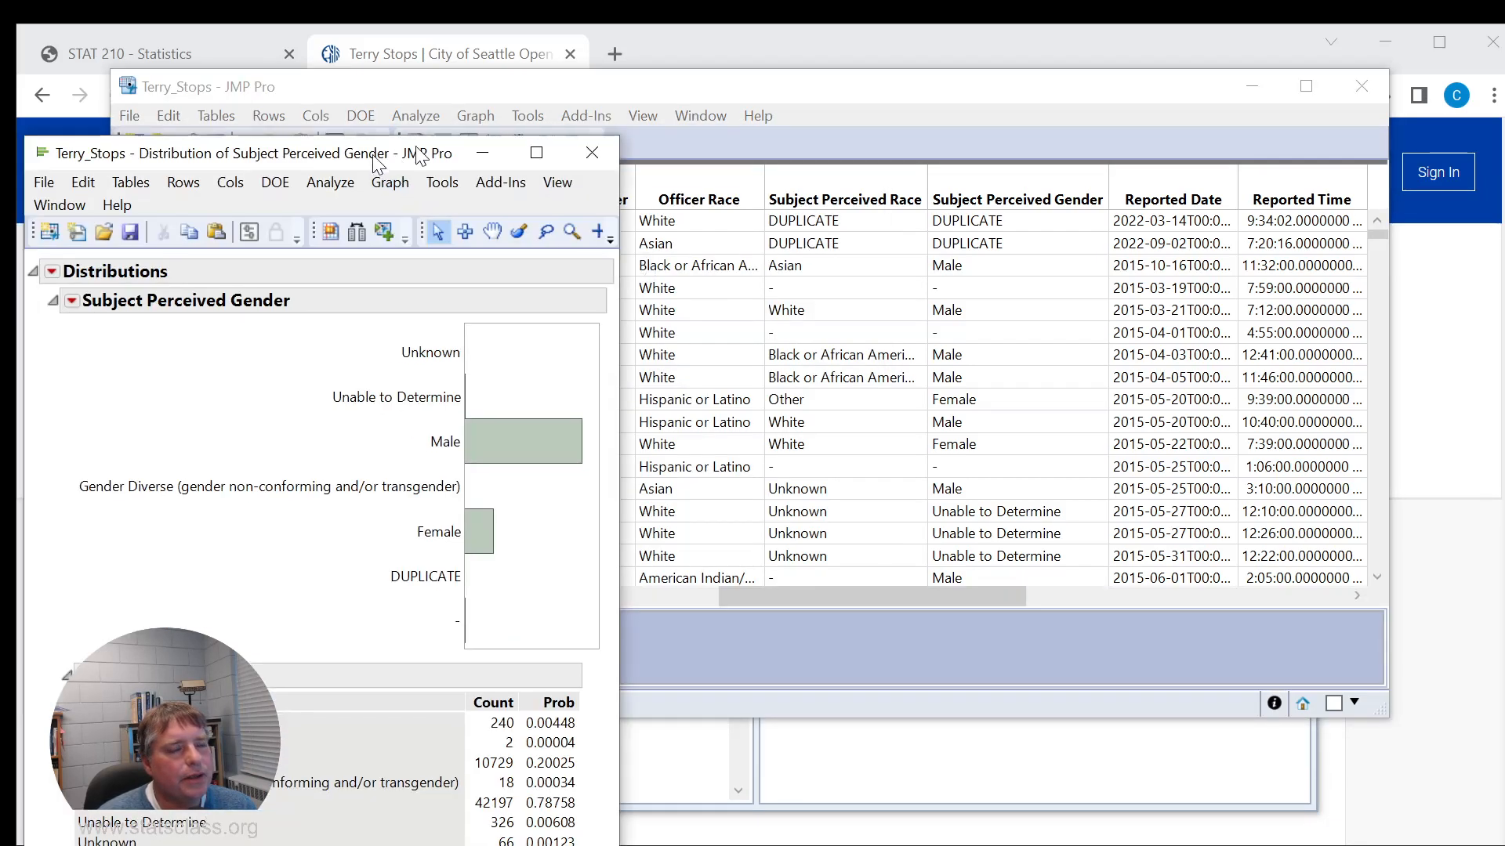
drag(358, 158, 874, 43)
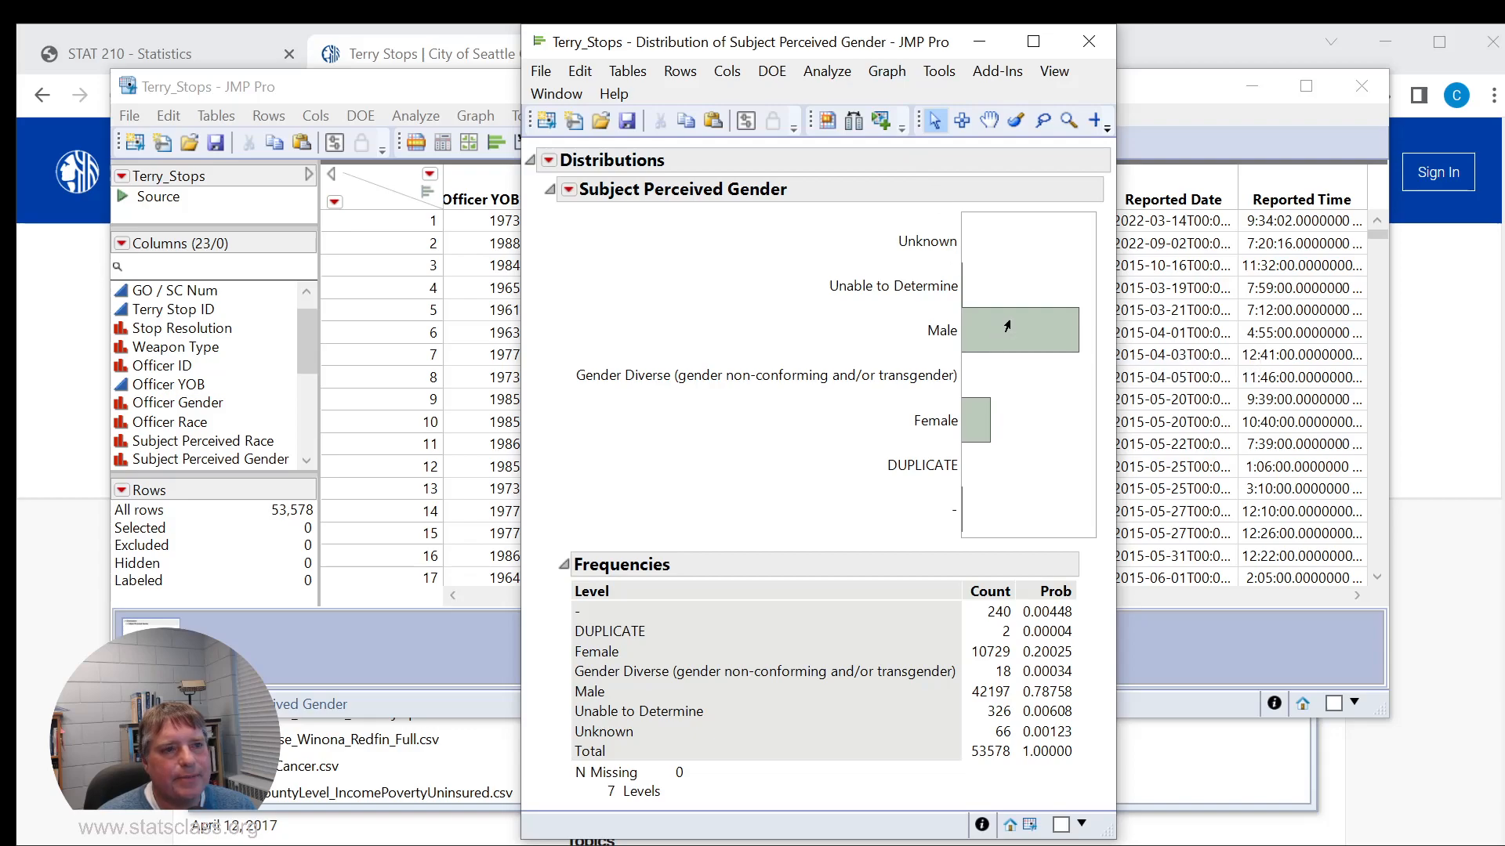
- Select all Male and Female rows through the Subject Perceived Gender distribution bars, and minimize the report
click(1011, 325)
mouse_move(885, 40)
mouse_down()
mouse_move(1080, 40)
mouse_move(991, 379)
mouse_move(994, 315)
mouse_move(999, 434)
mouse_move(1001, 368)
mouse_move(903, 63)
mouse_up()
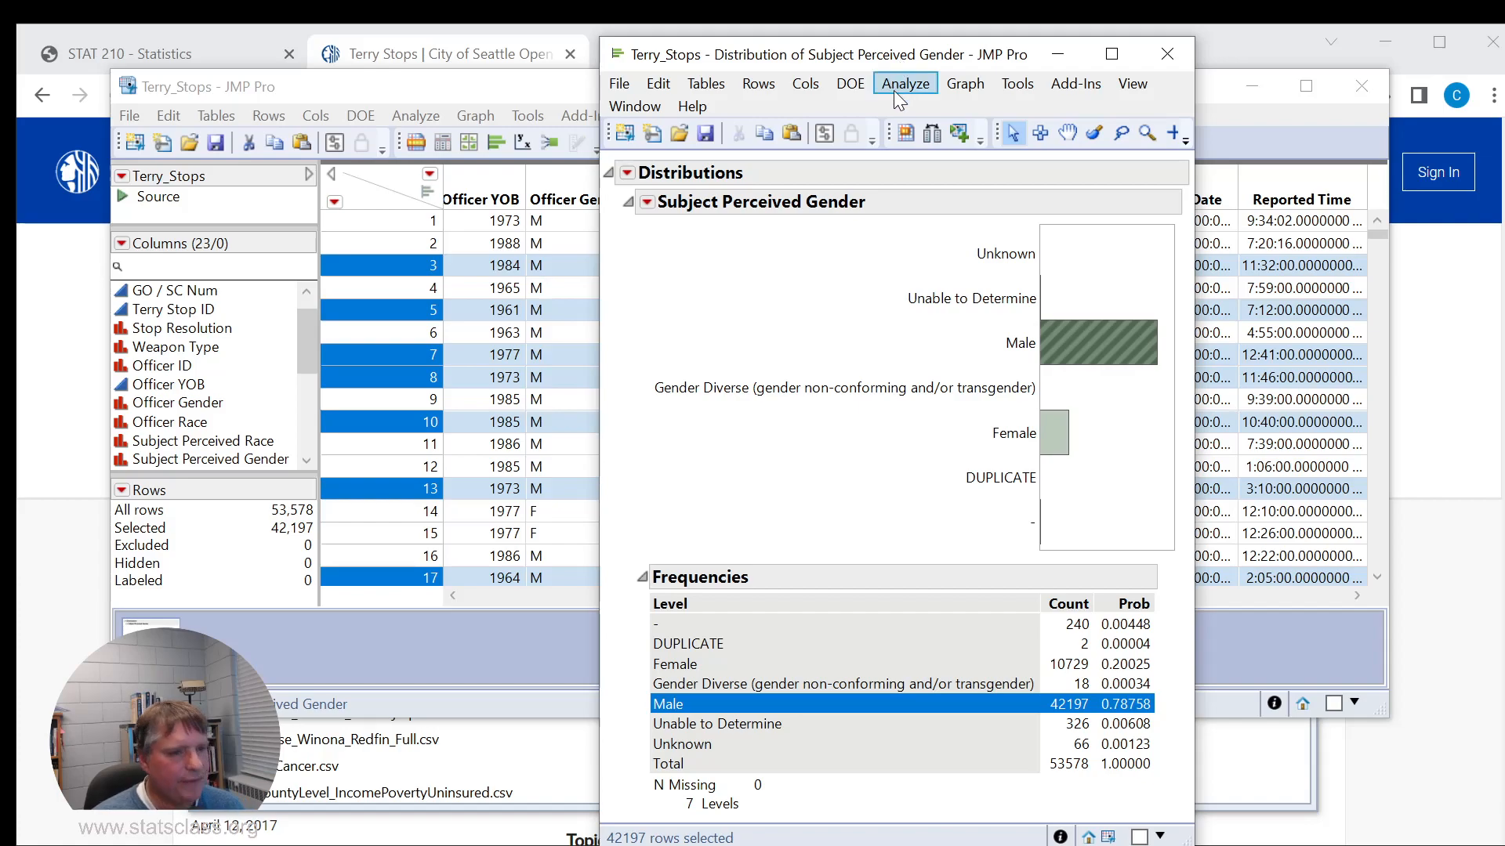
shift+click(1051, 447)
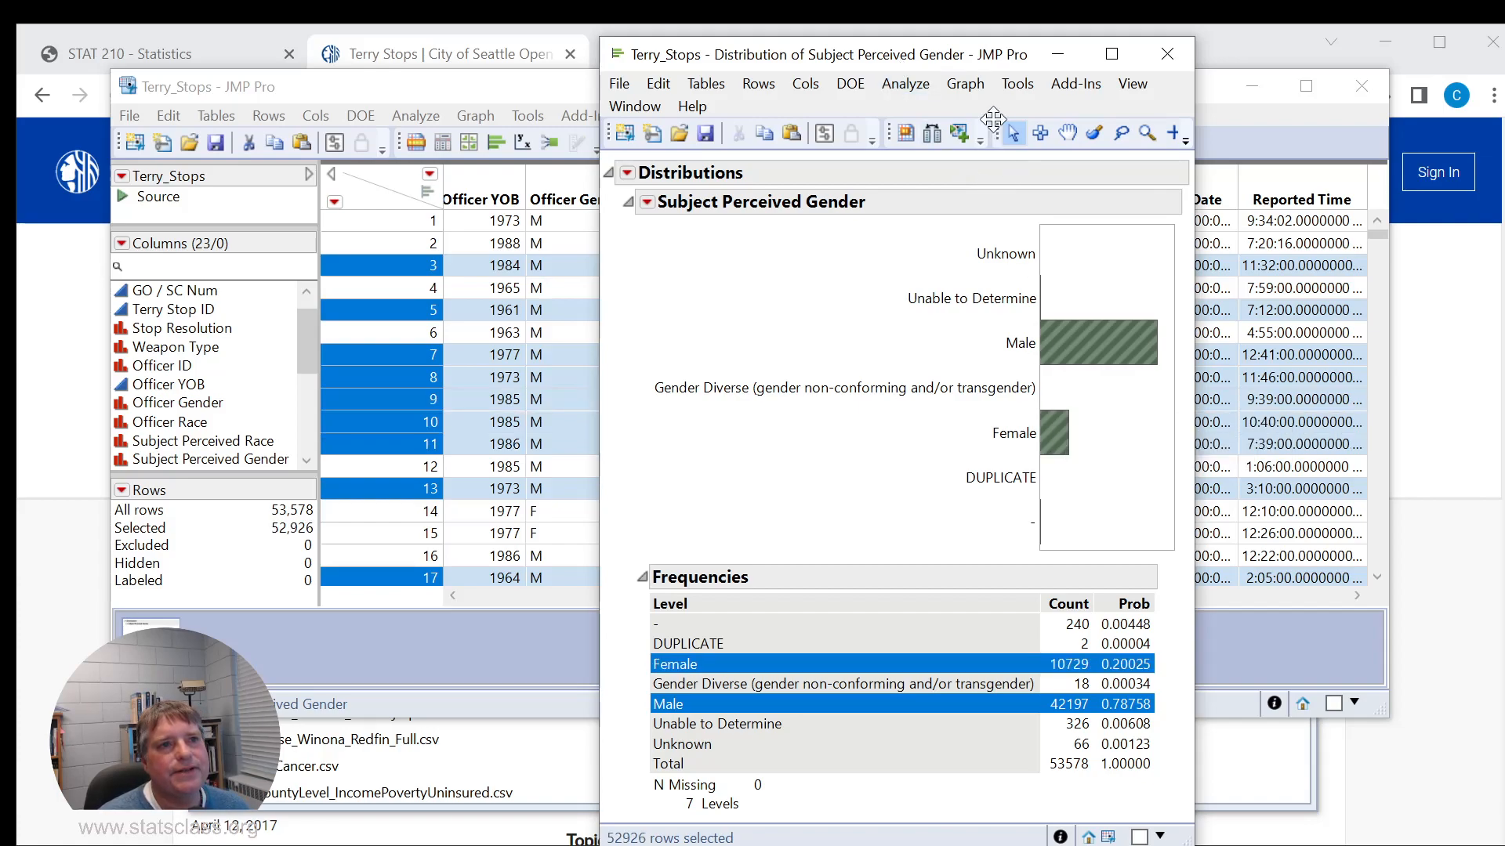
drag(976, 58, 968, 497)
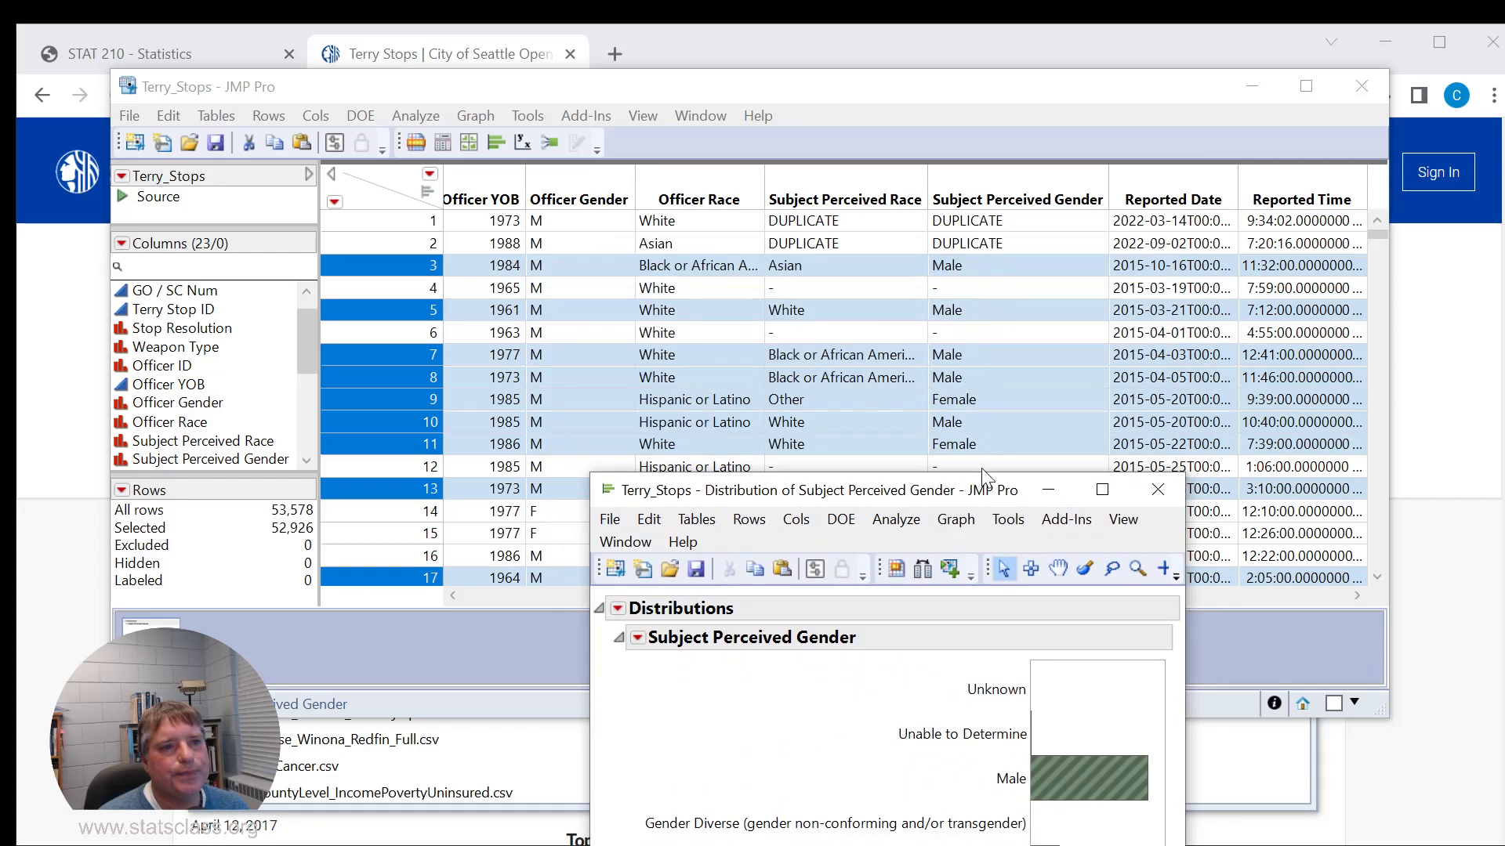
drag(984, 490, 936, 57)
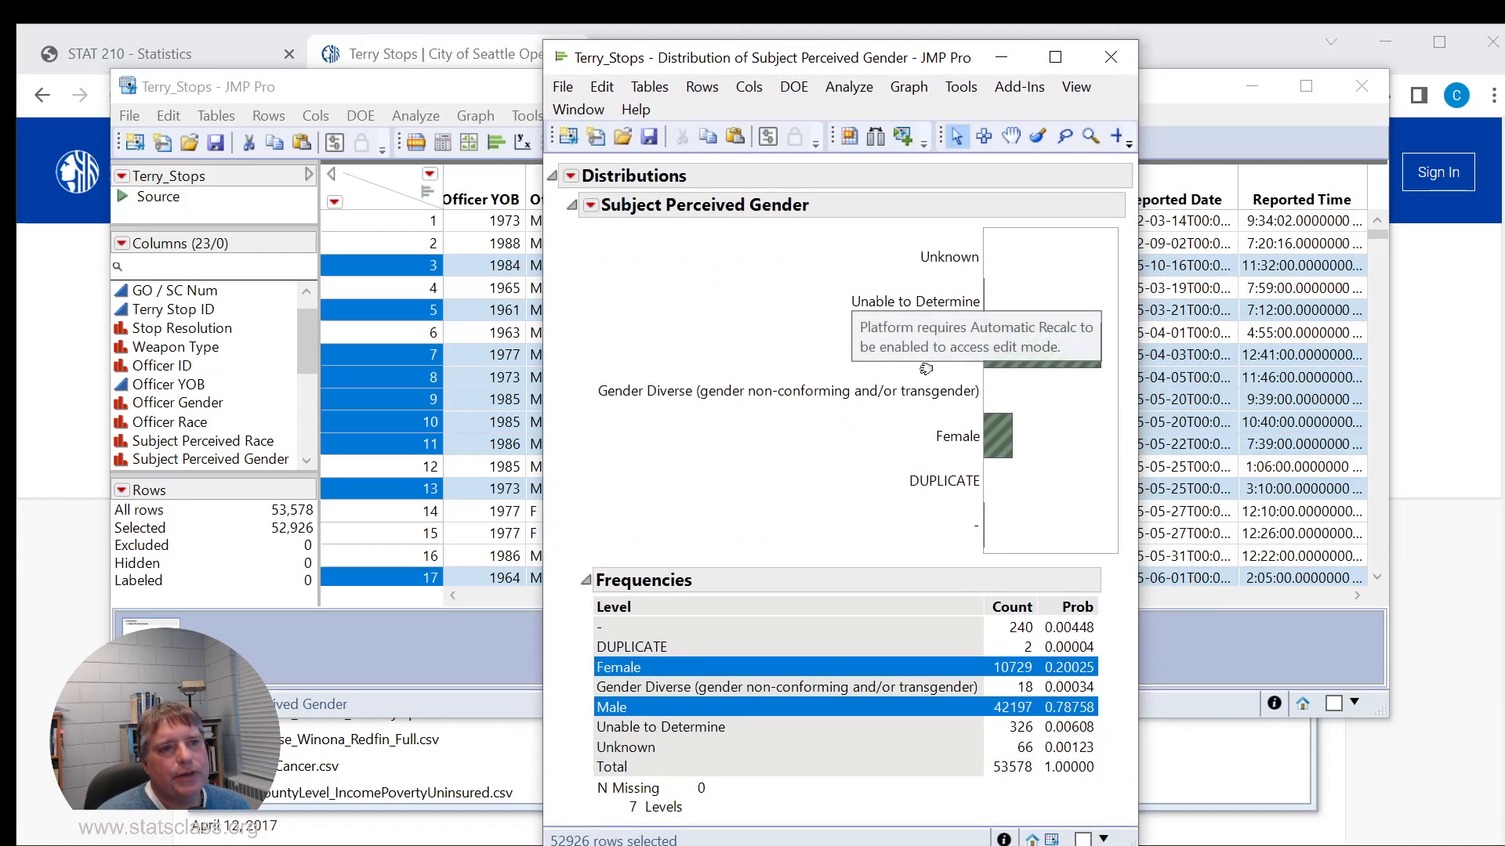
click(1002, 57)
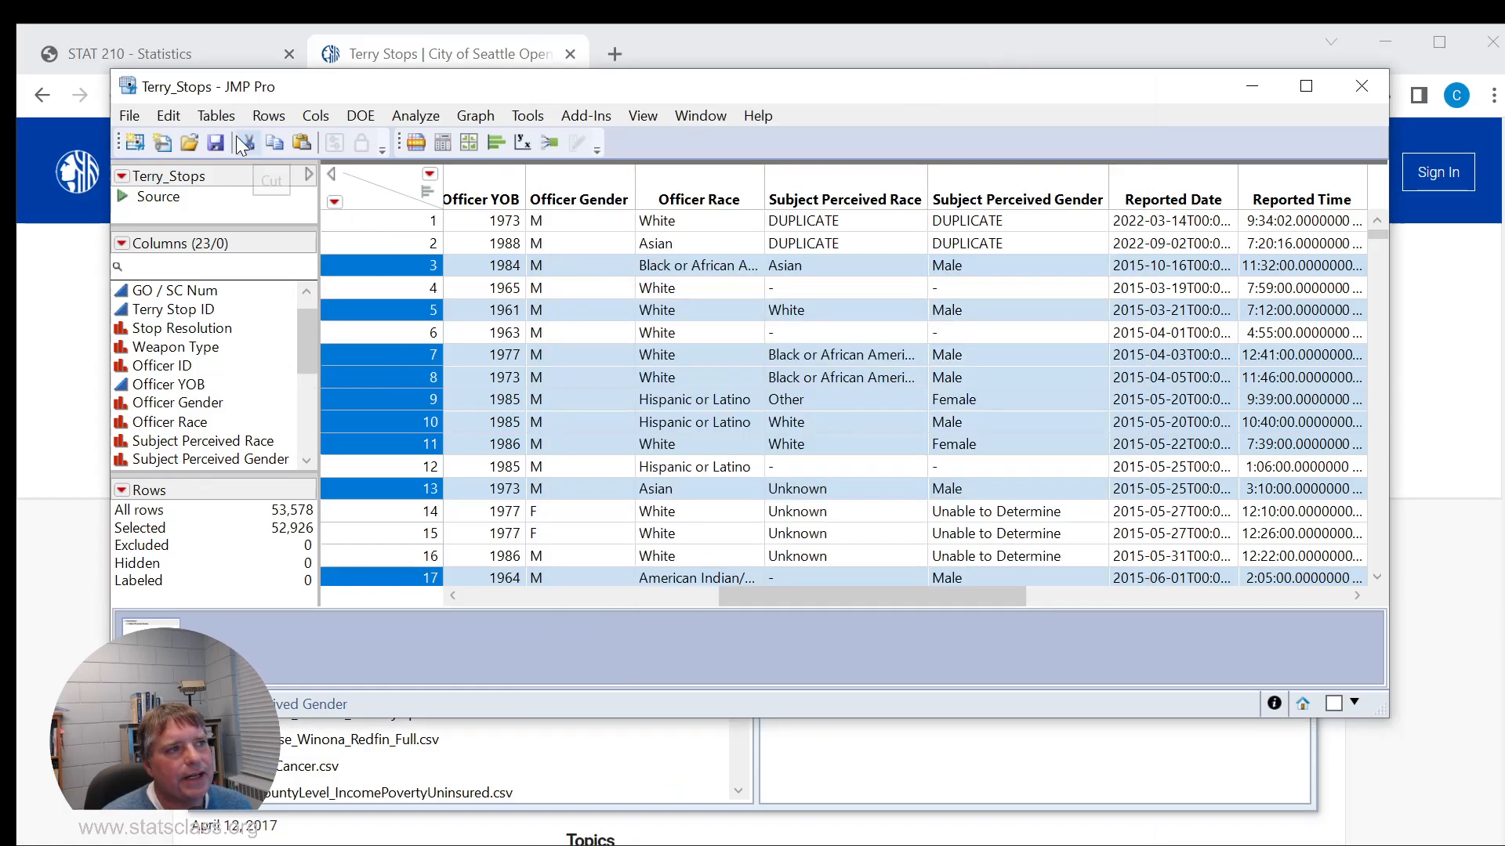
- Create a Subset table named Subset of Terry_Stops from the selected rows with all columns
click(223, 115)
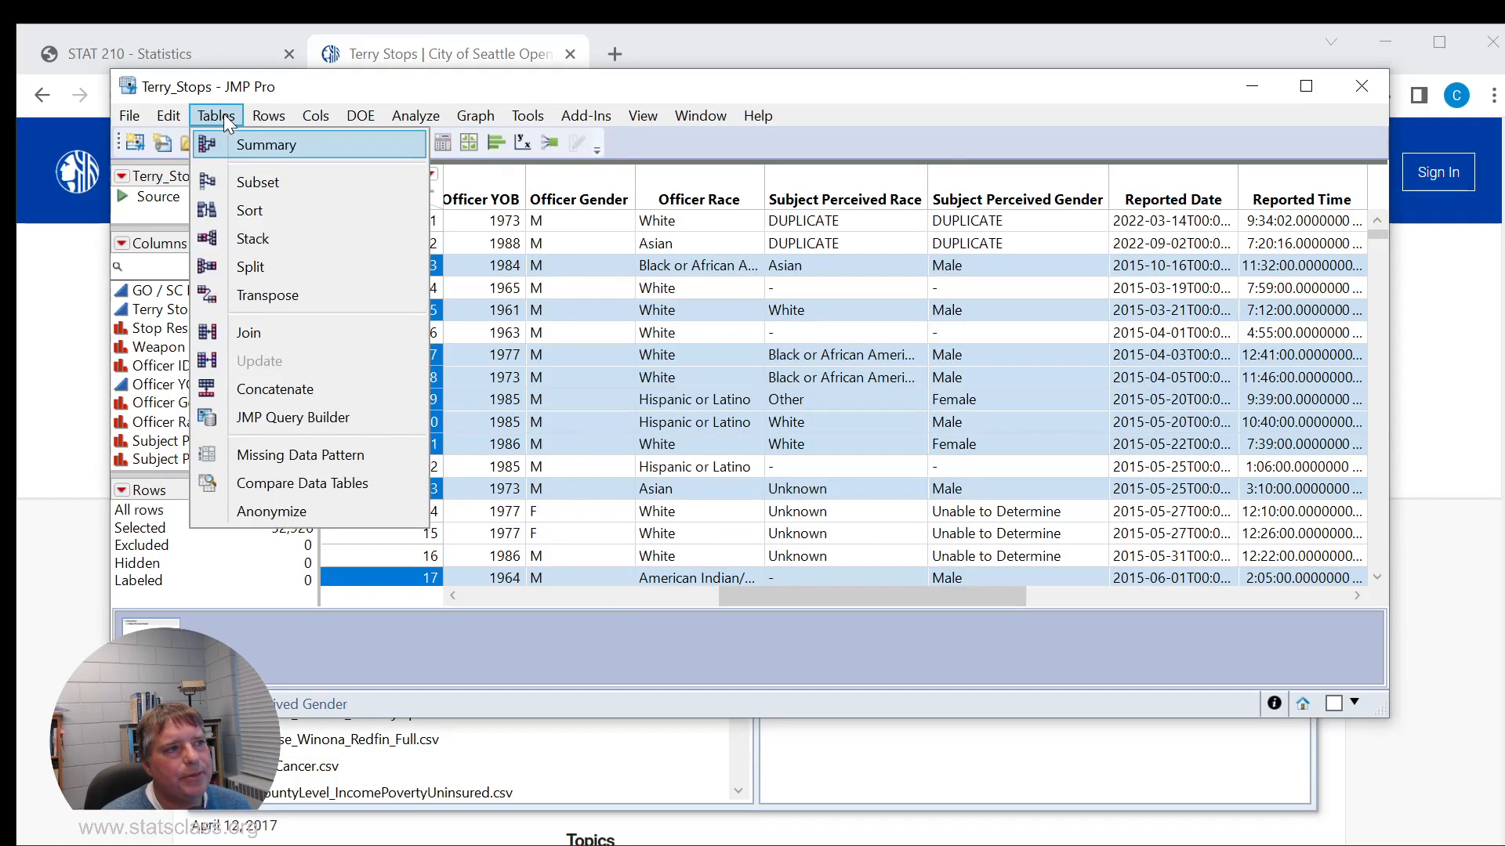
click(275, 185)
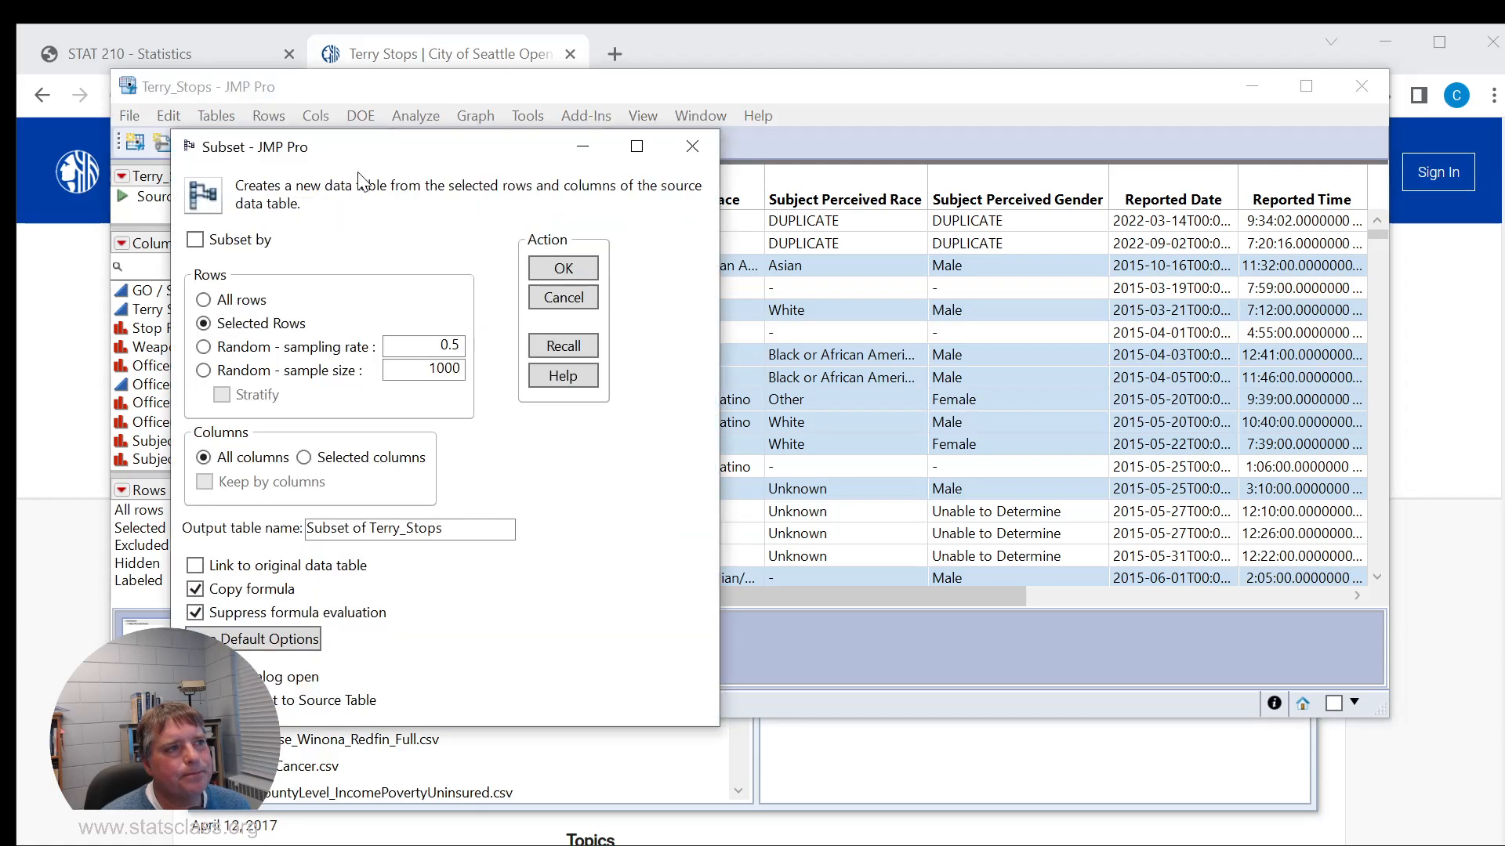
drag(450, 153, 795, 106)
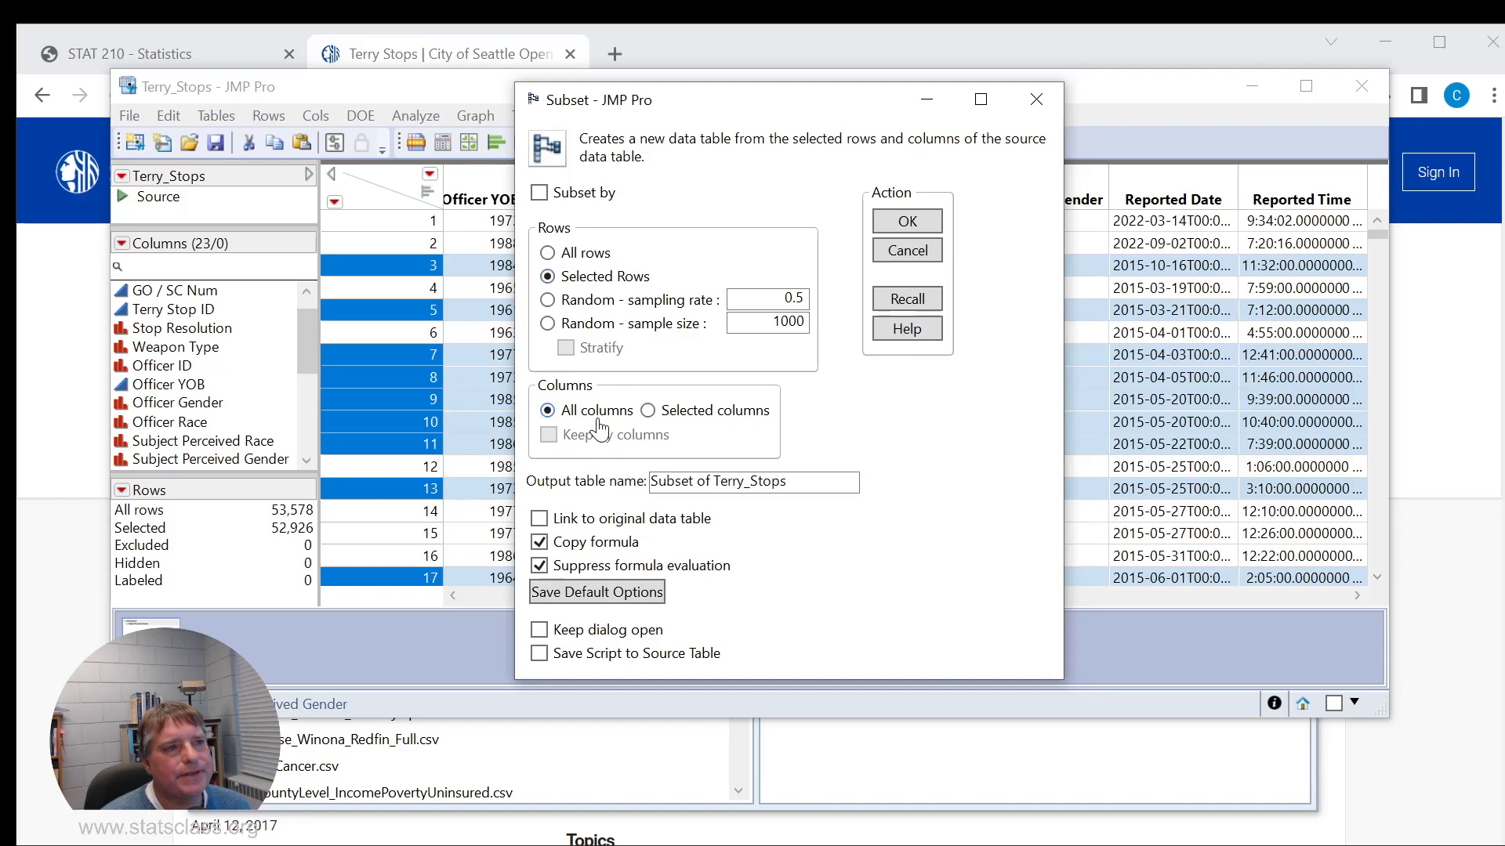
click(911, 223)
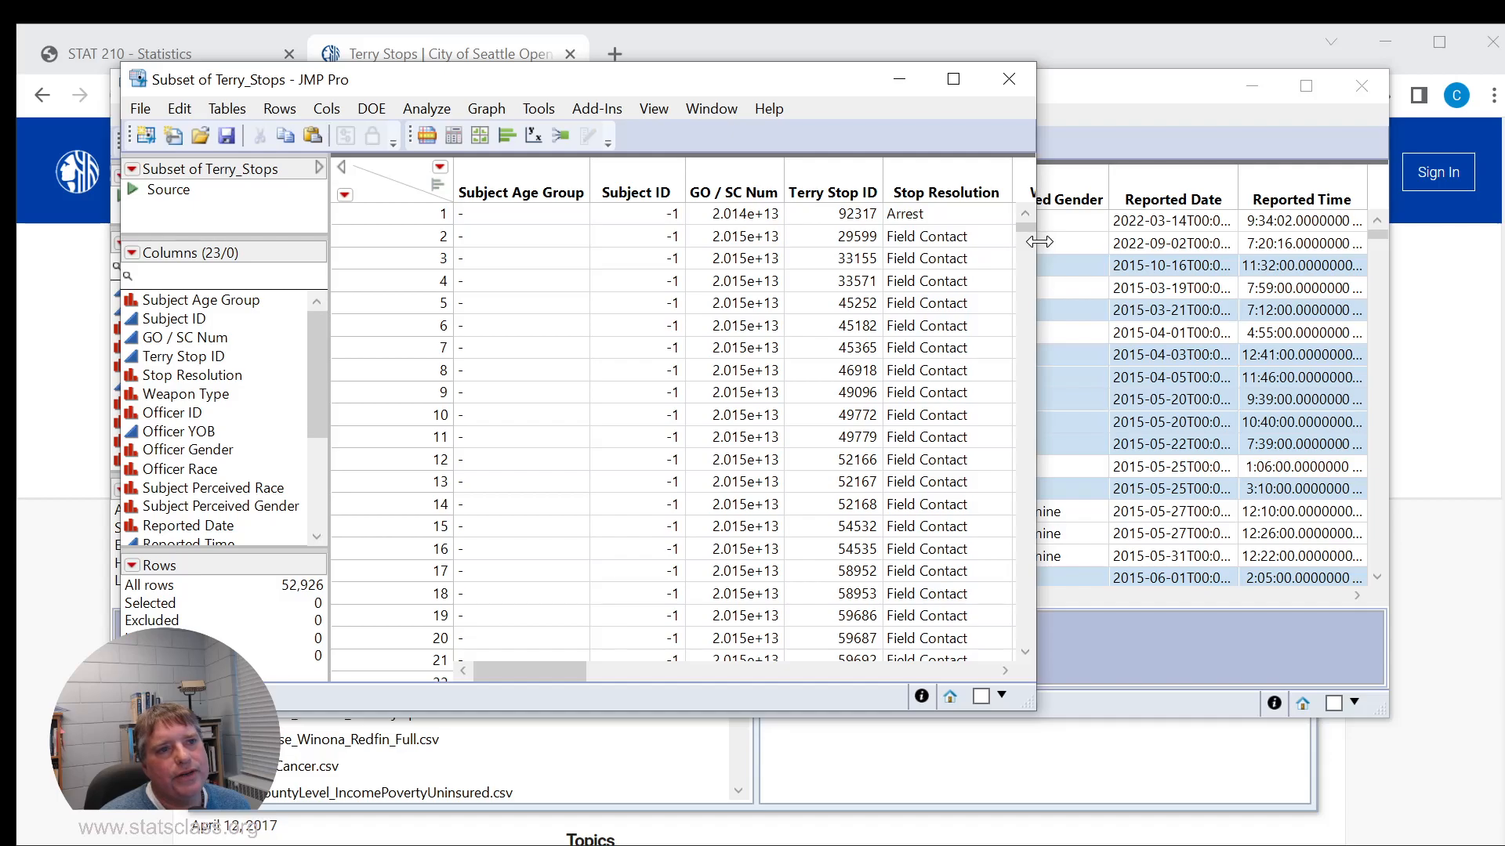
- Widen the subset table's window and its Subject Perceived Gender column so the full heading fits
drag(1039, 242, 1389, 243)
drag(728, 676, 977, 679)
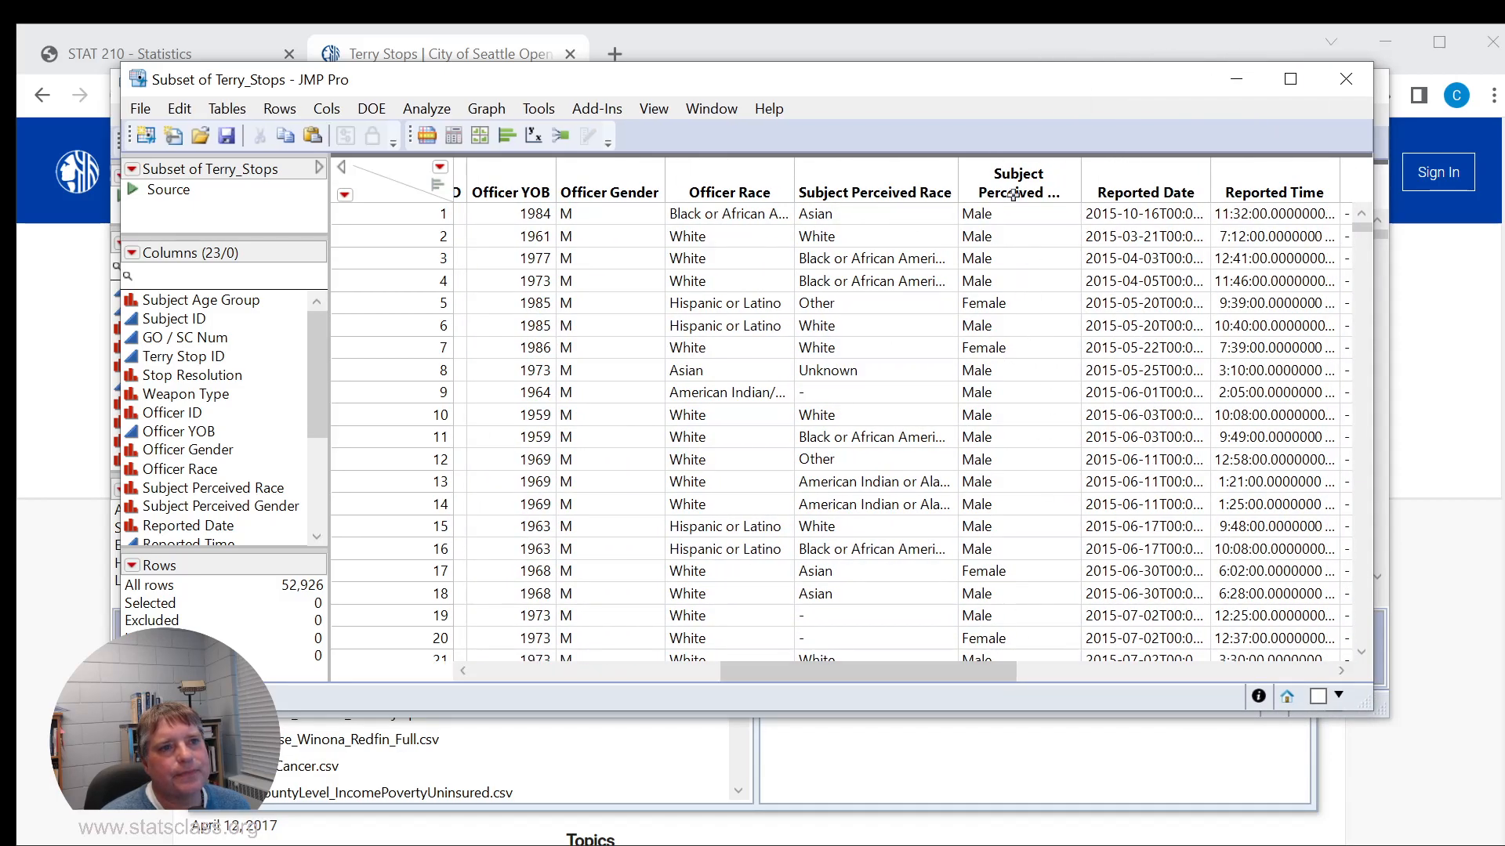
drag(1081, 185, 1185, 181)
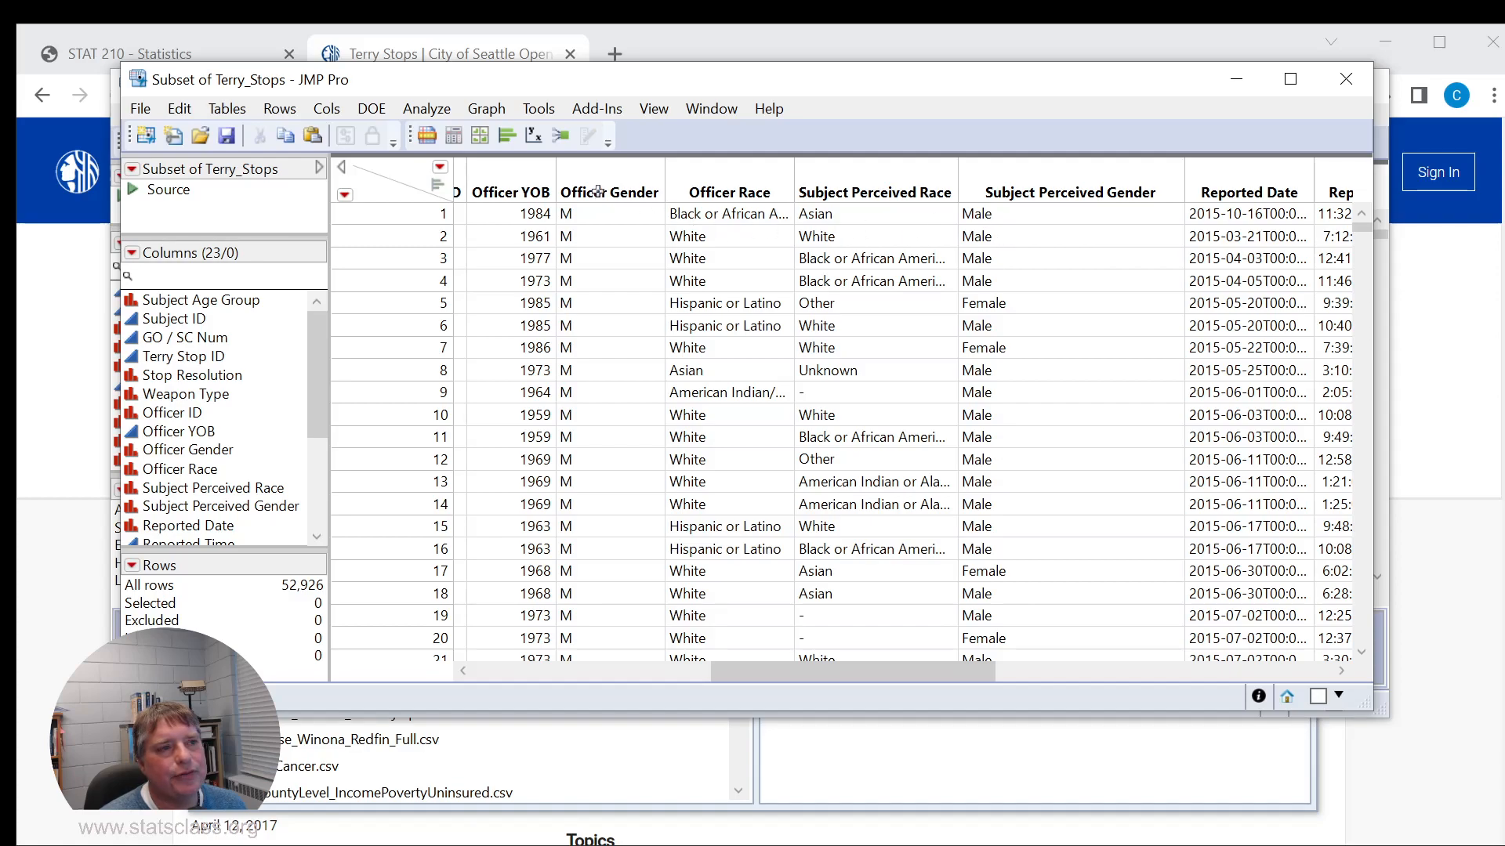
- Start recoding the Subject Perceived Gender column, with the output set to In Place
click(1038, 167)
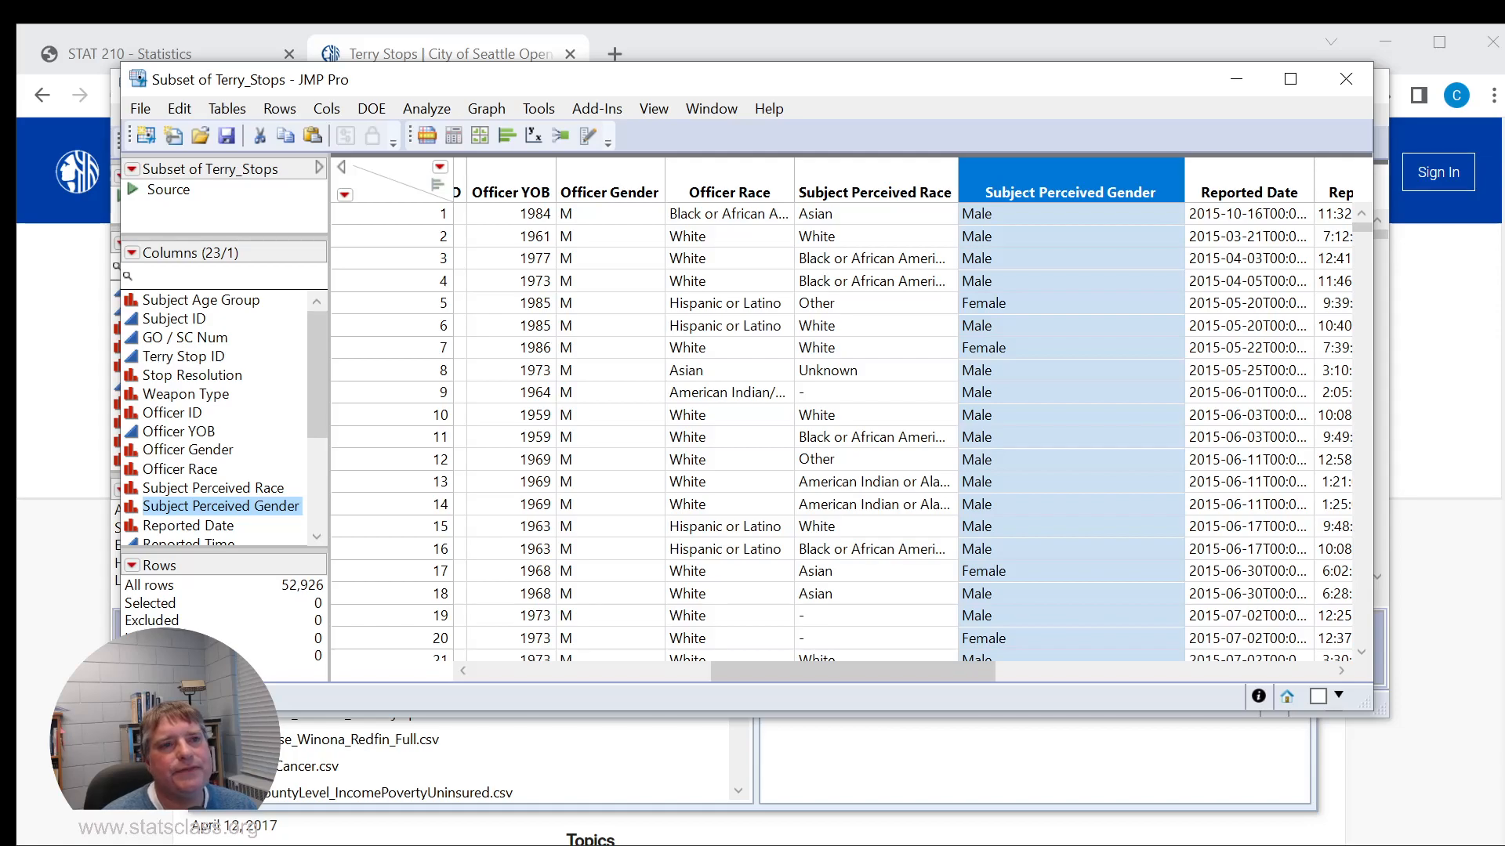
click(327, 110)
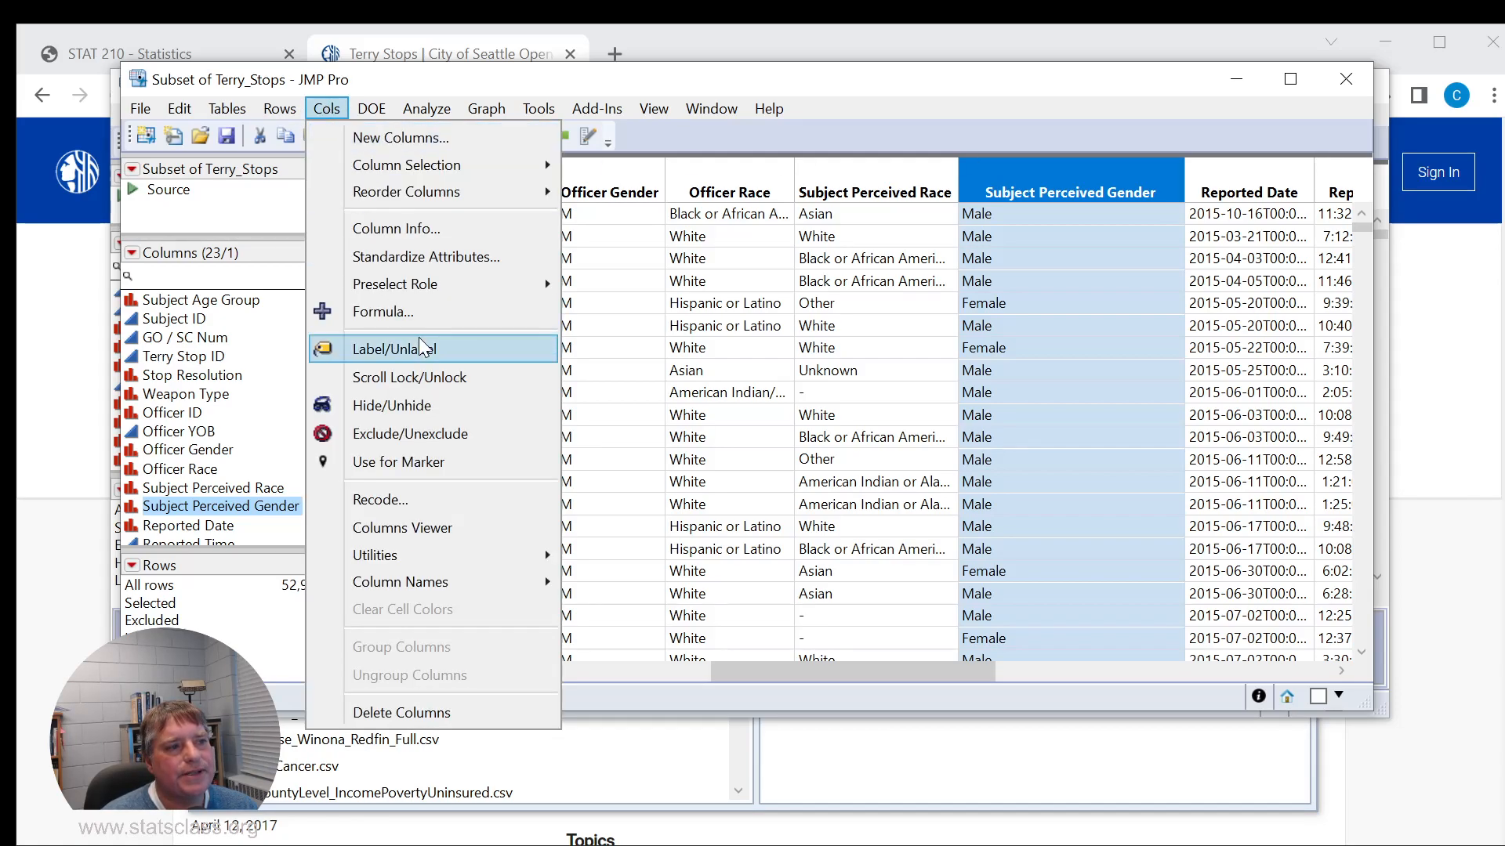
click(394, 506)
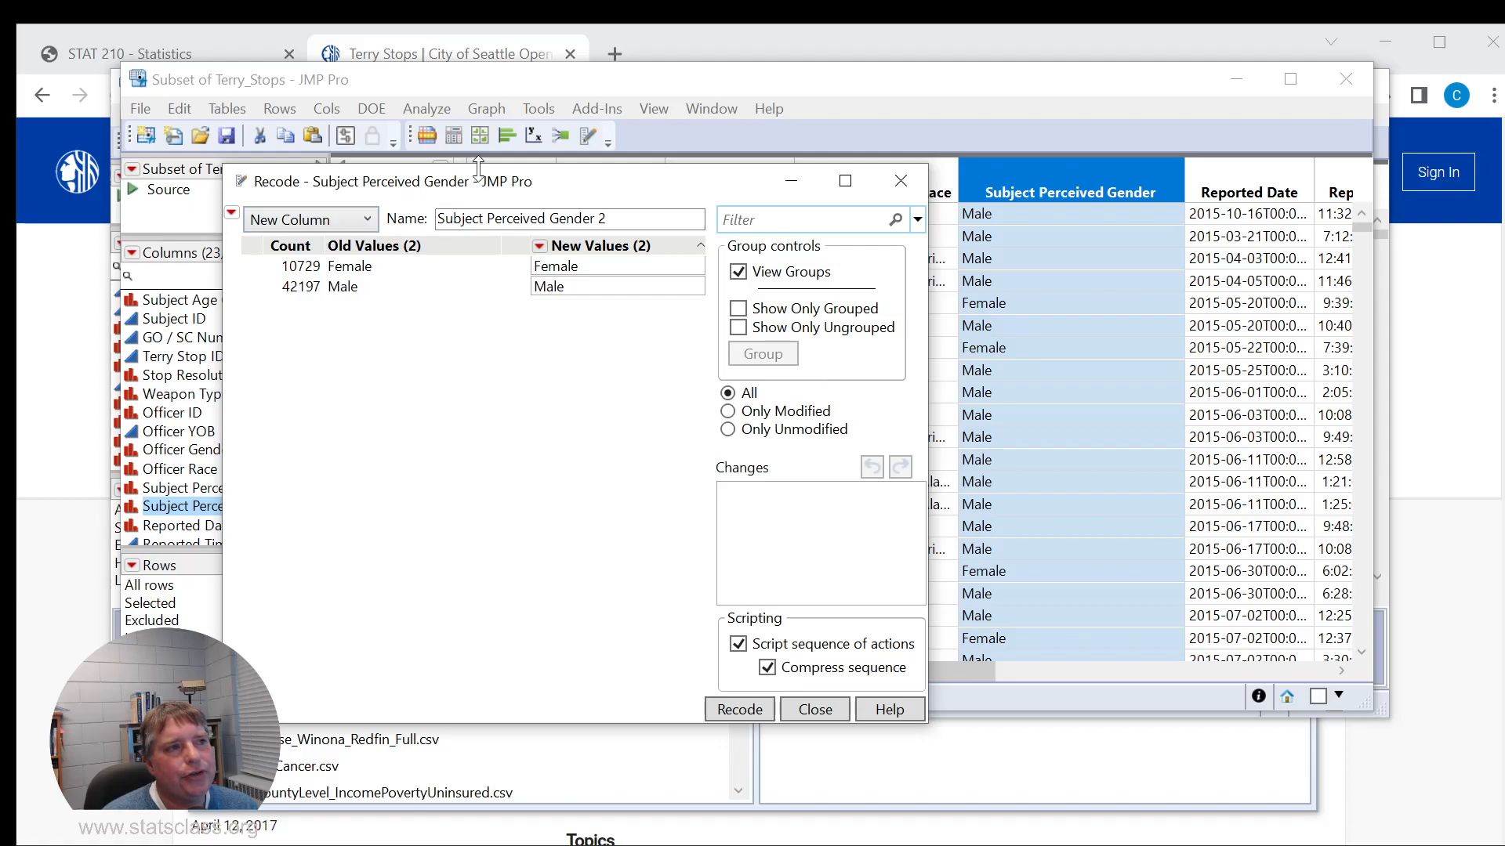
drag(578, 182, 539, 176)
drag(491, 137, 501, 134)
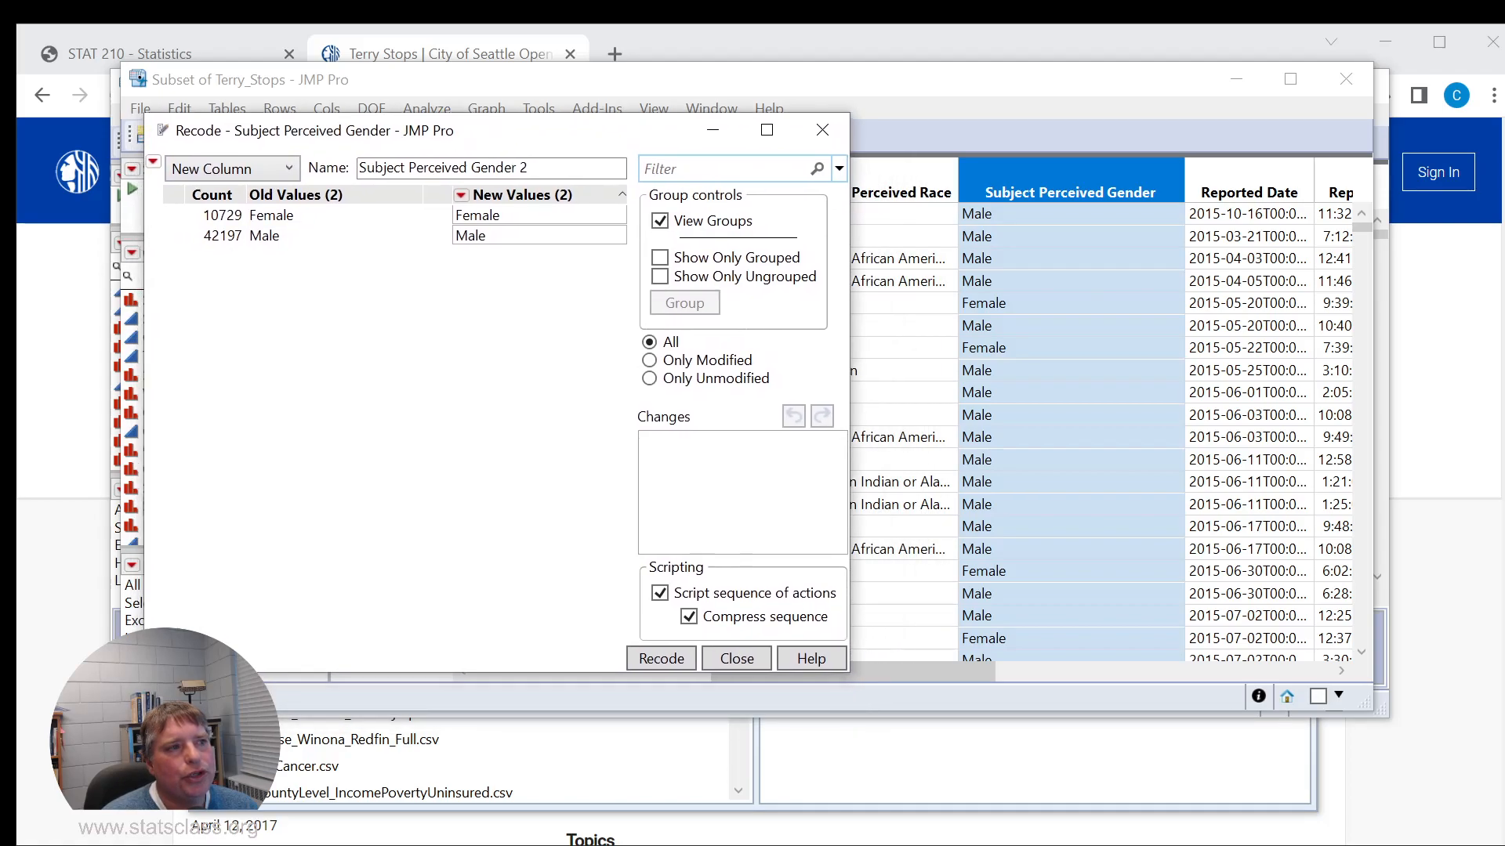
click(279, 174)
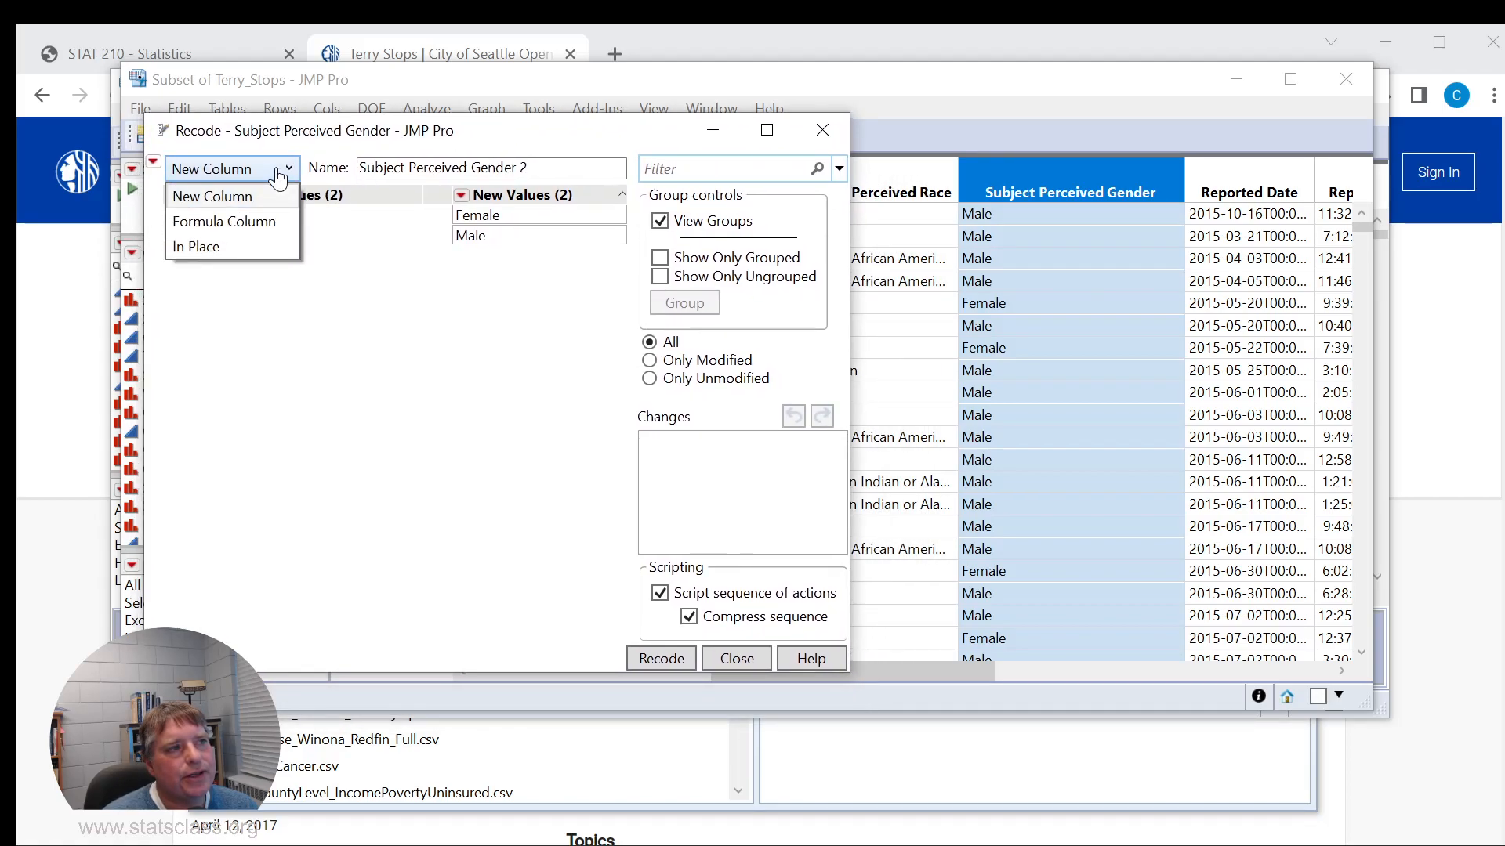
click(229, 246)
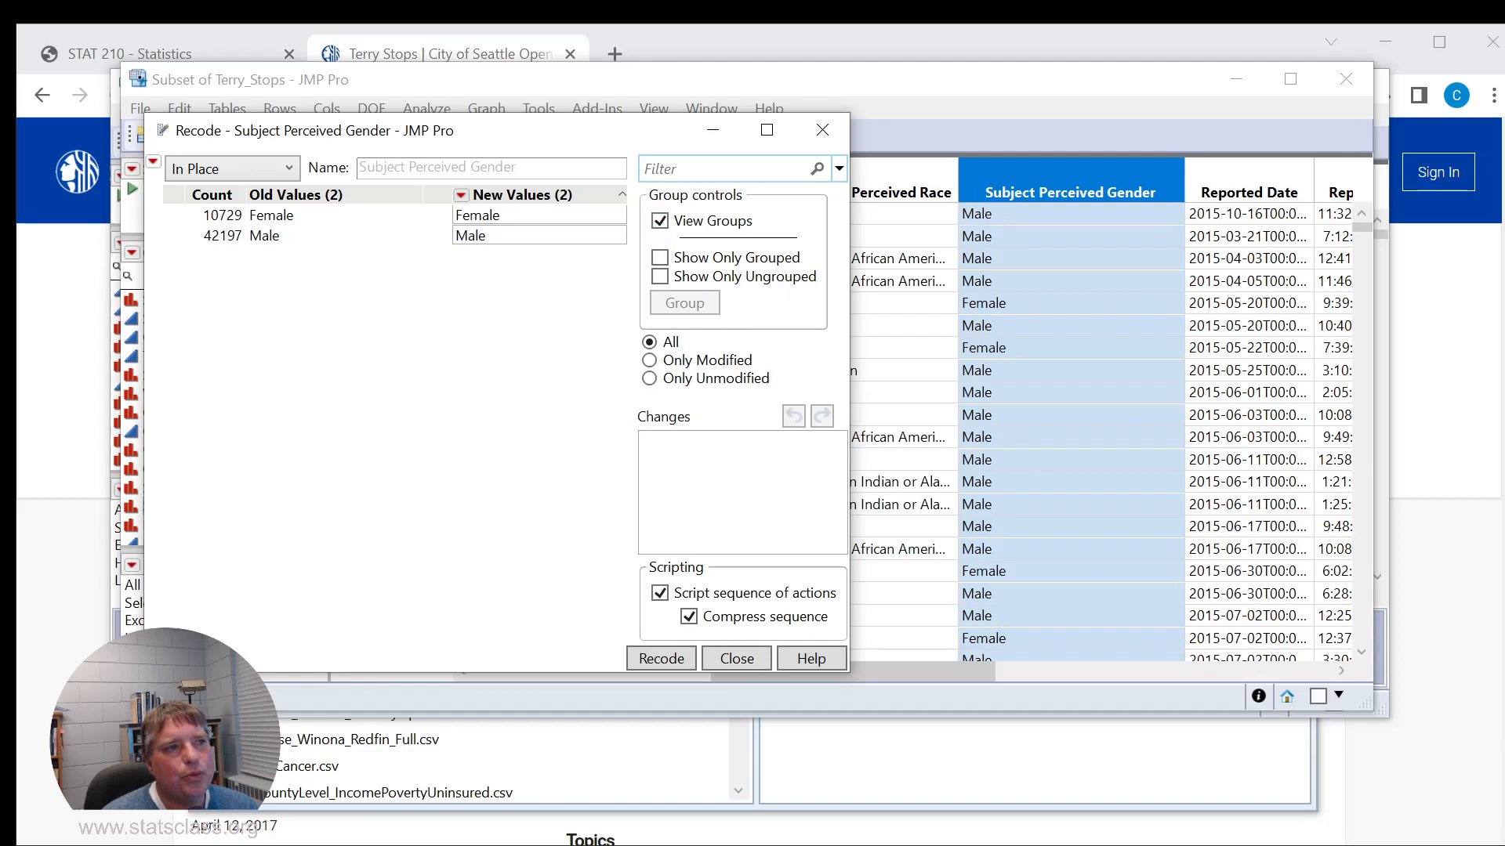
- Set the new recode values to M for Male and F for Female
click(470, 235)
key(BackSpace)
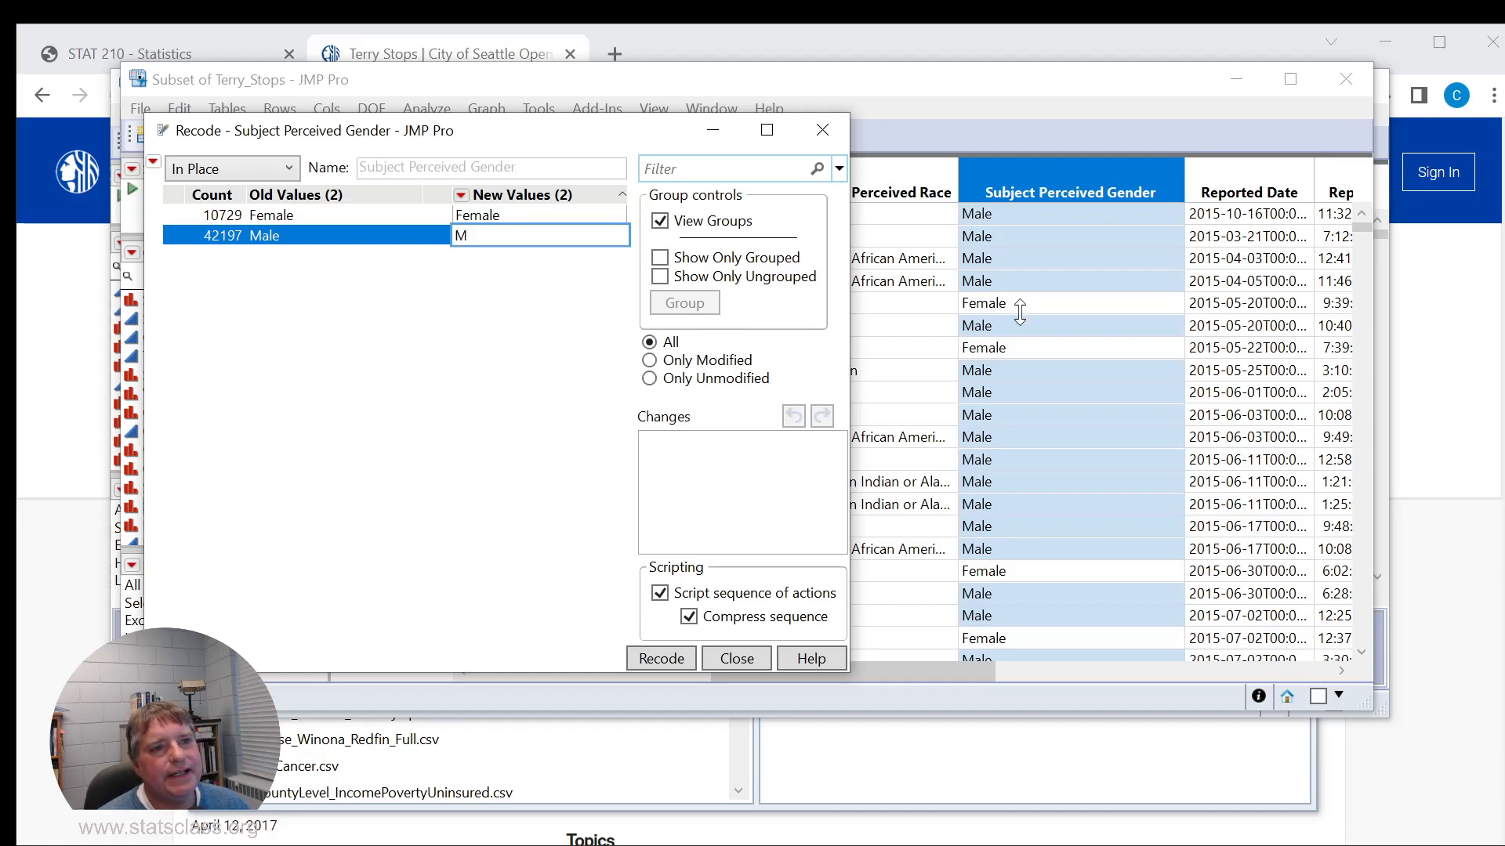
click(541, 215)
text(F)
key(Return)
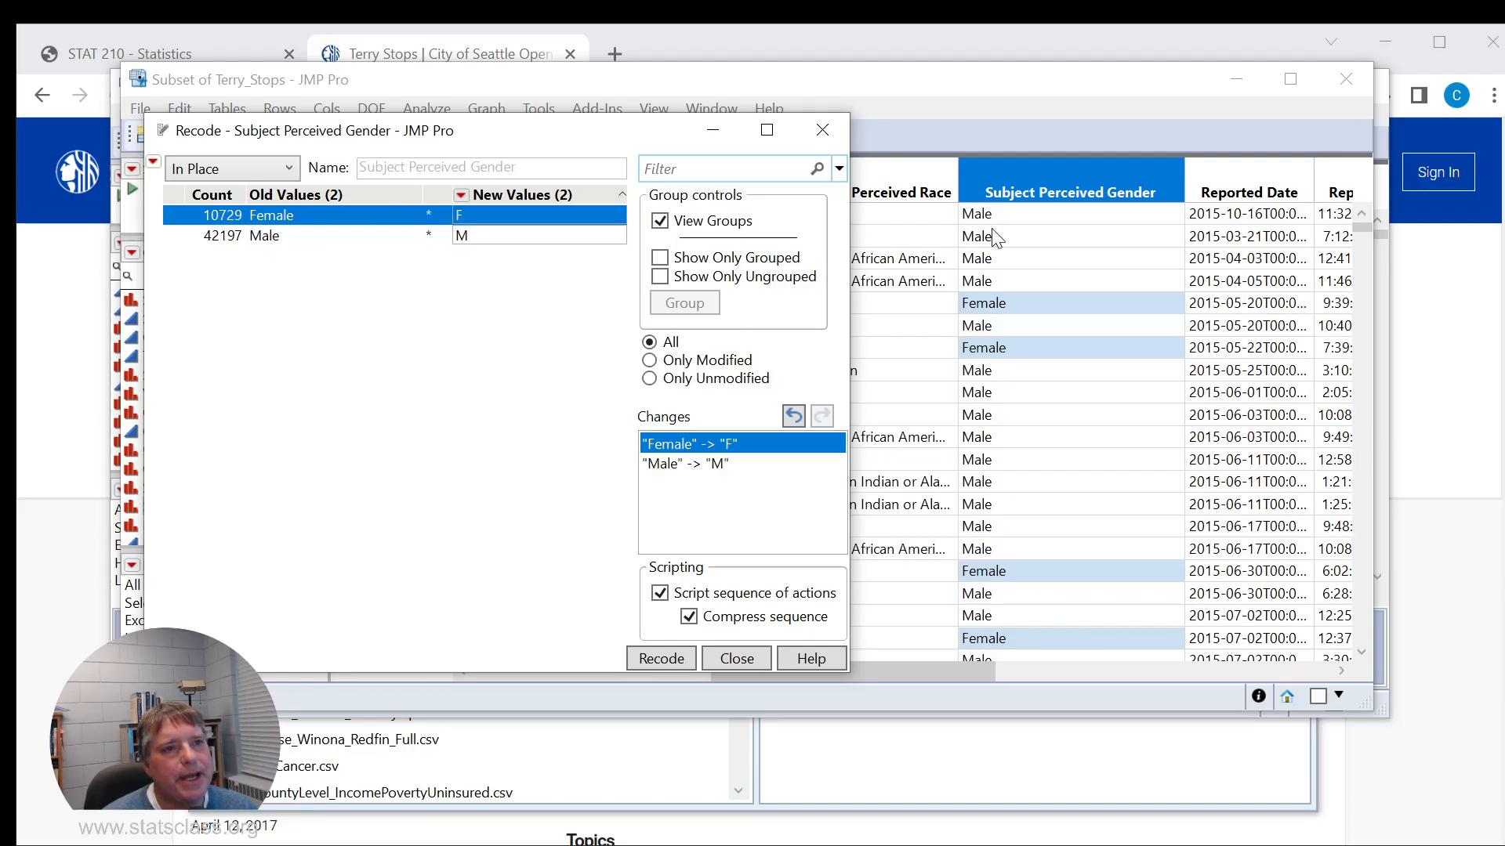
- Apply the in-place recode to Subject Perceived Gender and clear the row and column selection
click(276, 169)
click(238, 246)
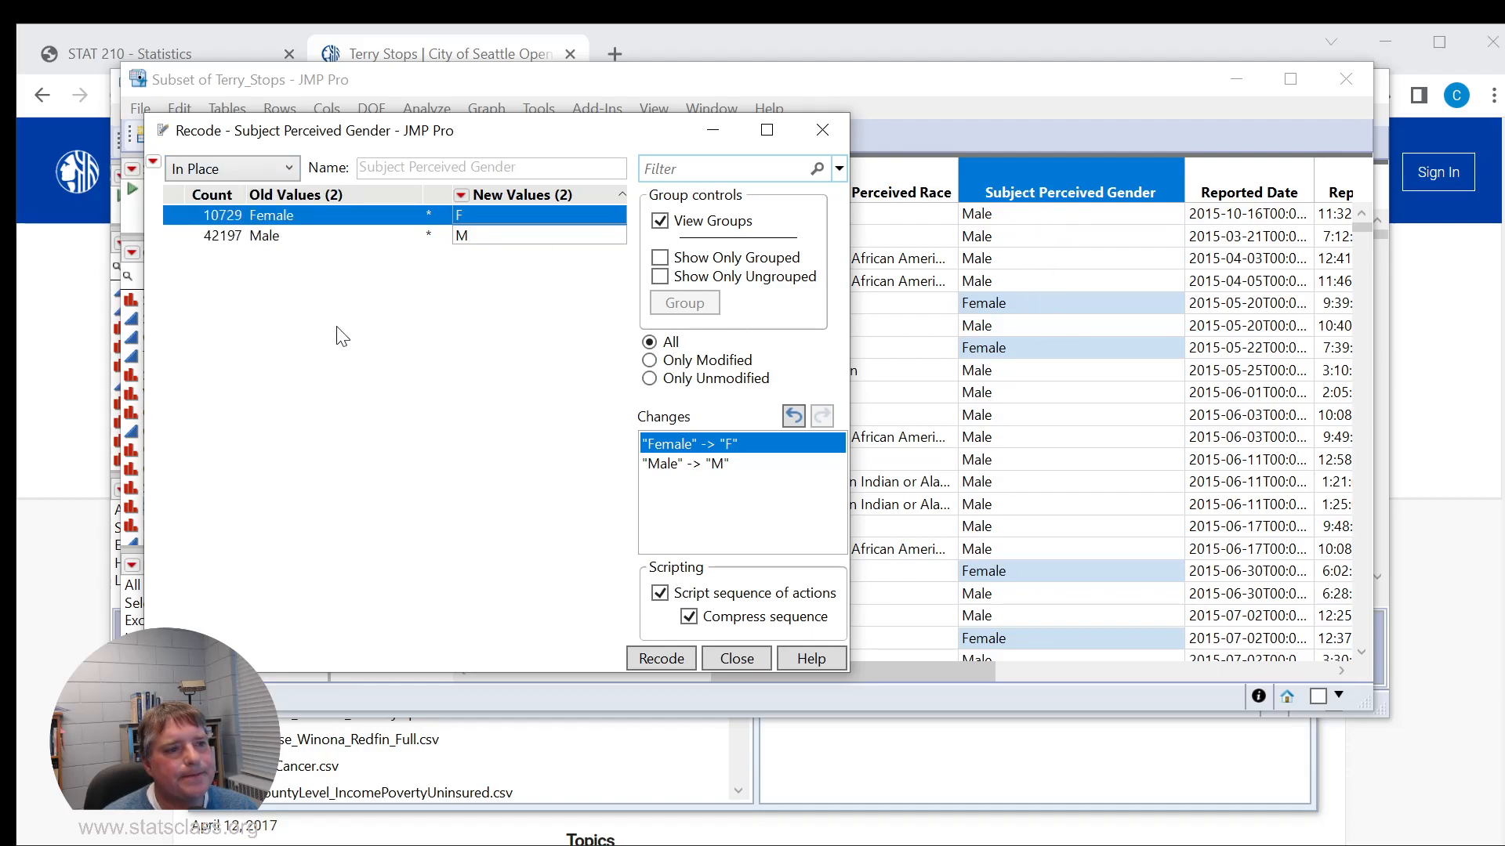
click(660, 660)
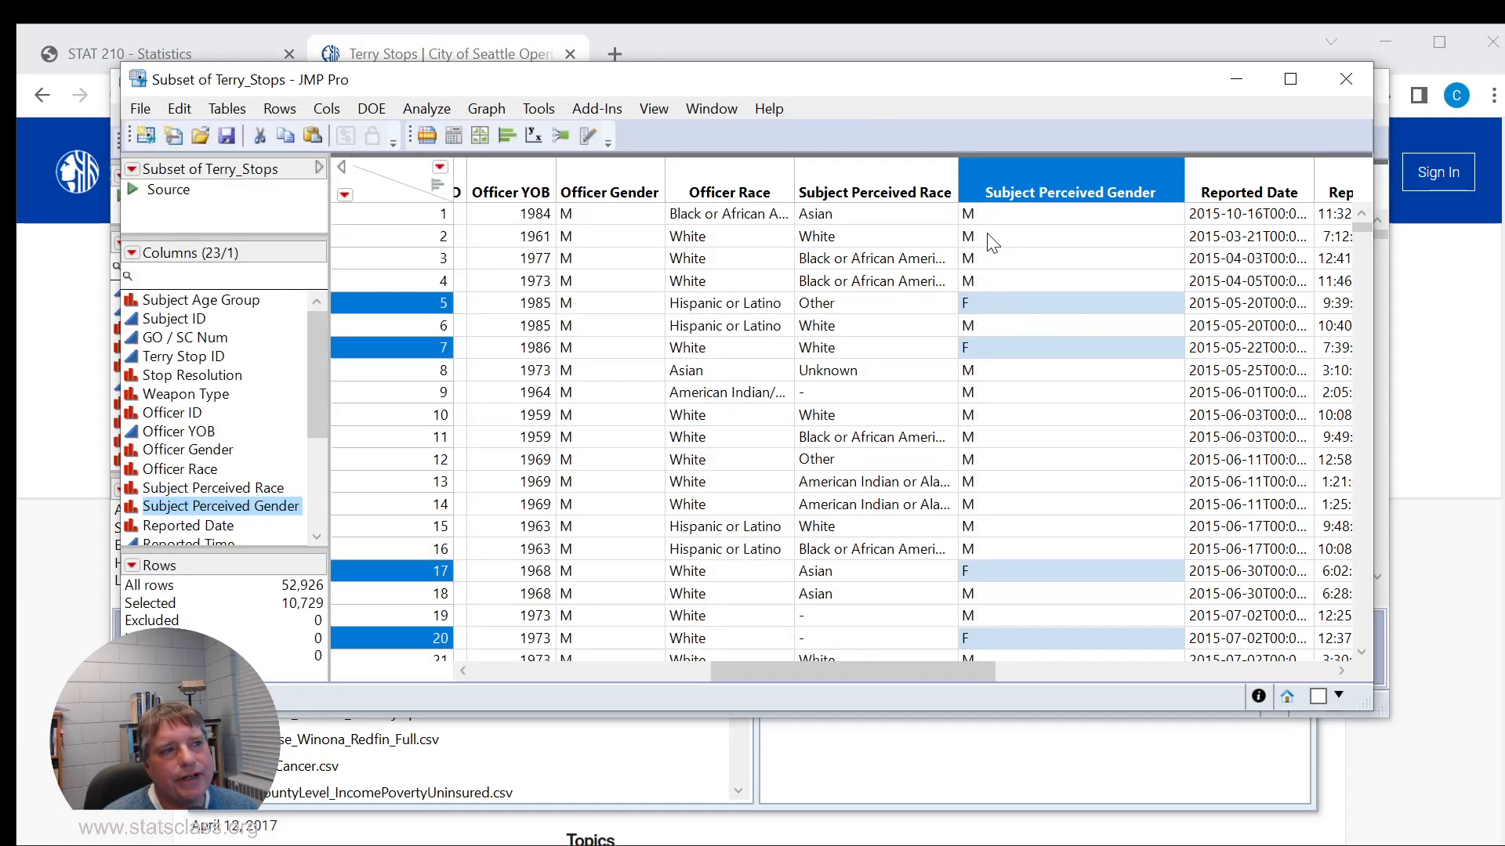
click(385, 198)
click(402, 175)
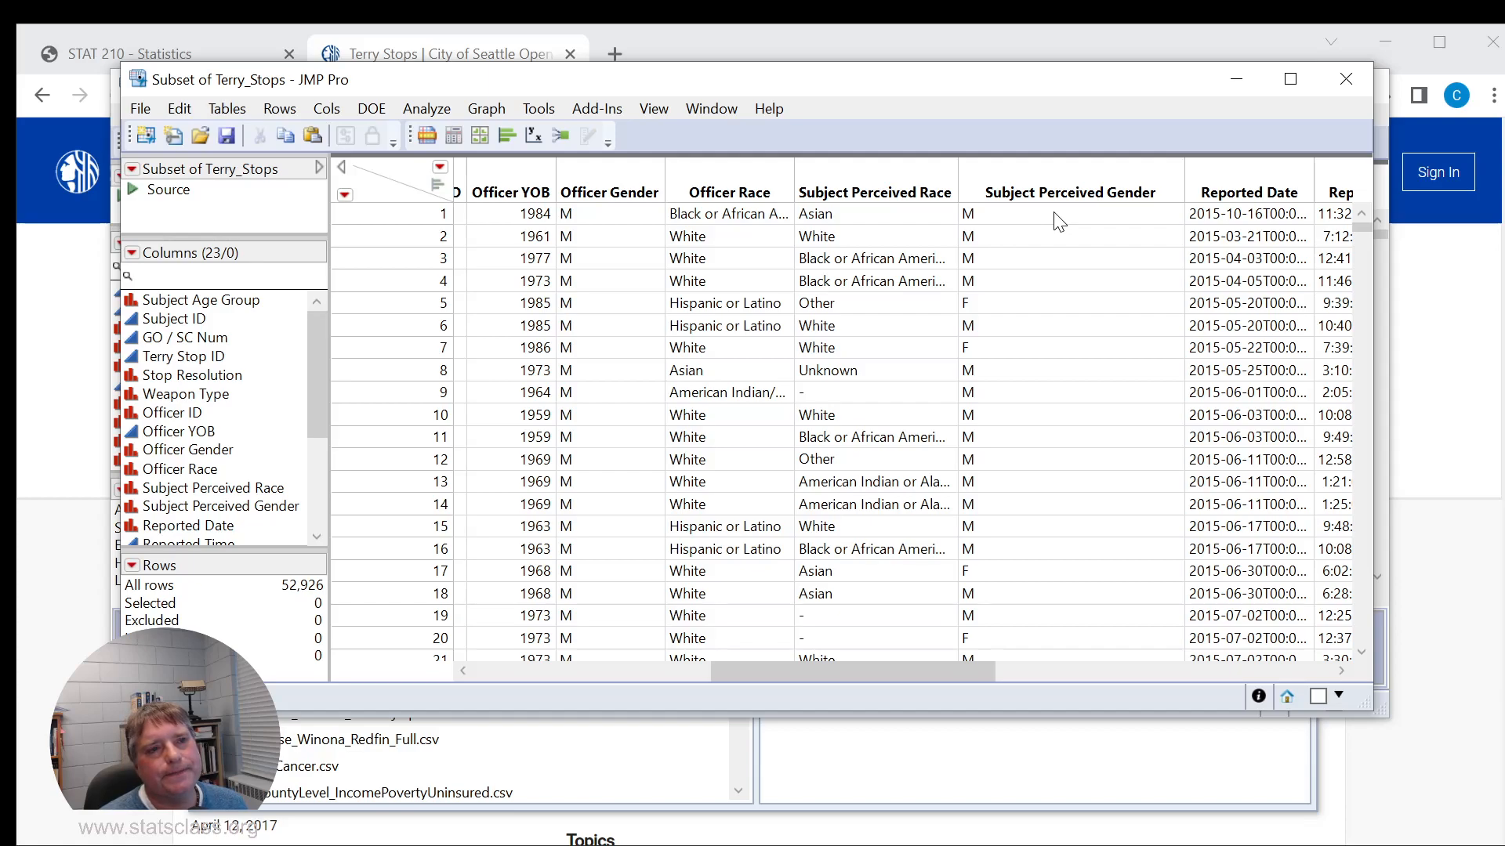
- Add a new column named Does Gender Match? directly after Subject Perceived Gender
click(1062, 169)
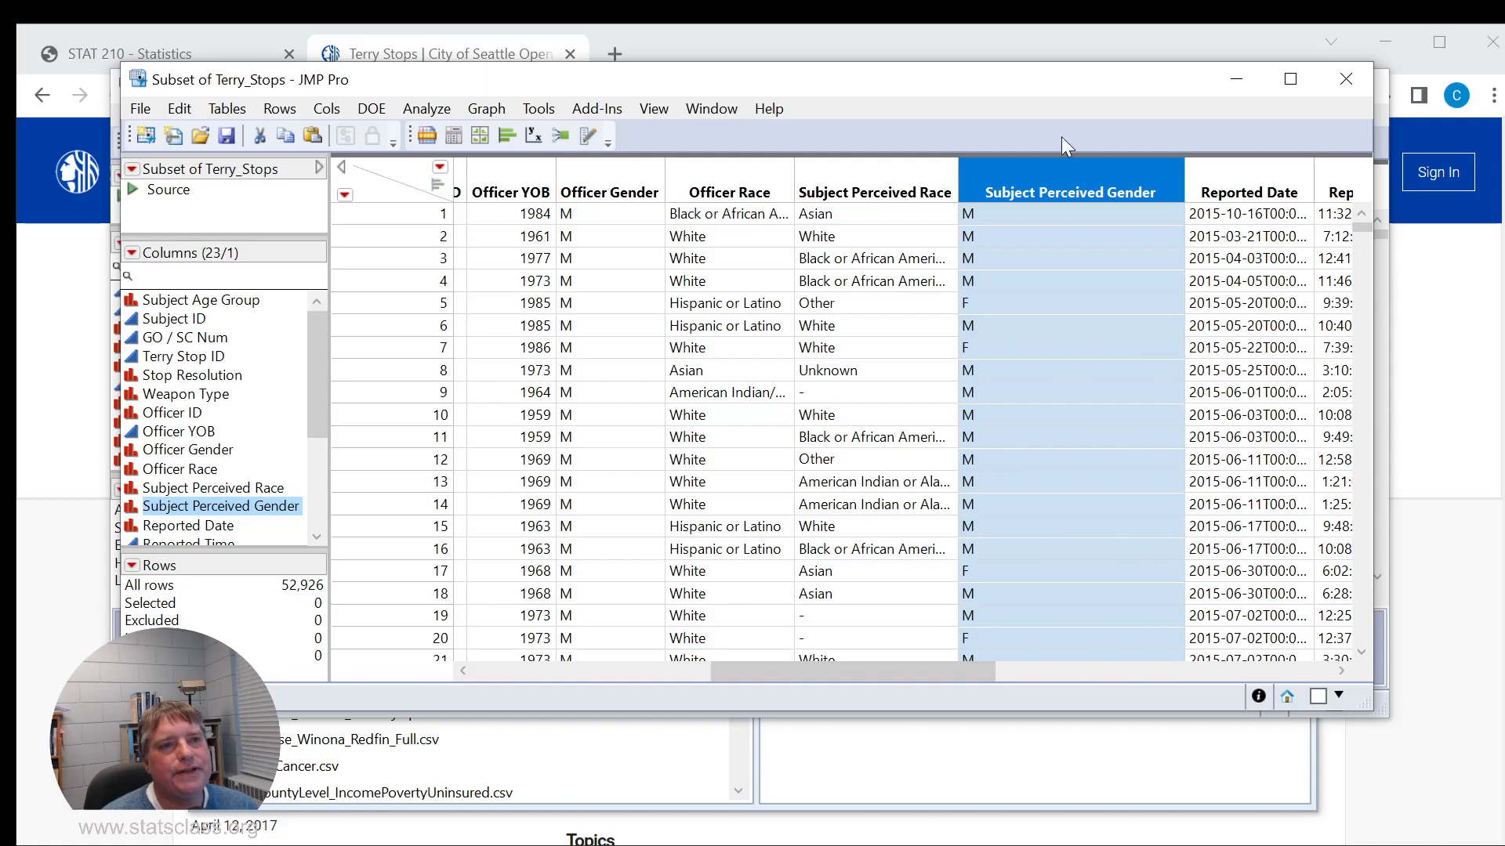
click(324, 110)
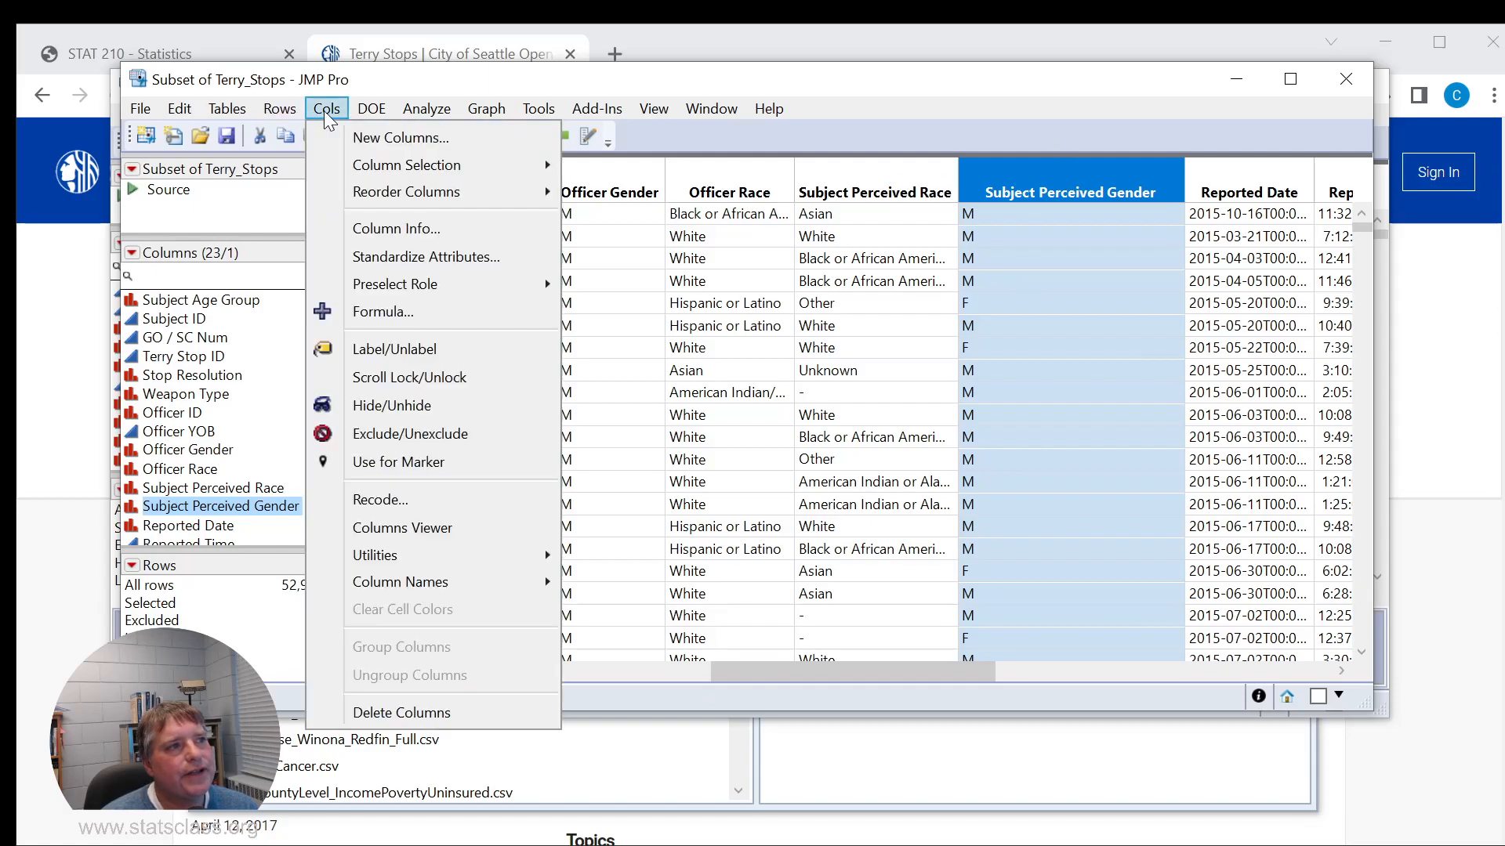
click(401, 141)
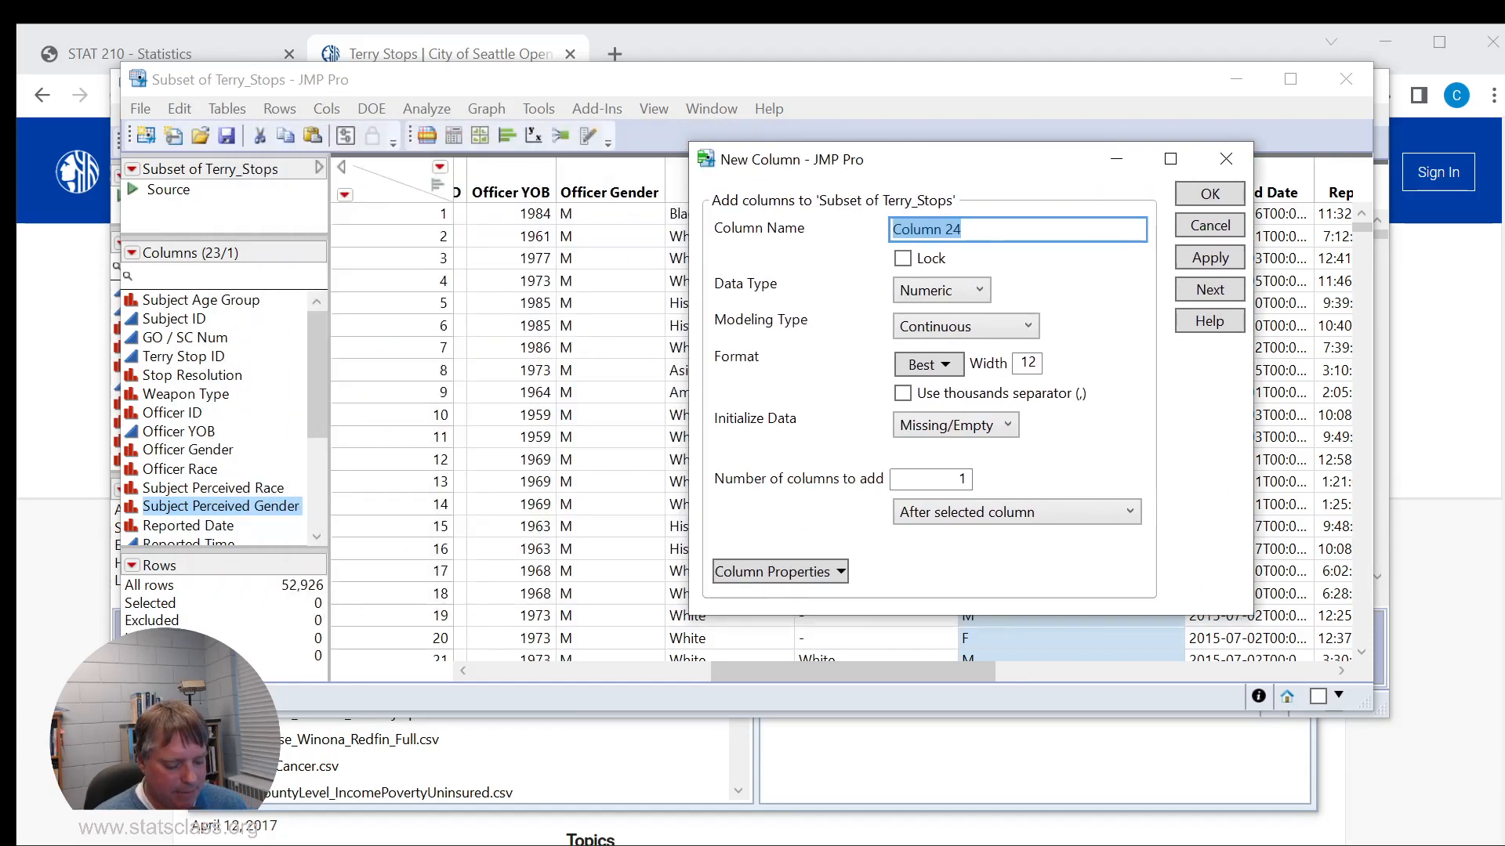
text(Does Gender Match?)
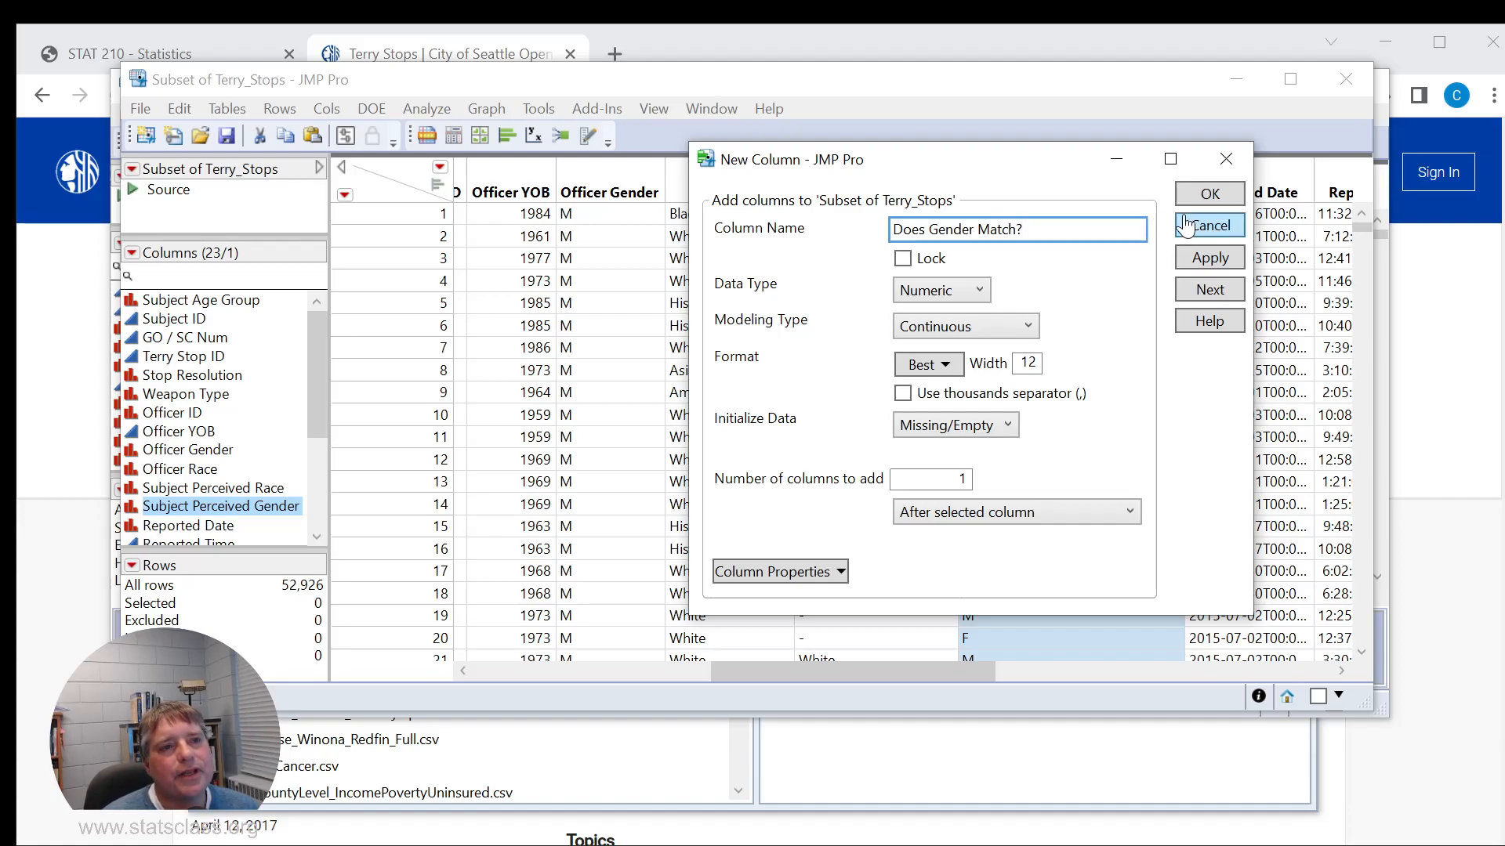
click(1210, 194)
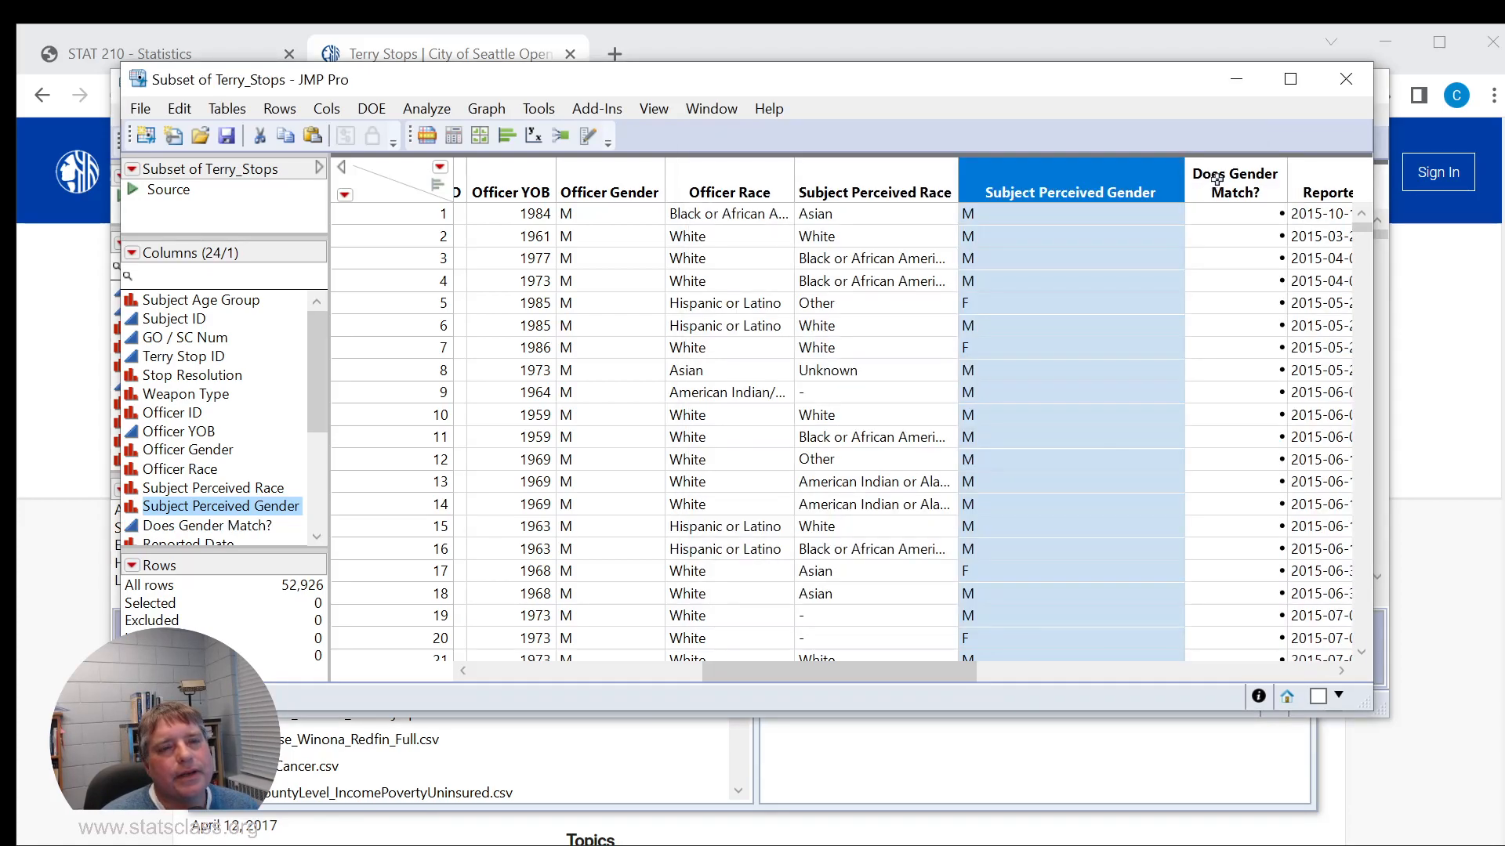
- Select the Does Gender Match? column, and widen and reposition the subset table's window to show more columns
click(1215, 178)
drag(1373, 179, 1495, 179)
drag(1168, 85, 1109, 91)
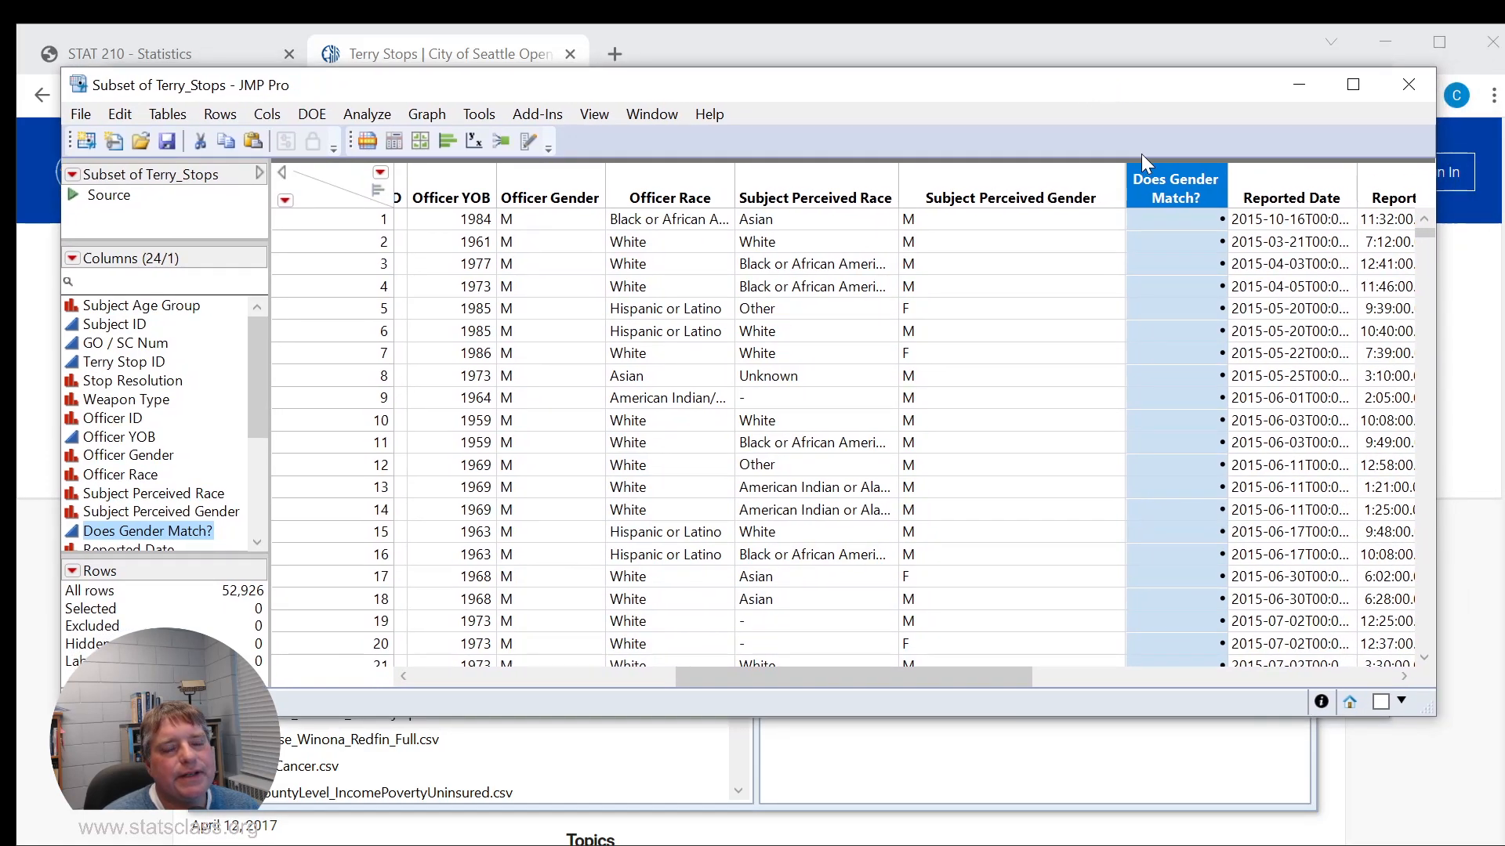
drag(945, 677, 1088, 676)
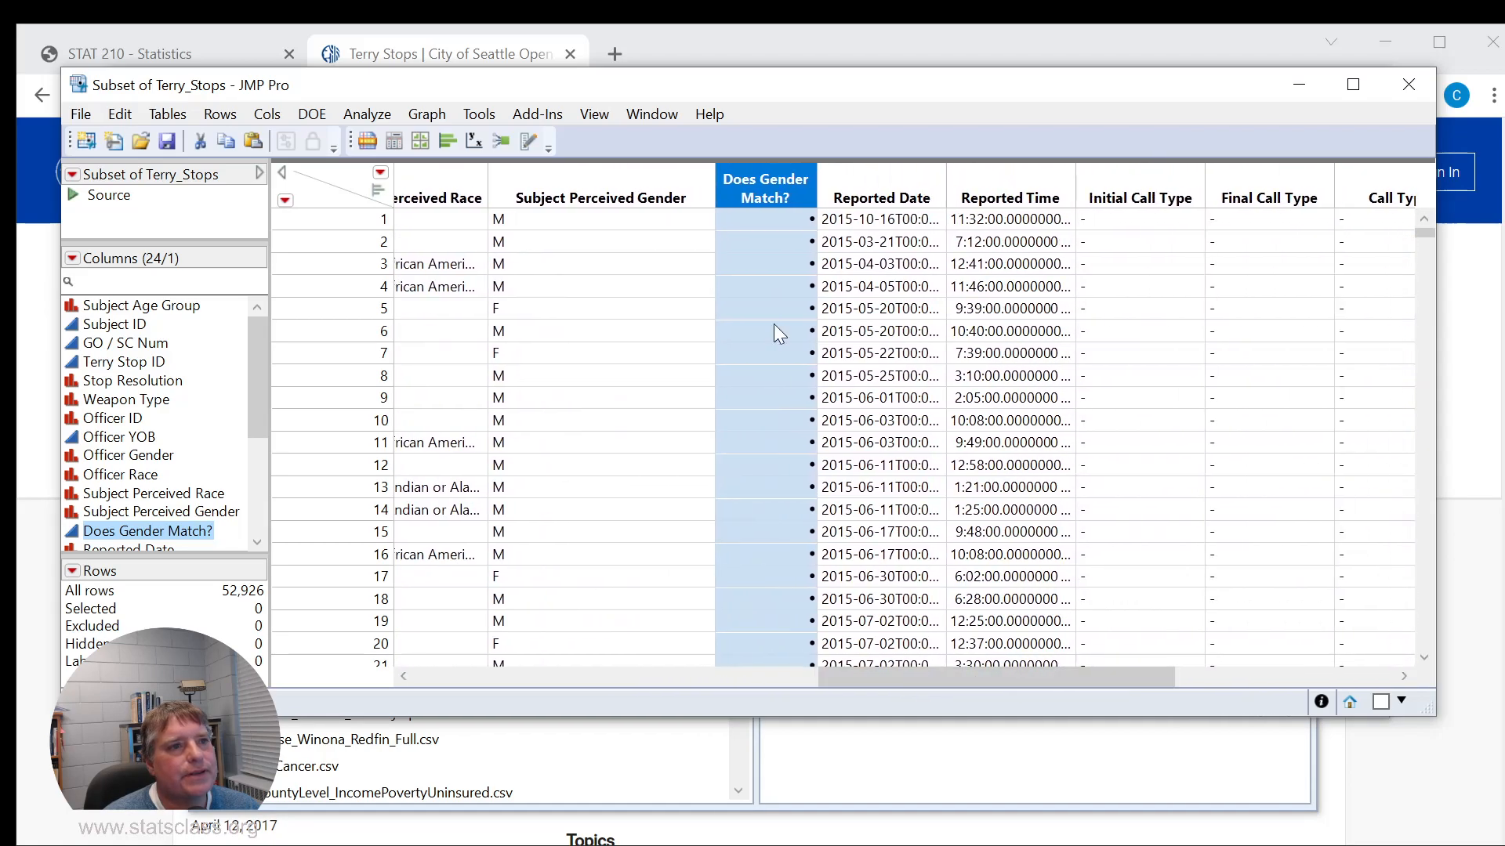
- Start a formula for the Does Gender Match? column with a conditional If expression
right_click(740, 185)
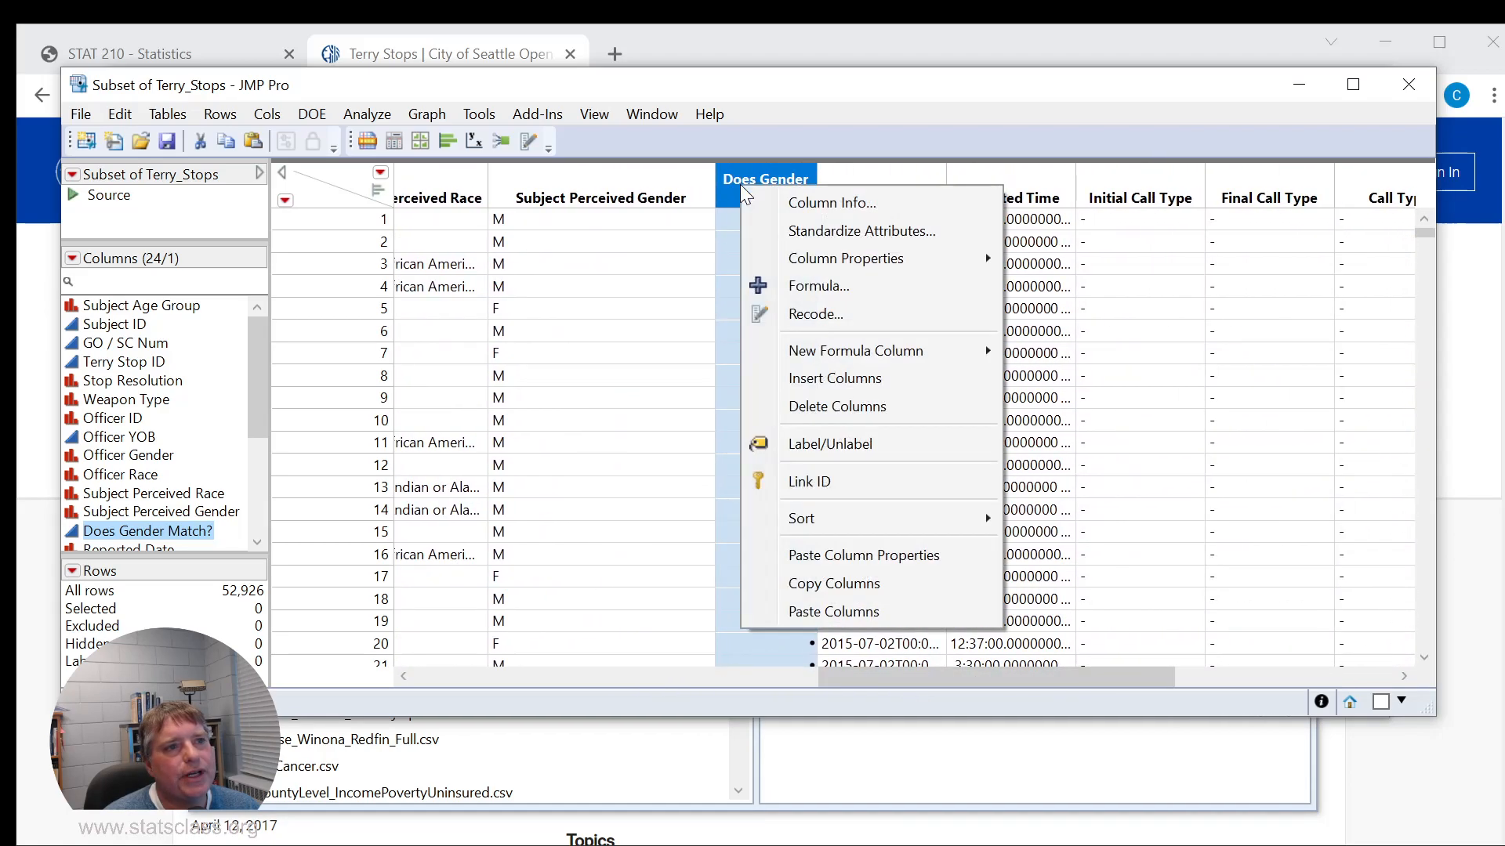
click(840, 286)
drag(688, 213, 915, 75)
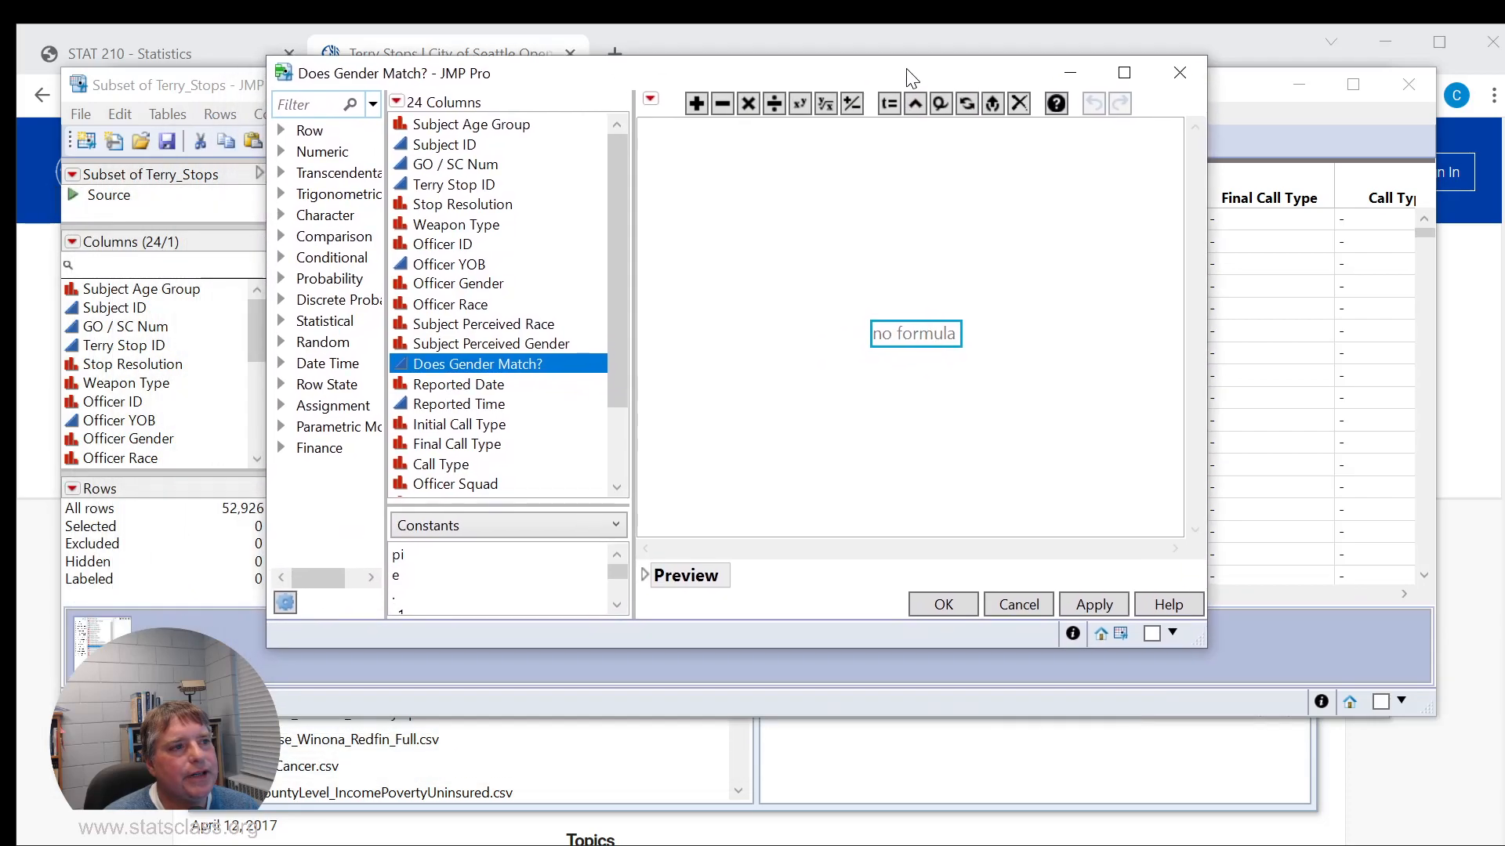
click(349, 265)
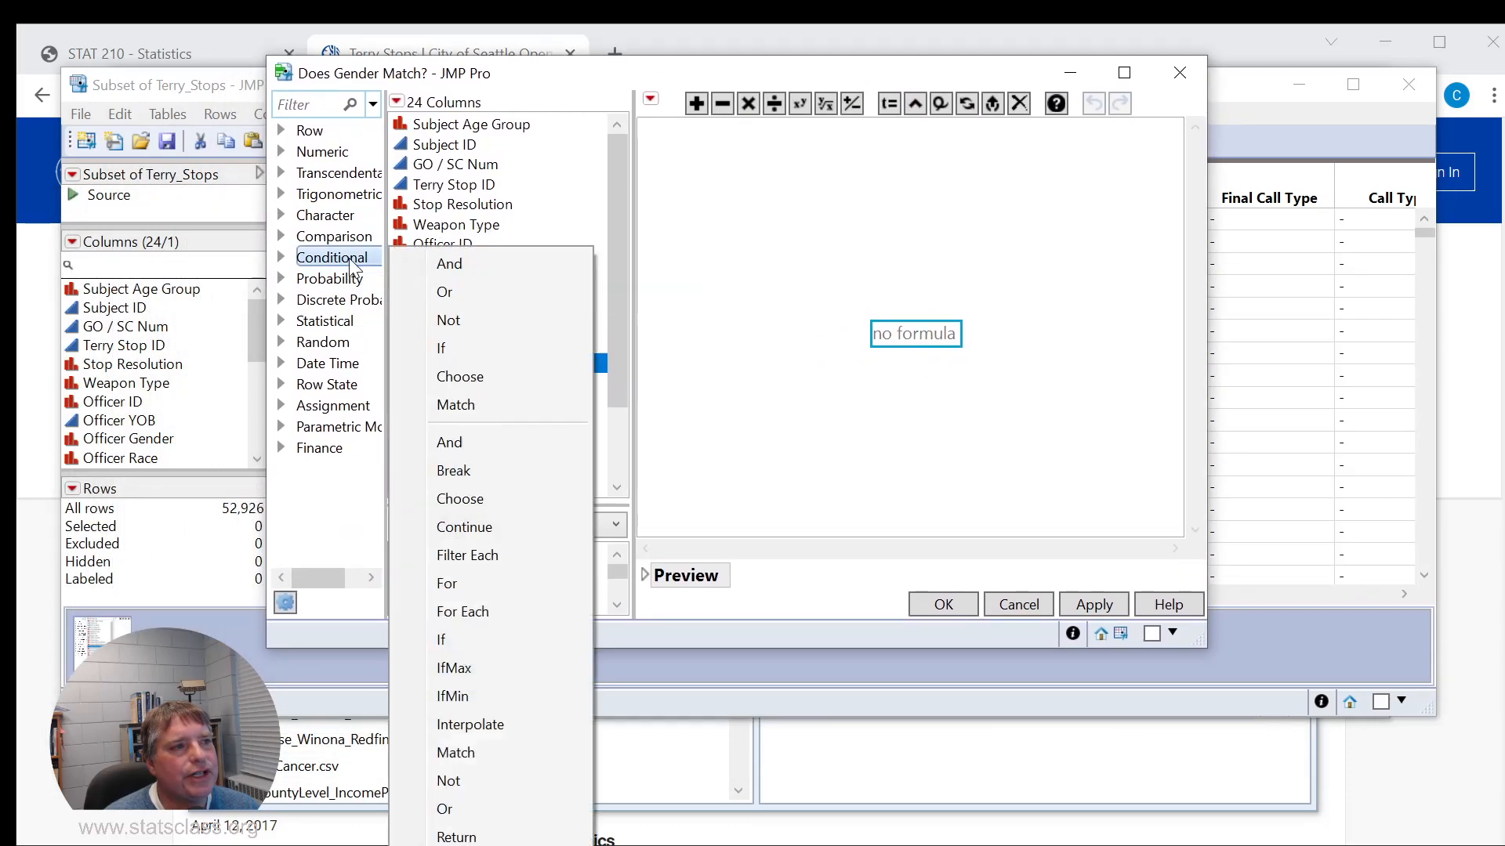
click(464, 350)
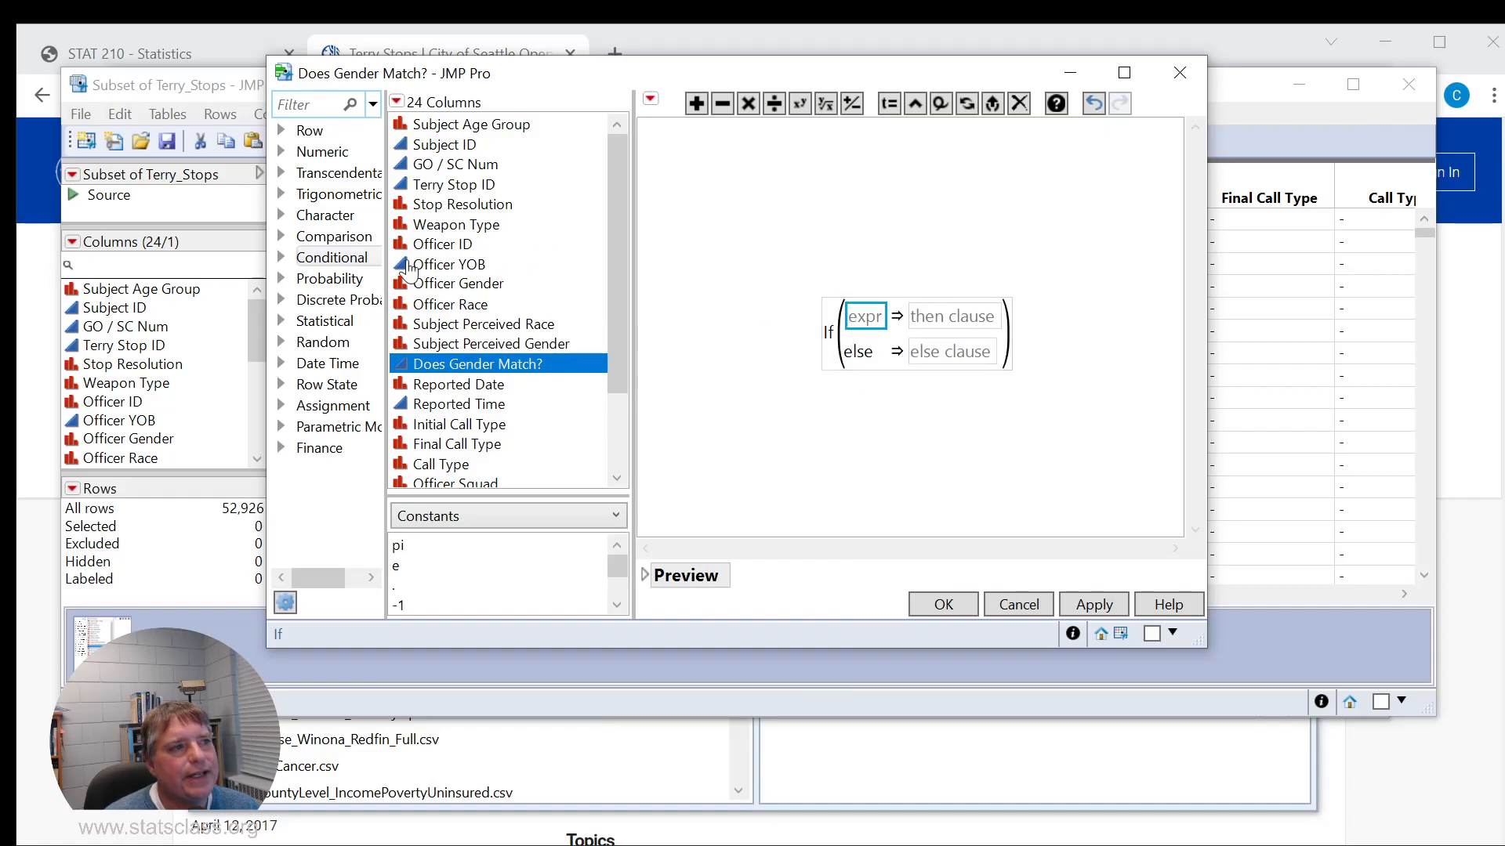
click(349, 259)
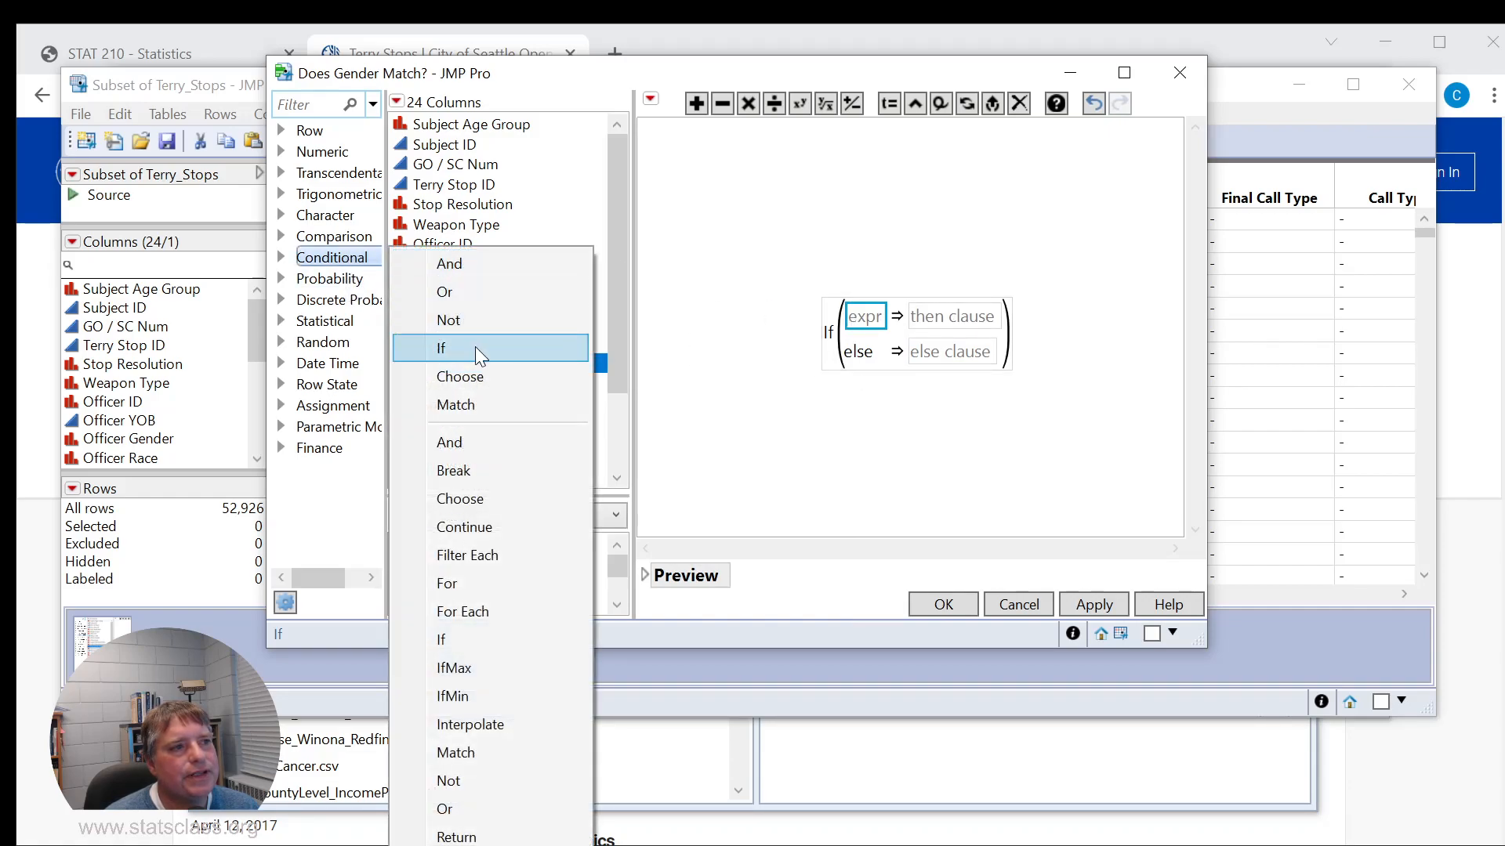
click(1022, 475)
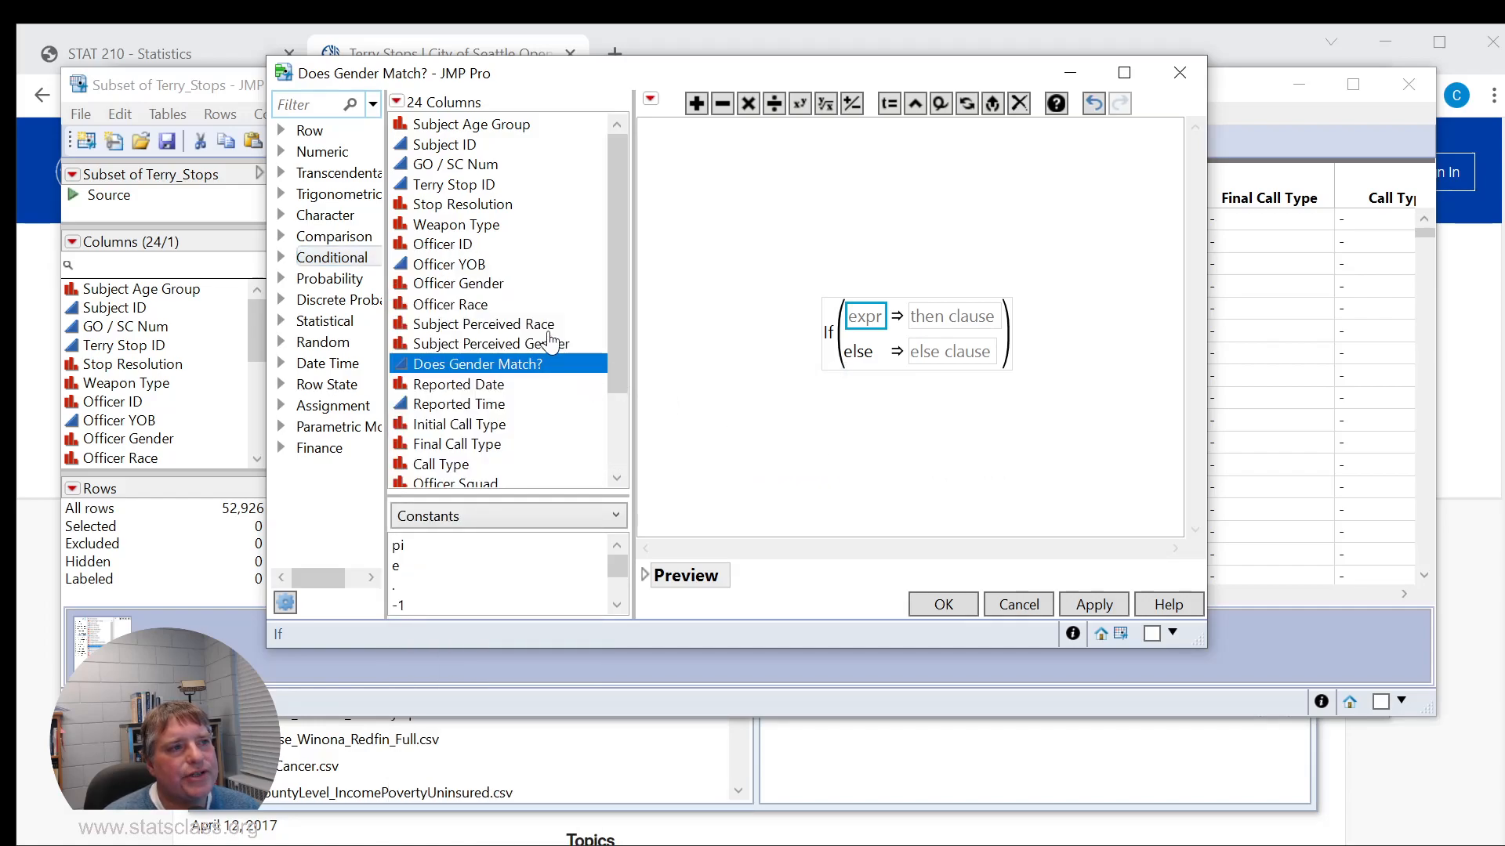
- Set the If condition to Officer Gender == Subject Perceived Gender
click(482, 292)
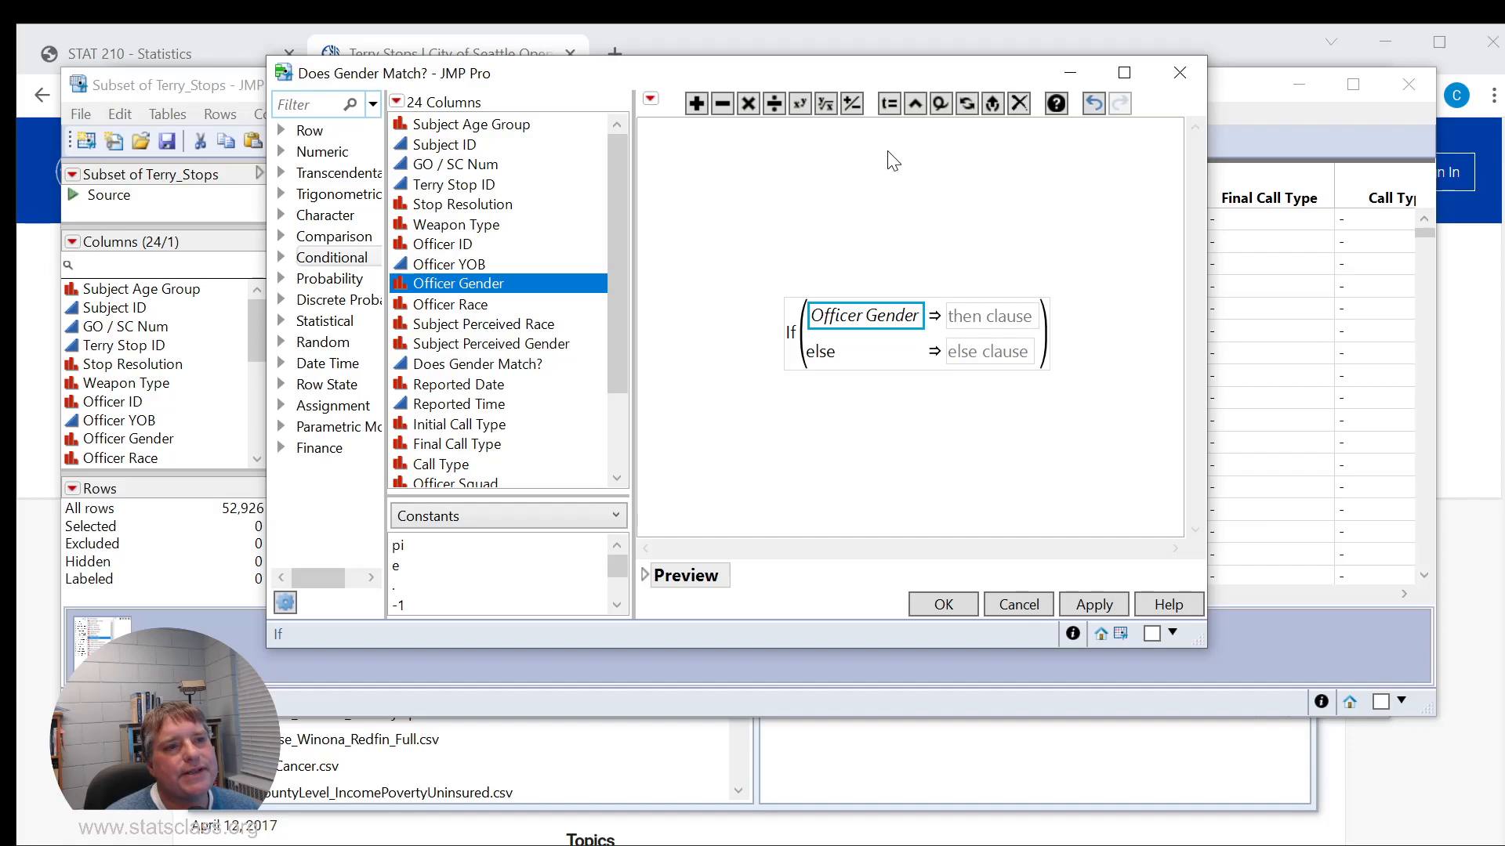
key(equal)
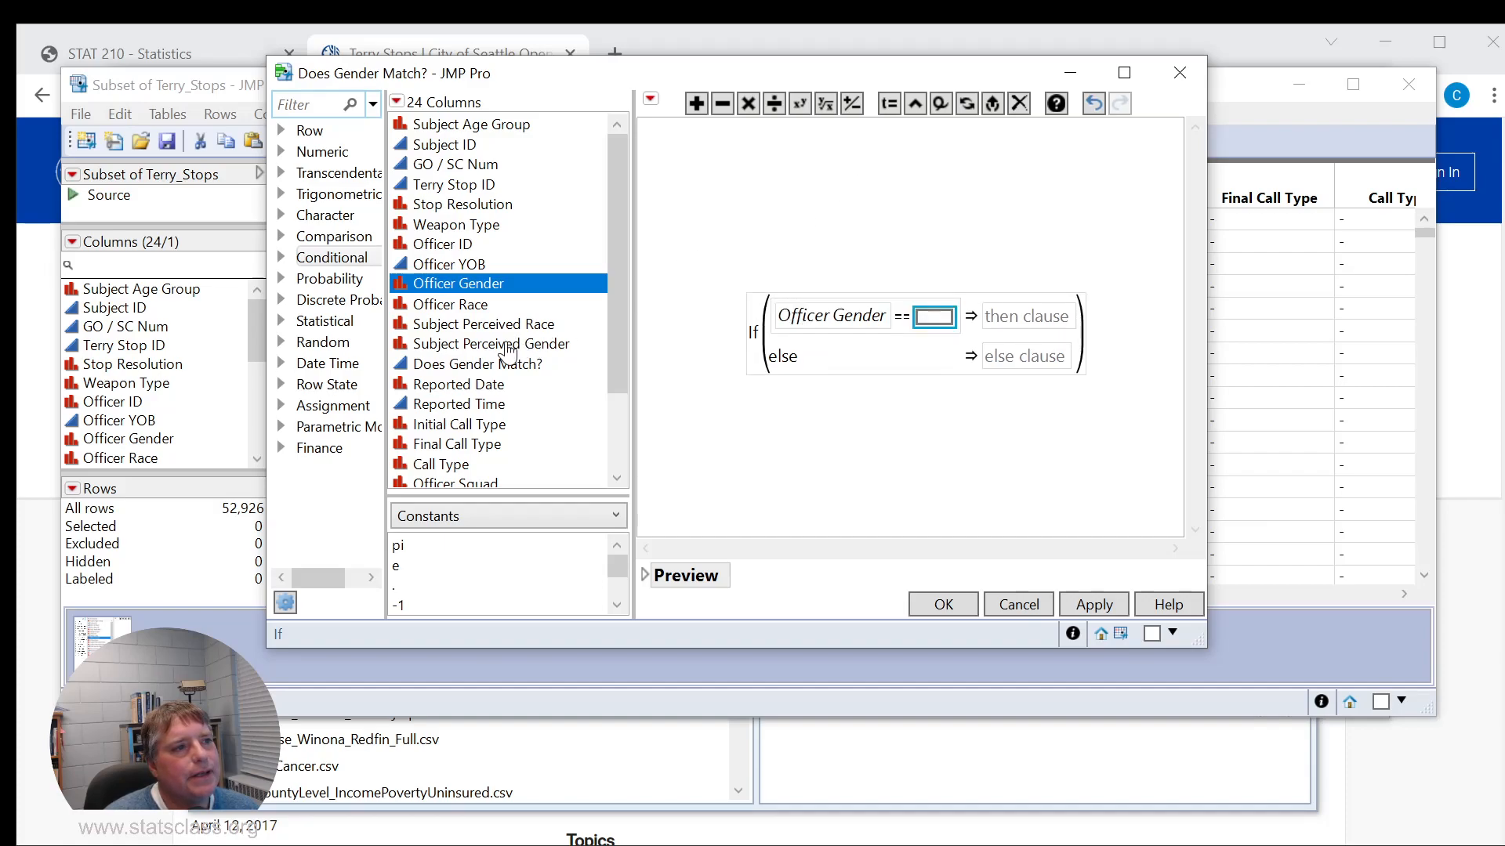
click(480, 345)
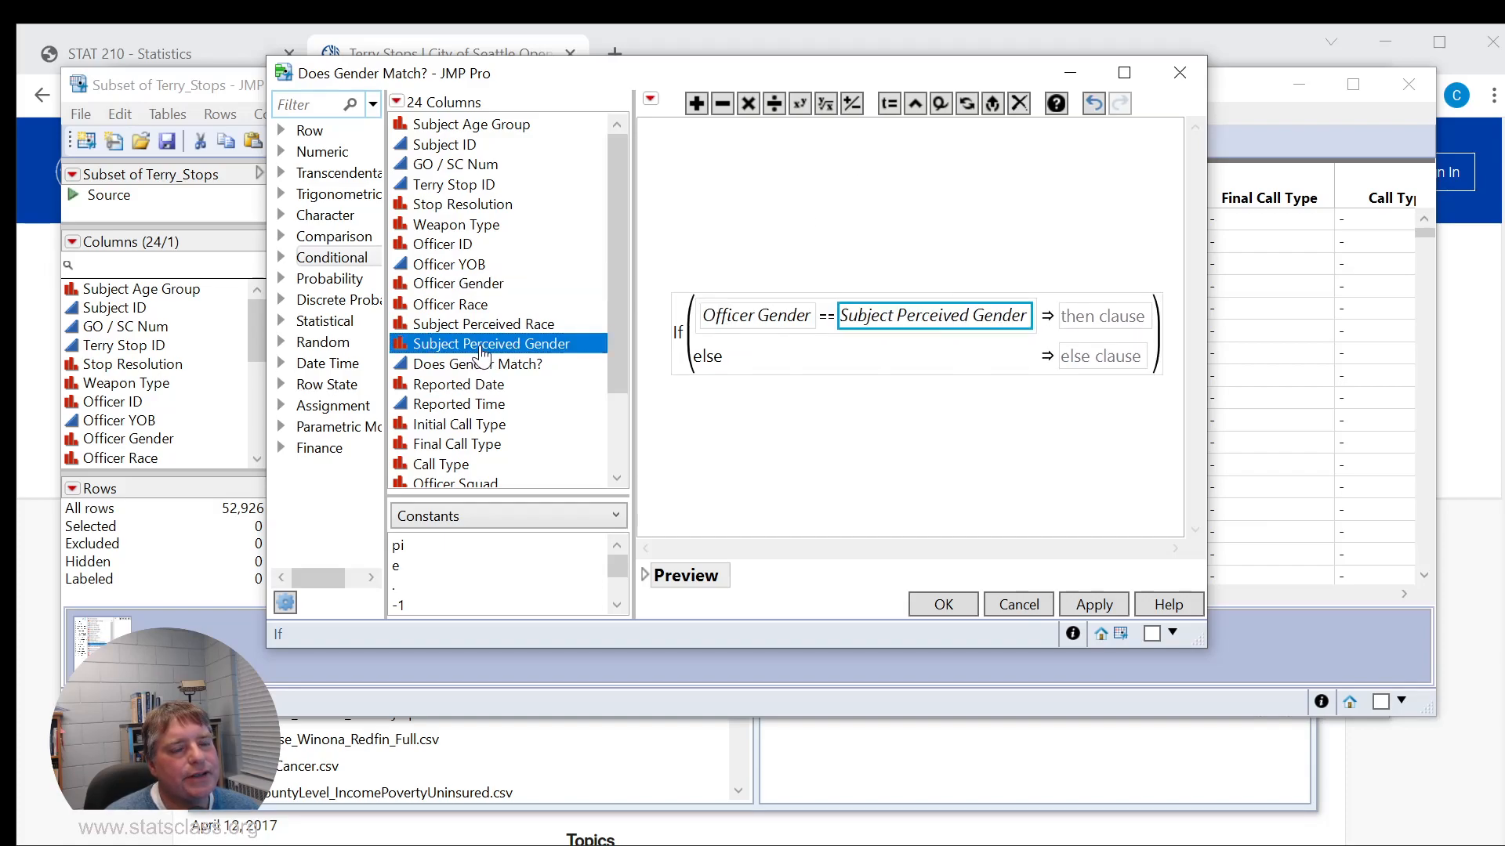
- Make the If formula return "Yes" in the then clause and "No" in the else clause, and apply it
click(1109, 317)
text("Ye)
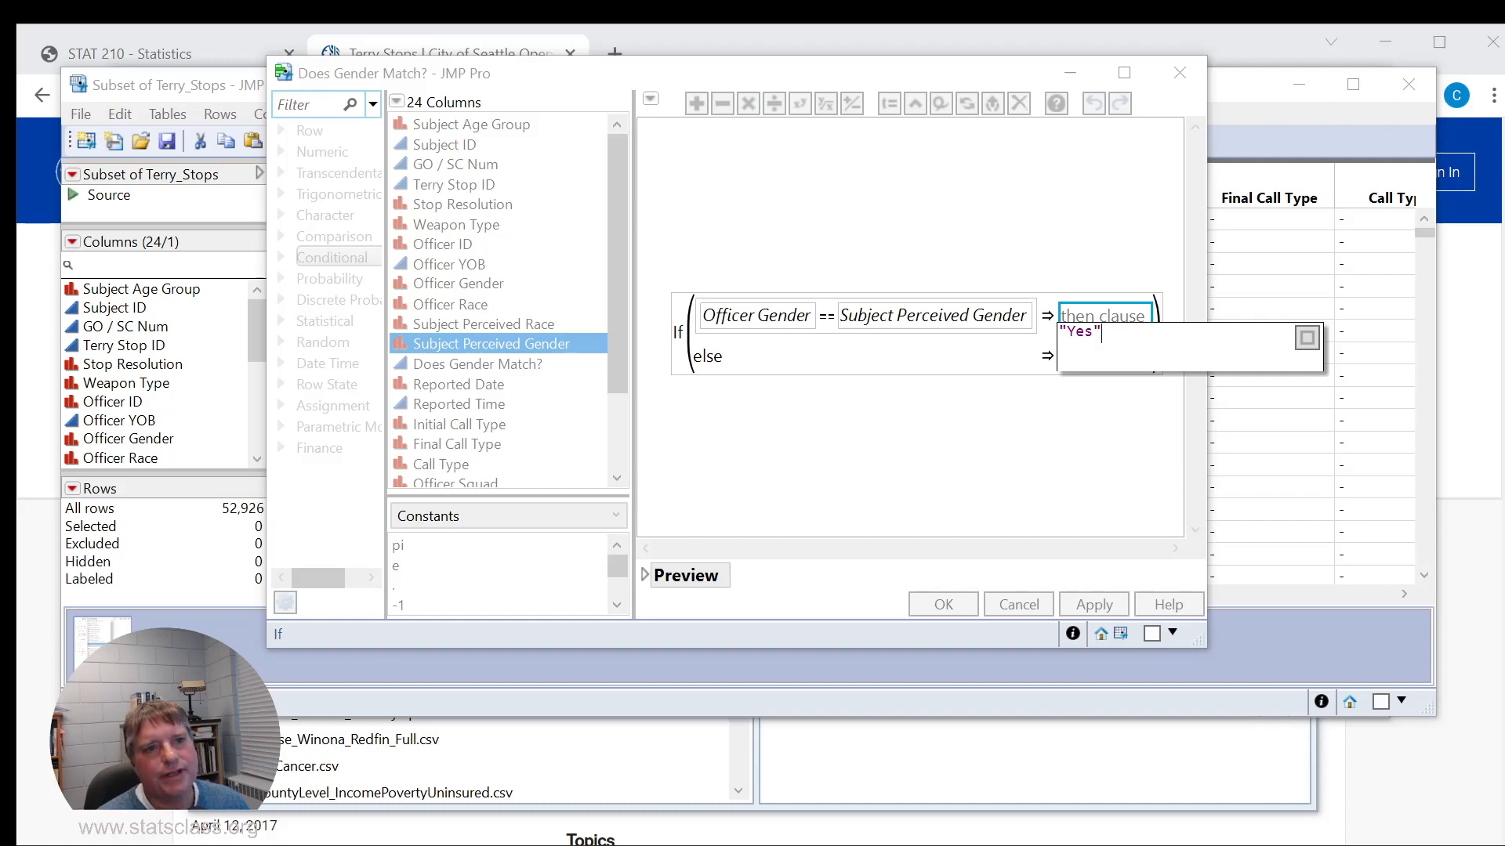
text(s)
key(Return)
click(1088, 367)
click(1088, 366)
text("No)
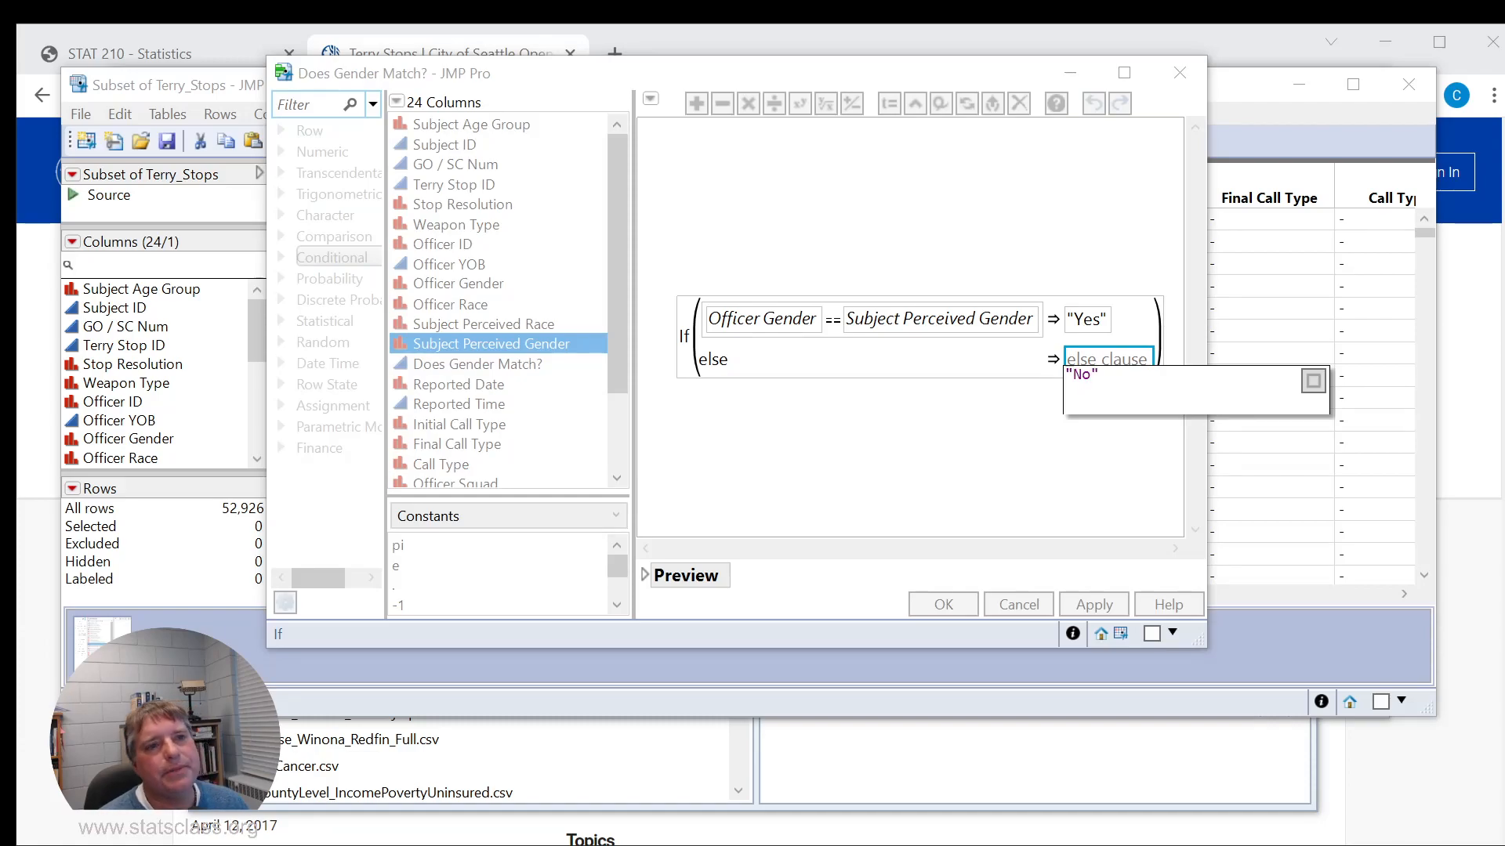
key(Return)
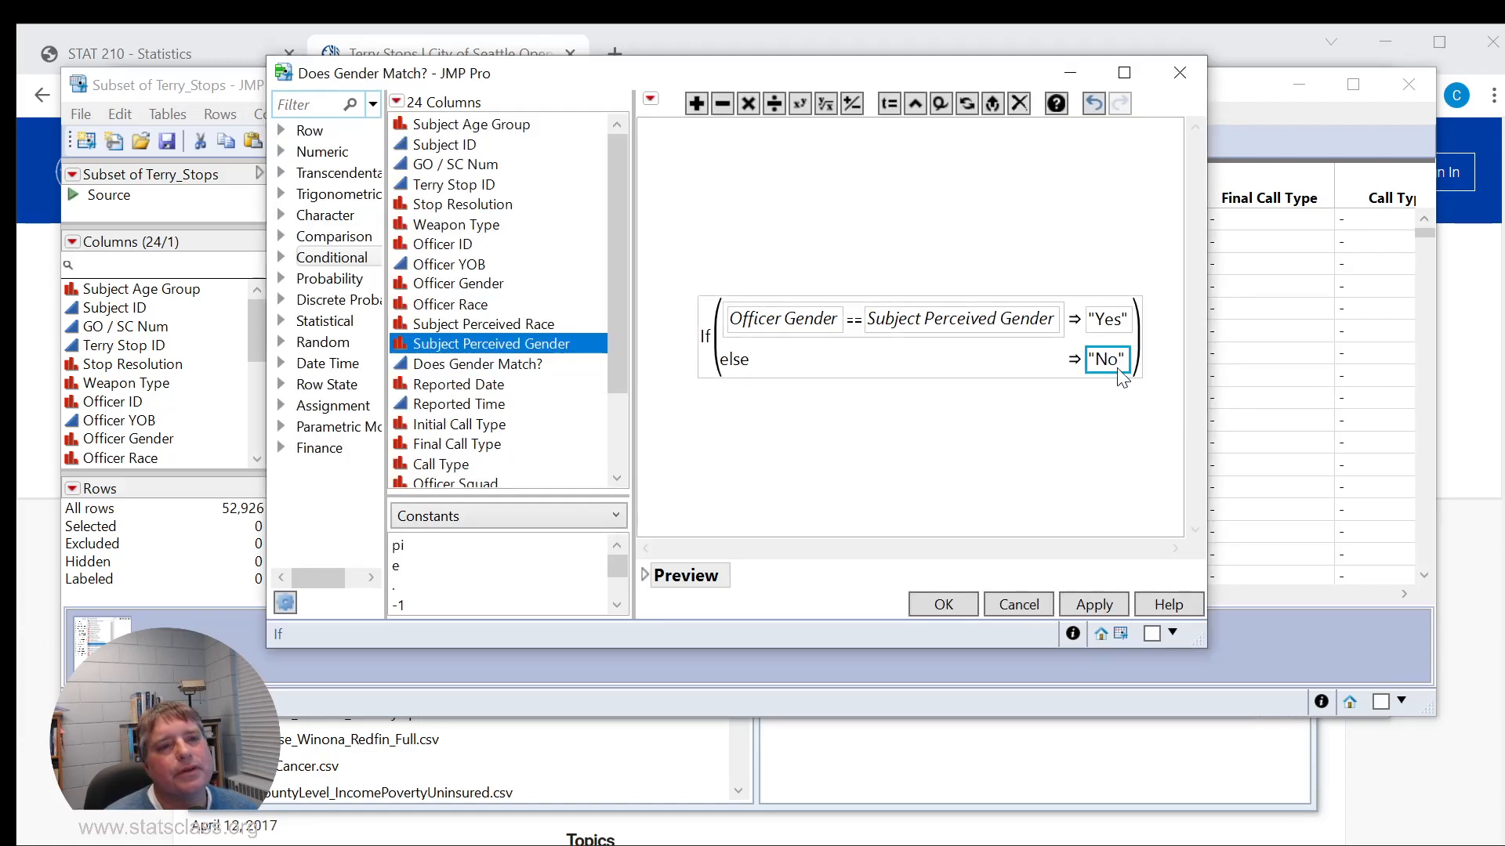
click(1097, 608)
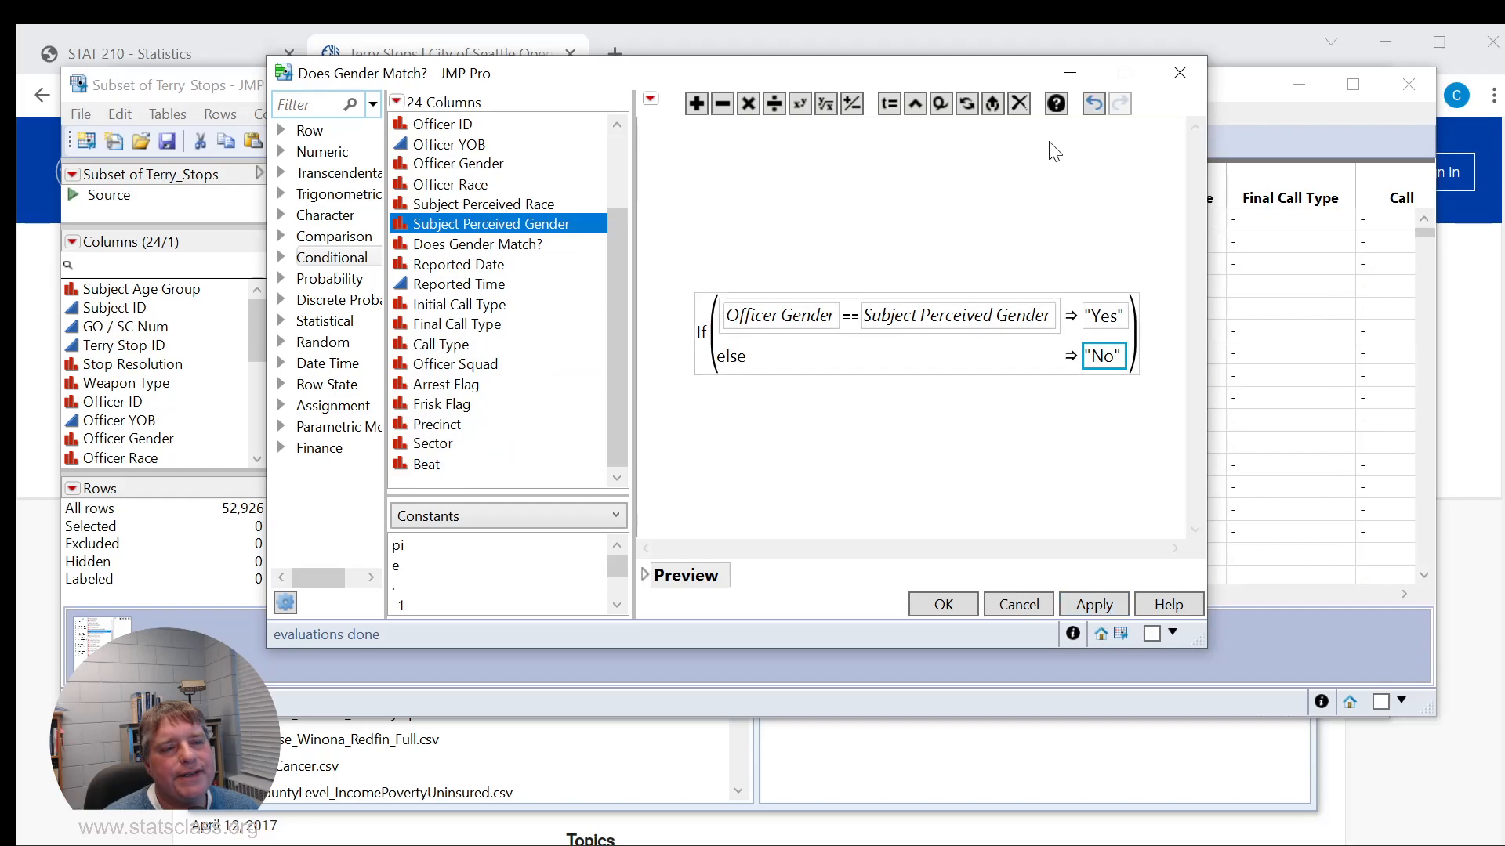
- Move the formula editor aside and check the Does Gender Match? results against the officer and perceived gender columns
drag(955, 74, 0, 141)
drag(896, 592, 722, 604)
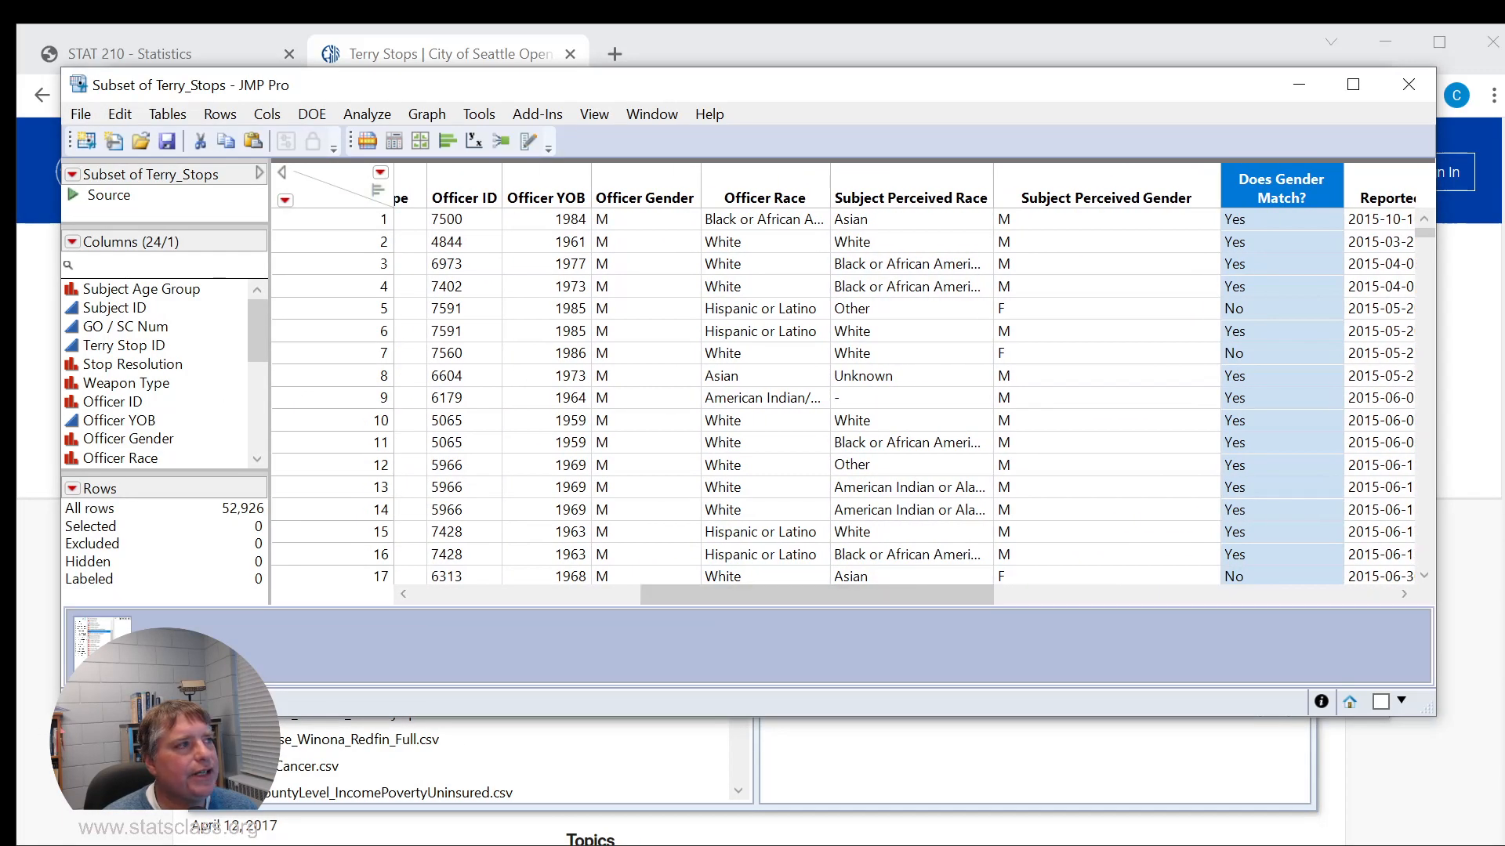
drag(17, 235, 1045, 256)
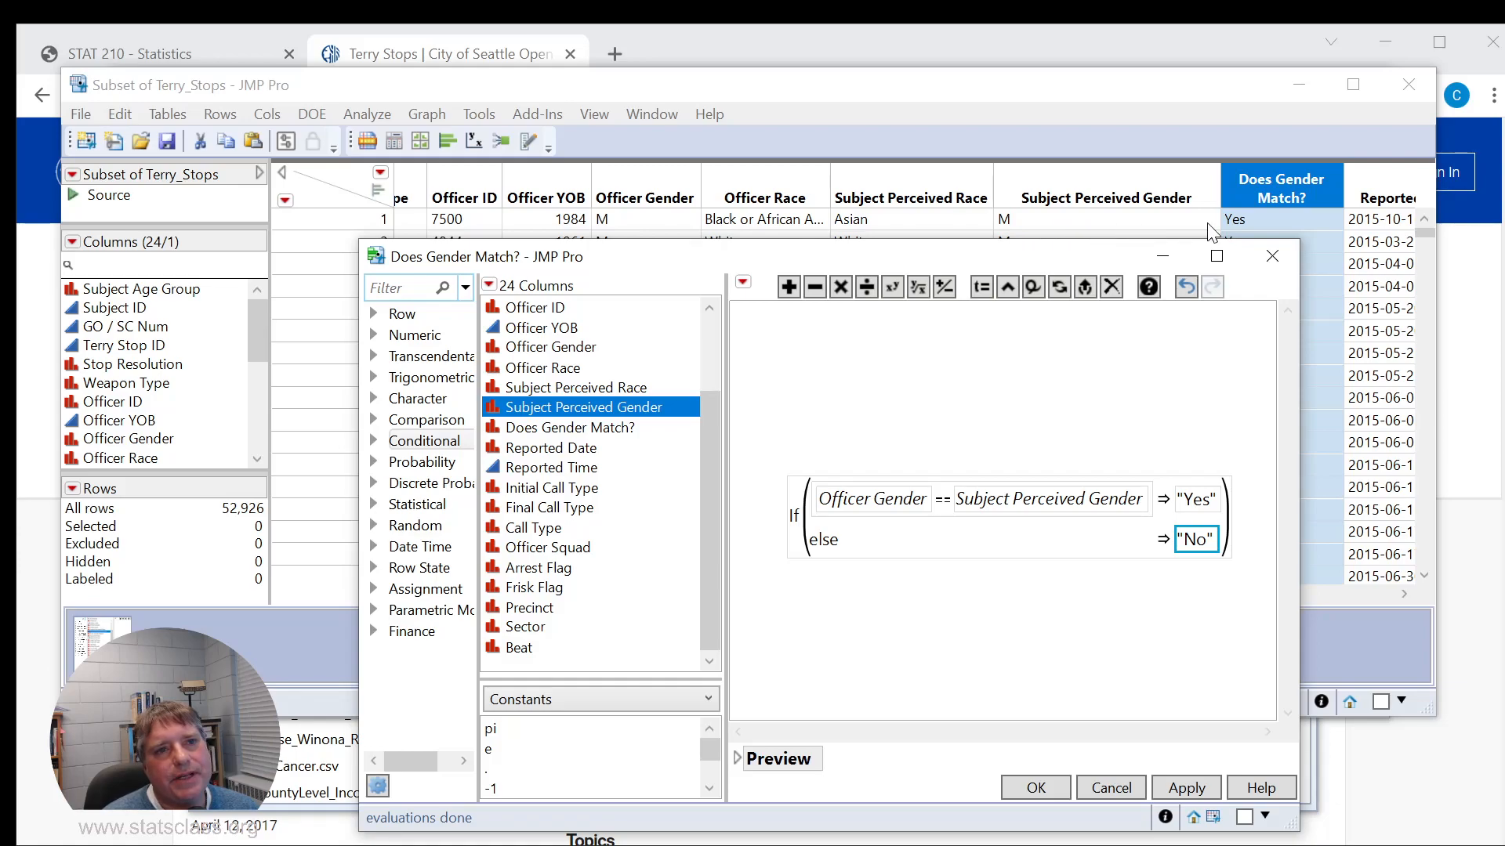
drag(1078, 261, 1069, 339)
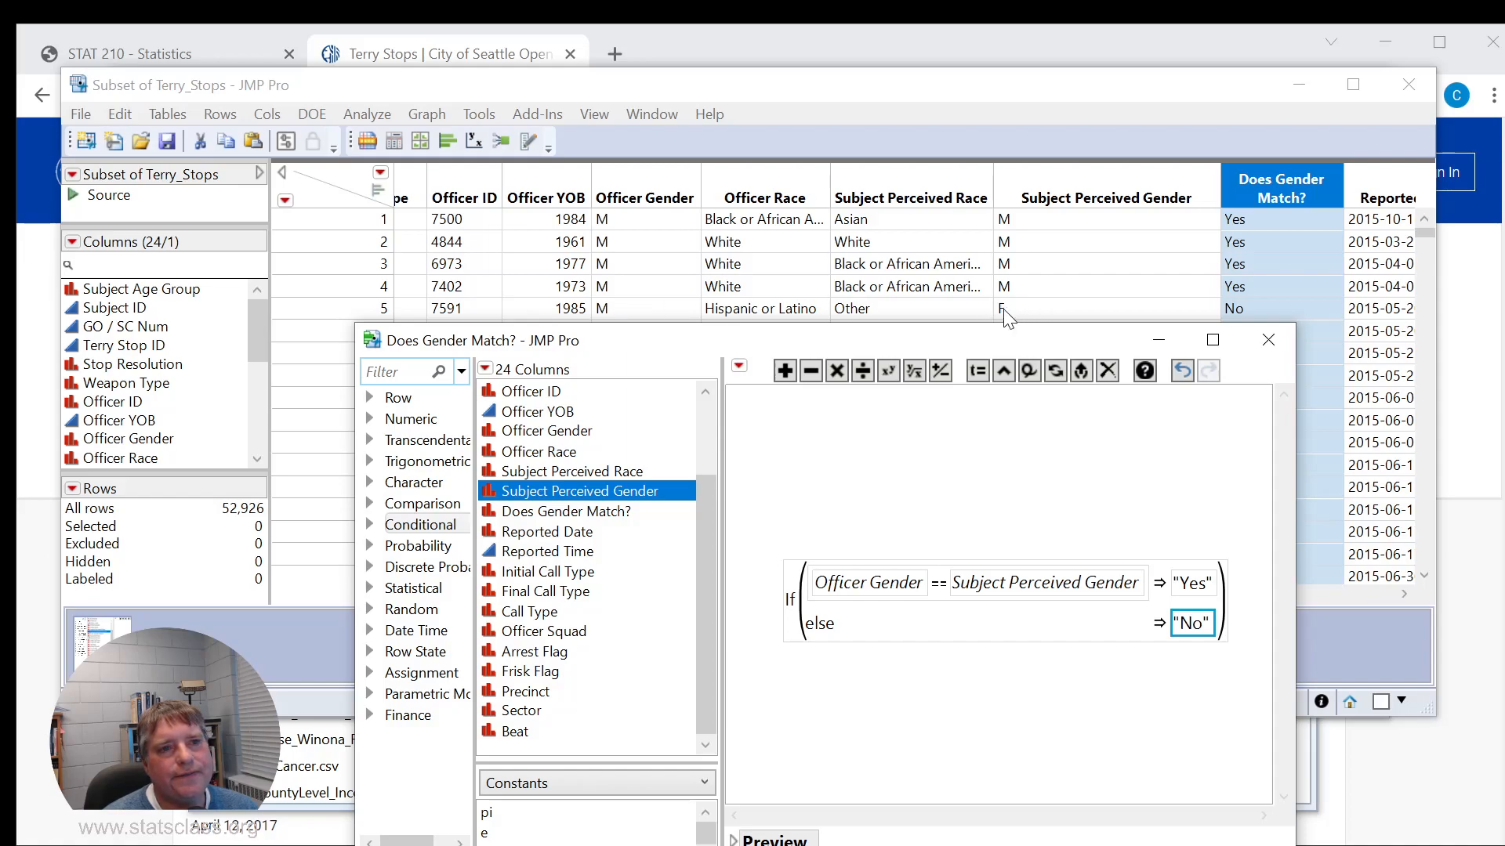
drag(1075, 337, 850, 127)
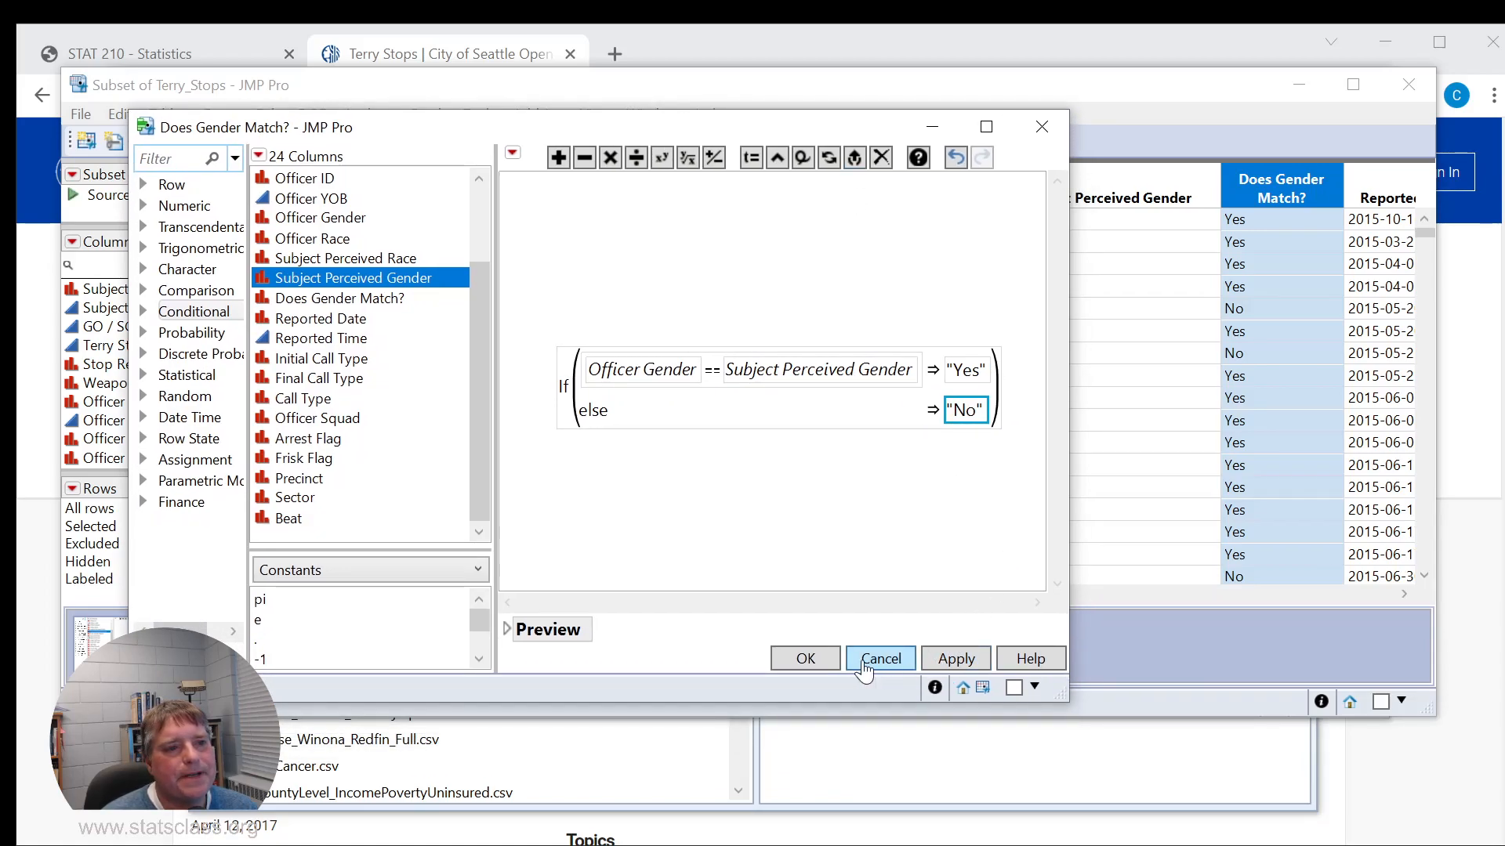
- Accept the Does Gender Match? formula, close its editor, and examine the Frisk Flag and Arrest Flag columns in the data table
click(825, 664)
drag(861, 675, 1121, 735)
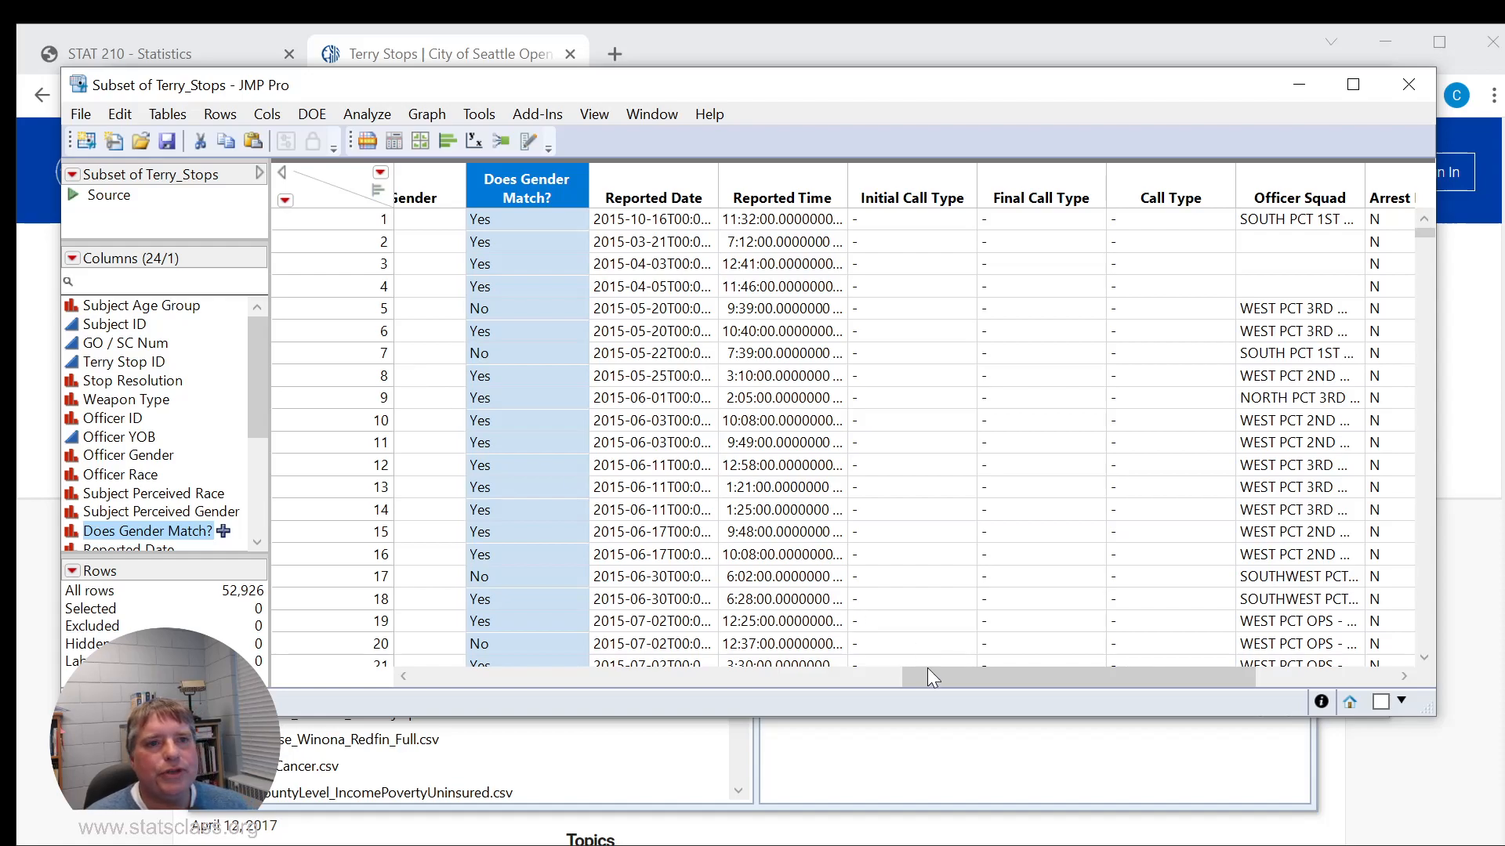
drag(1073, 679, 1177, 683)
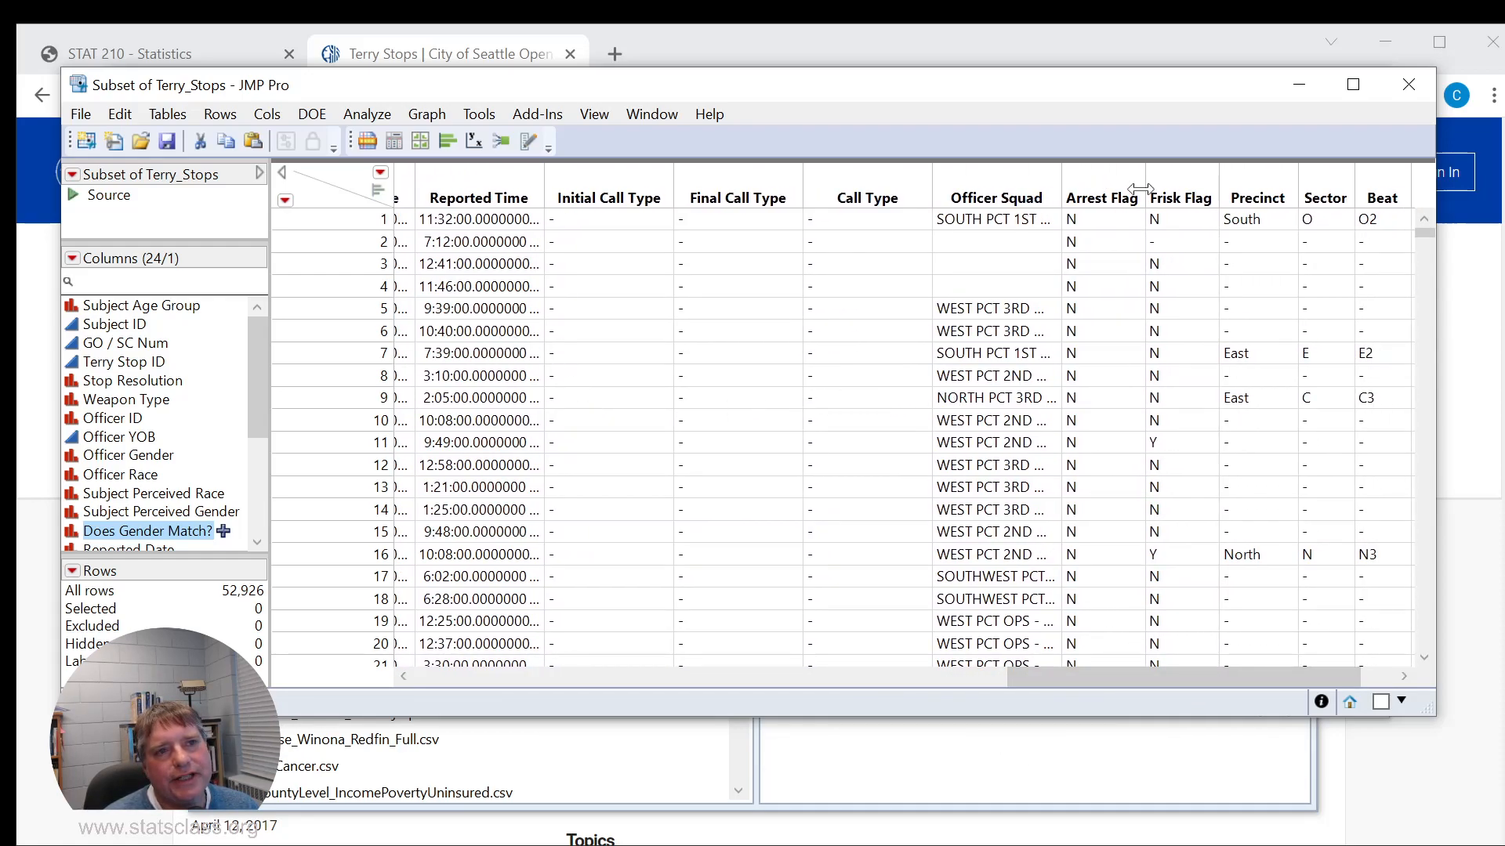
click(1188, 187)
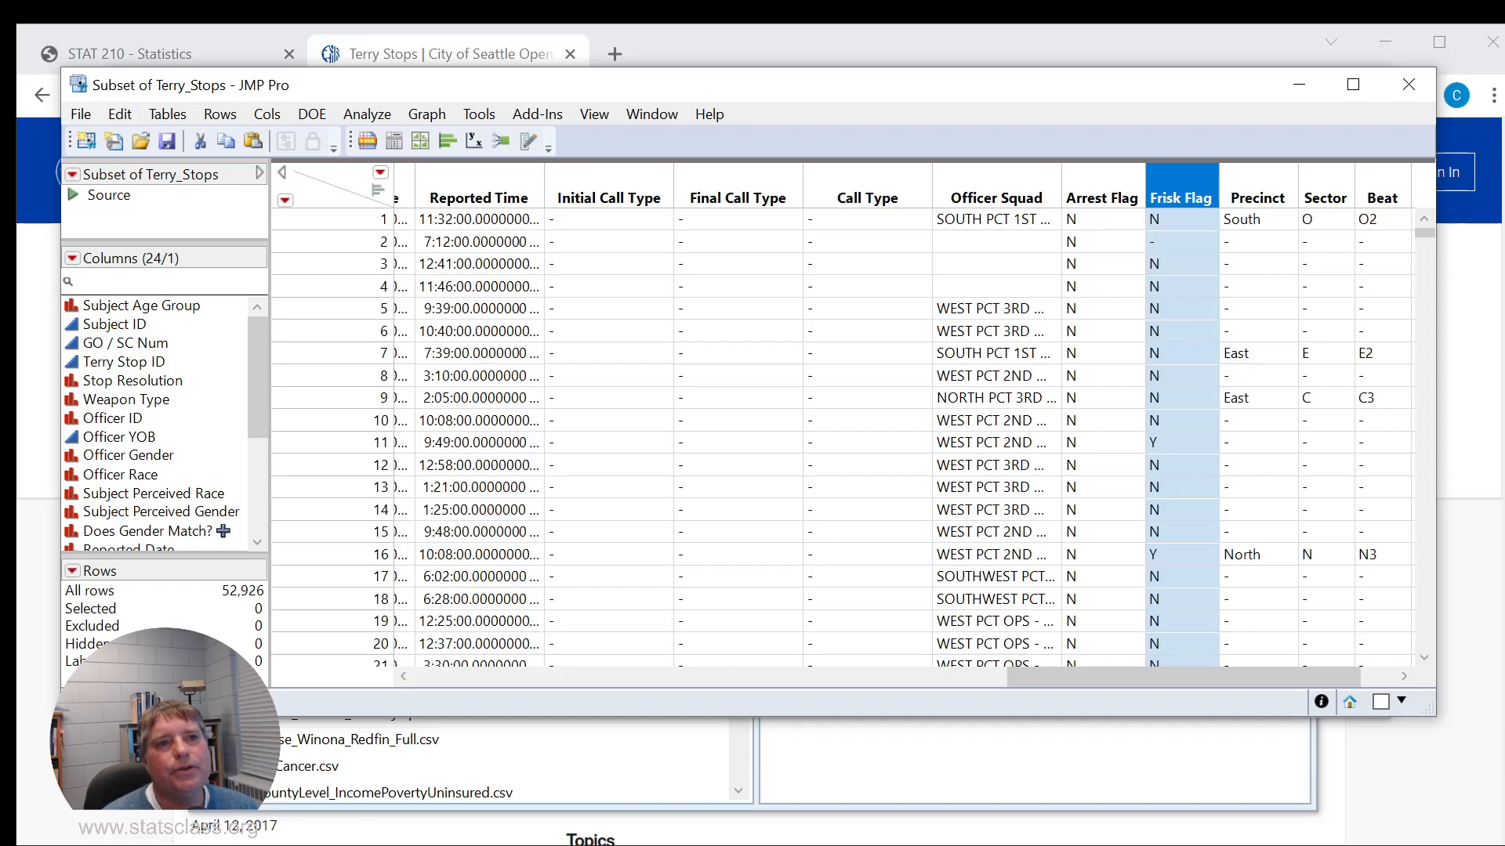
click(1106, 184)
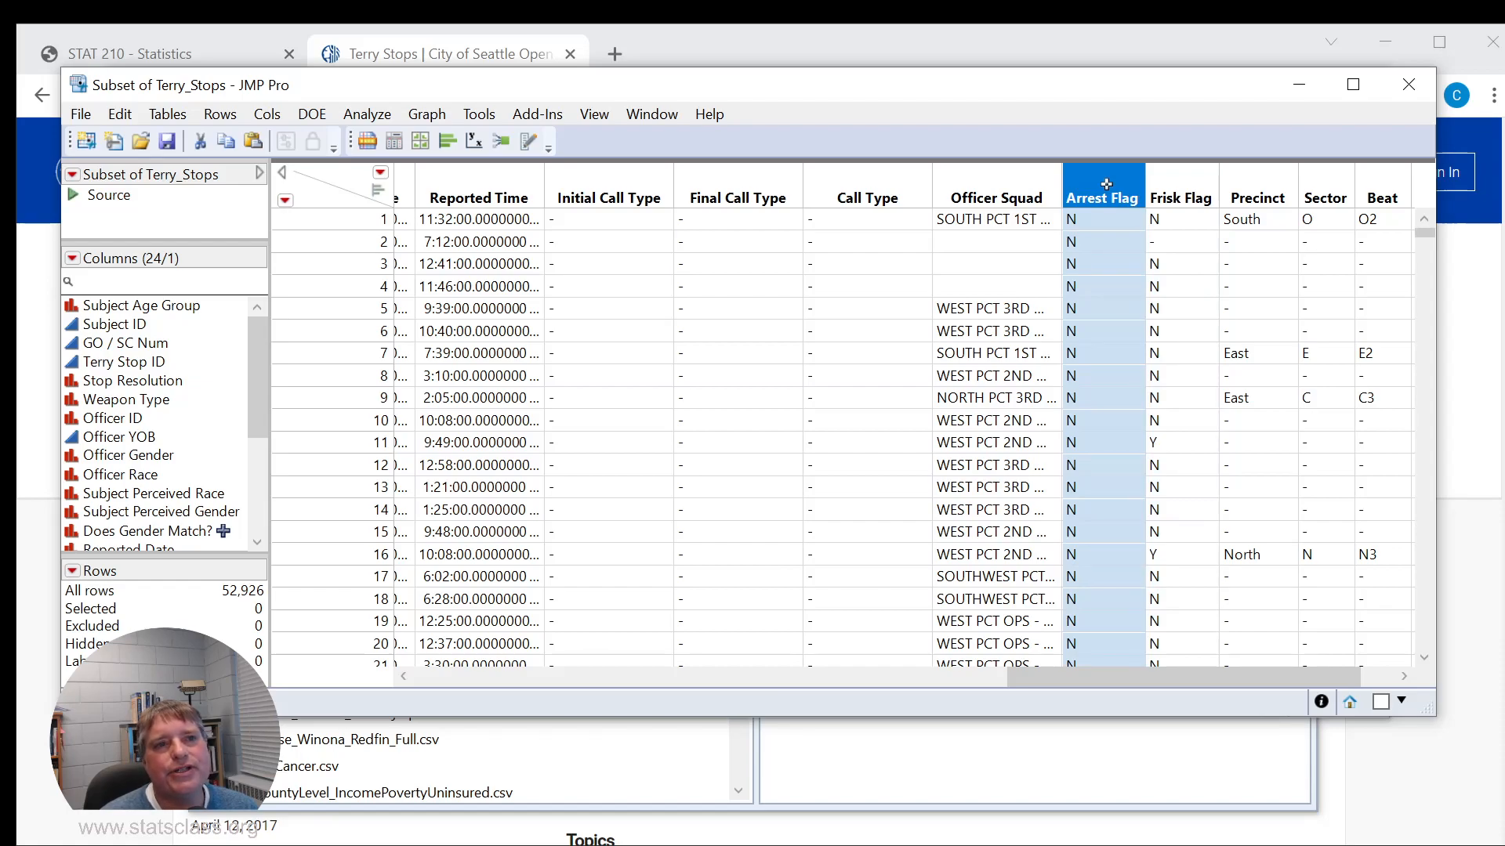
click(1199, 188)
click(1094, 194)
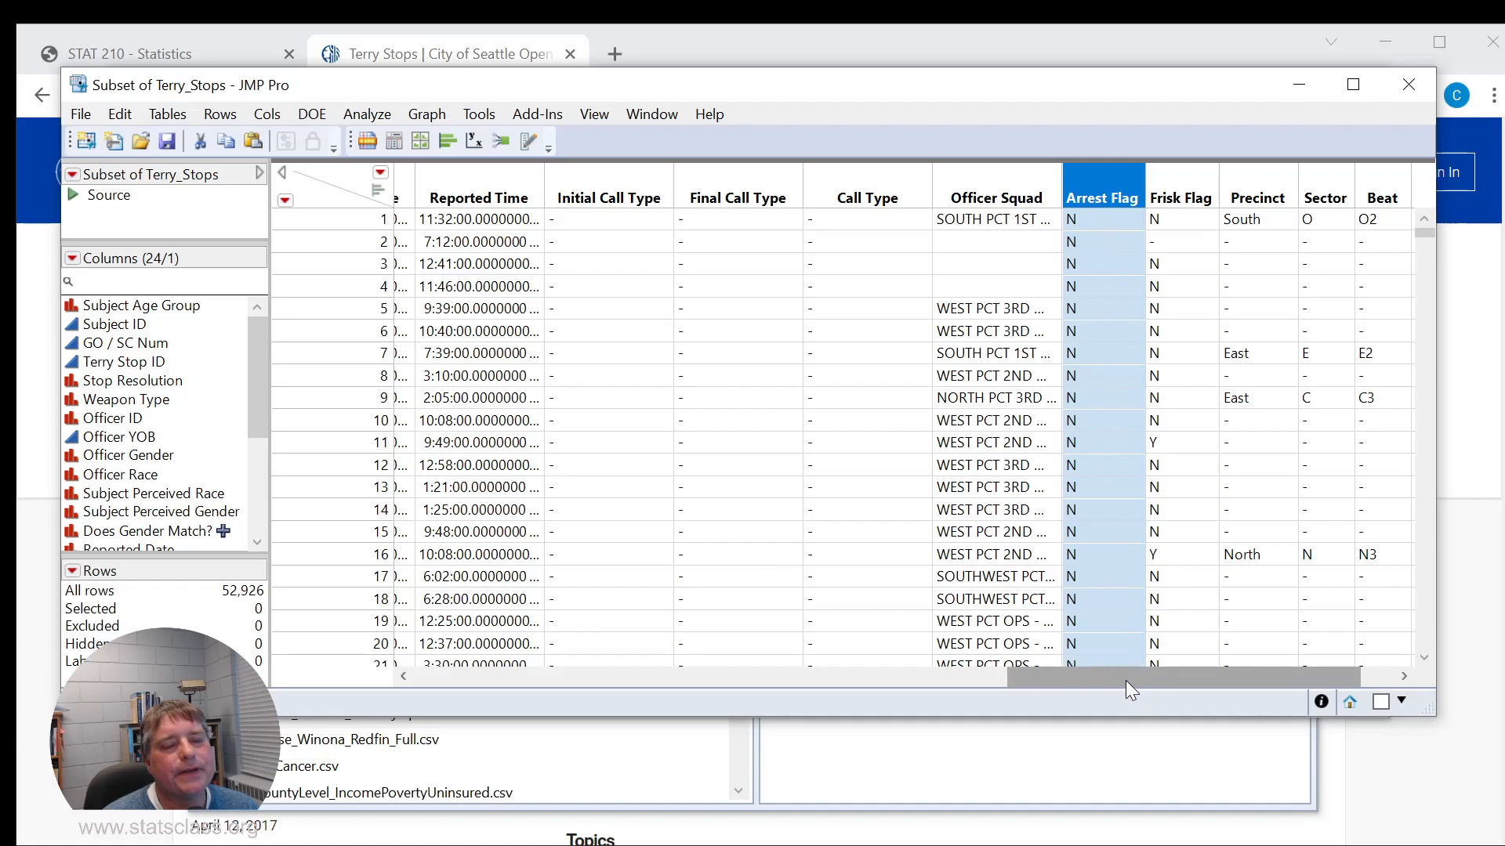
- Run a Fit Y by X analysis with Frisk Flag as the Y response and Does Gender Match? as the X factor
click(368, 116)
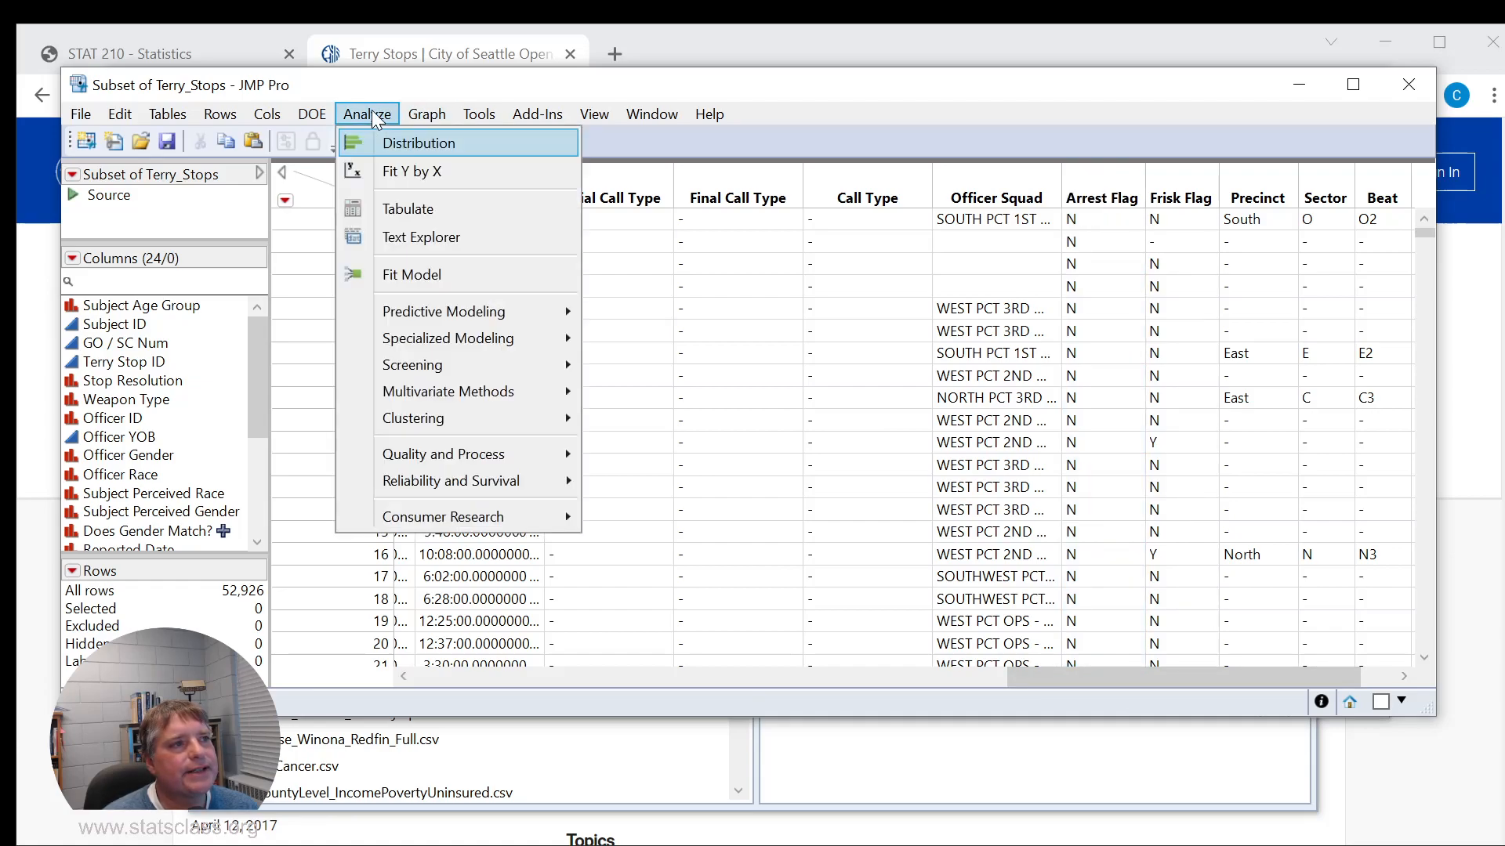
click(400, 172)
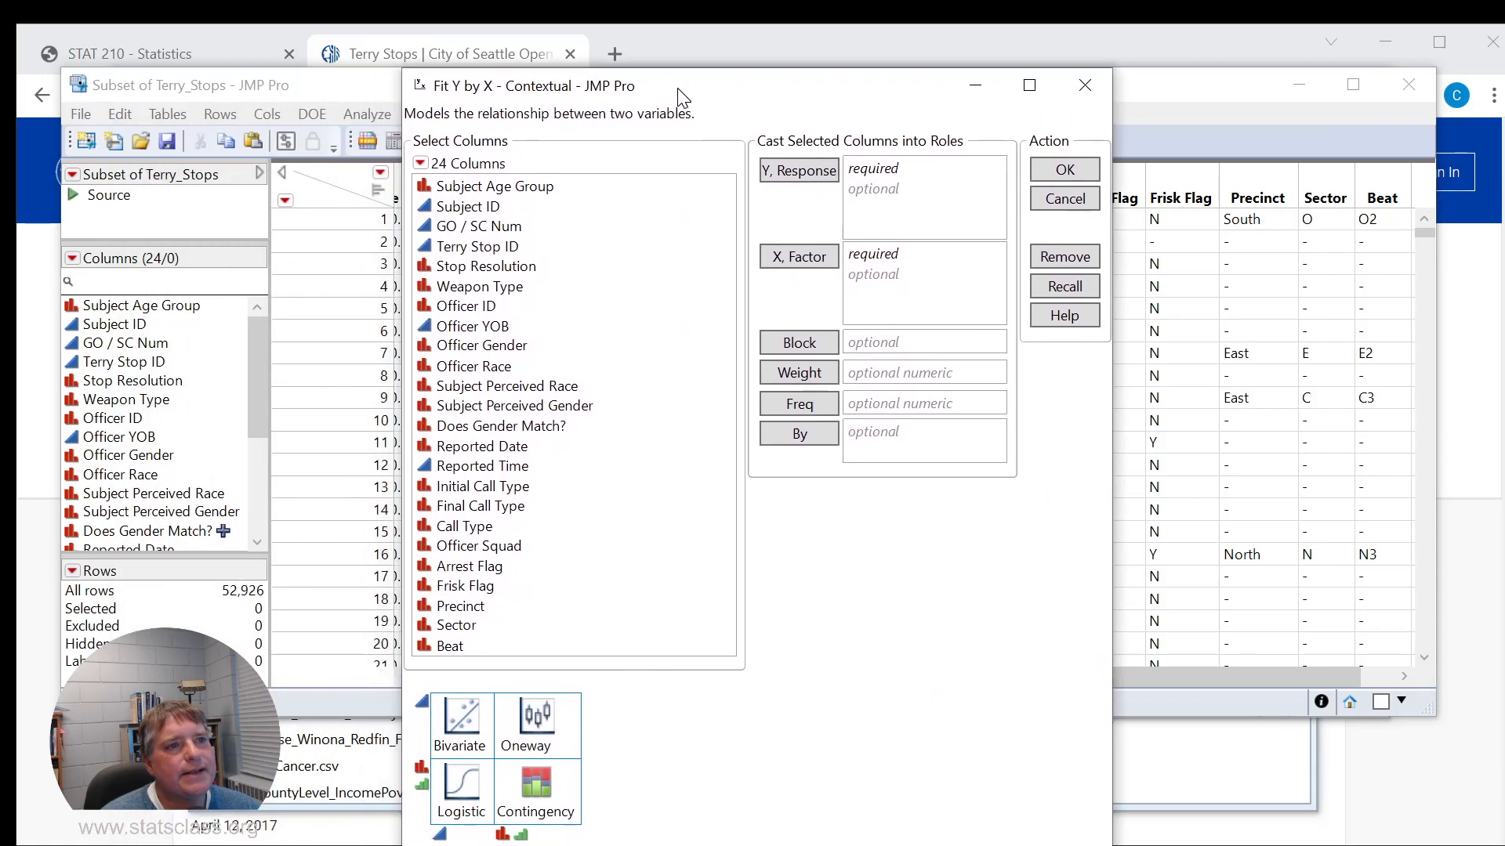
click(498, 587)
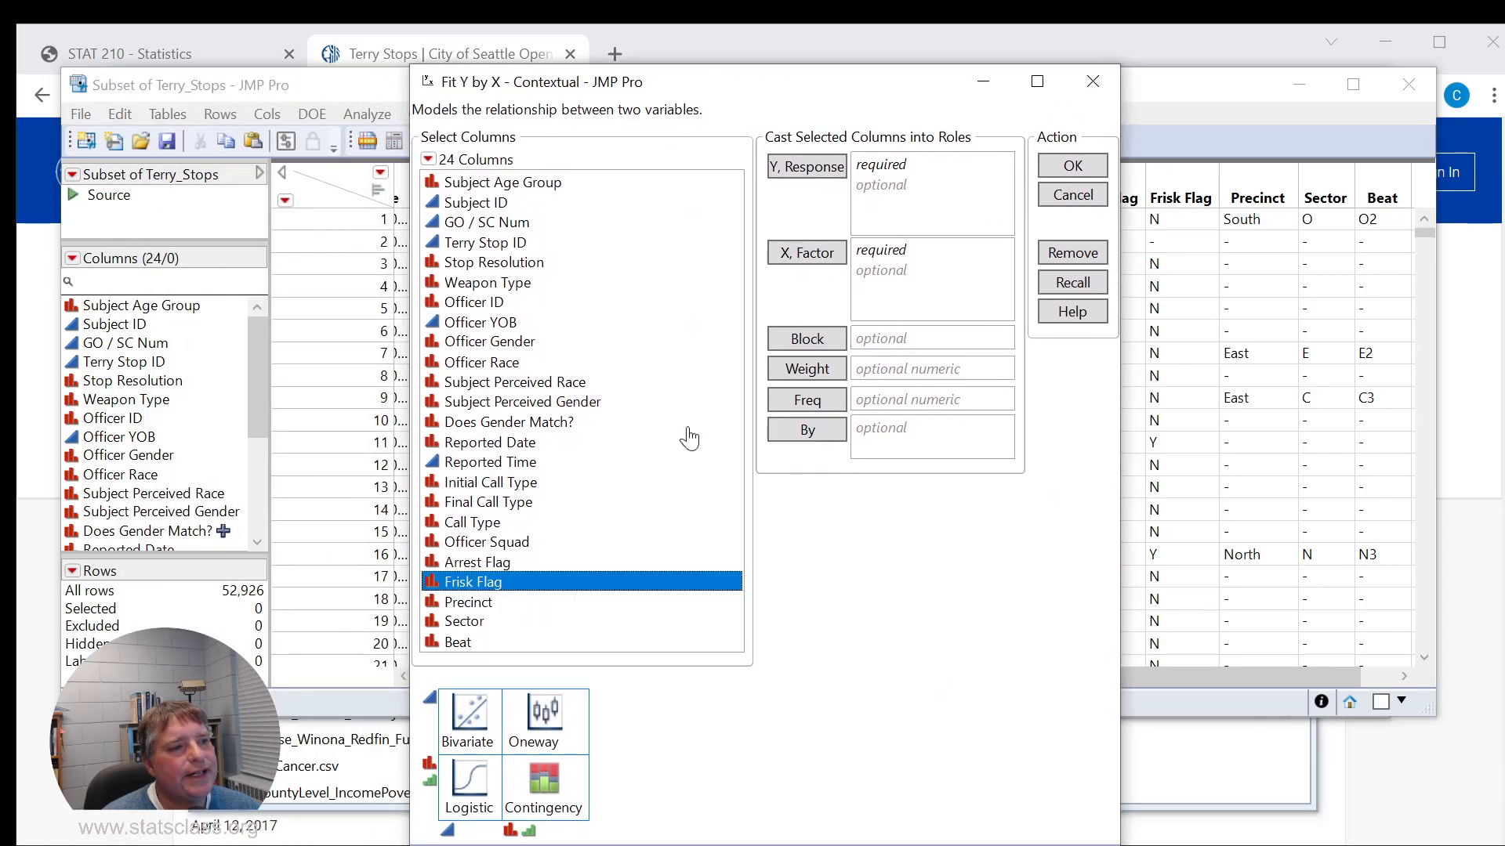
click(806, 167)
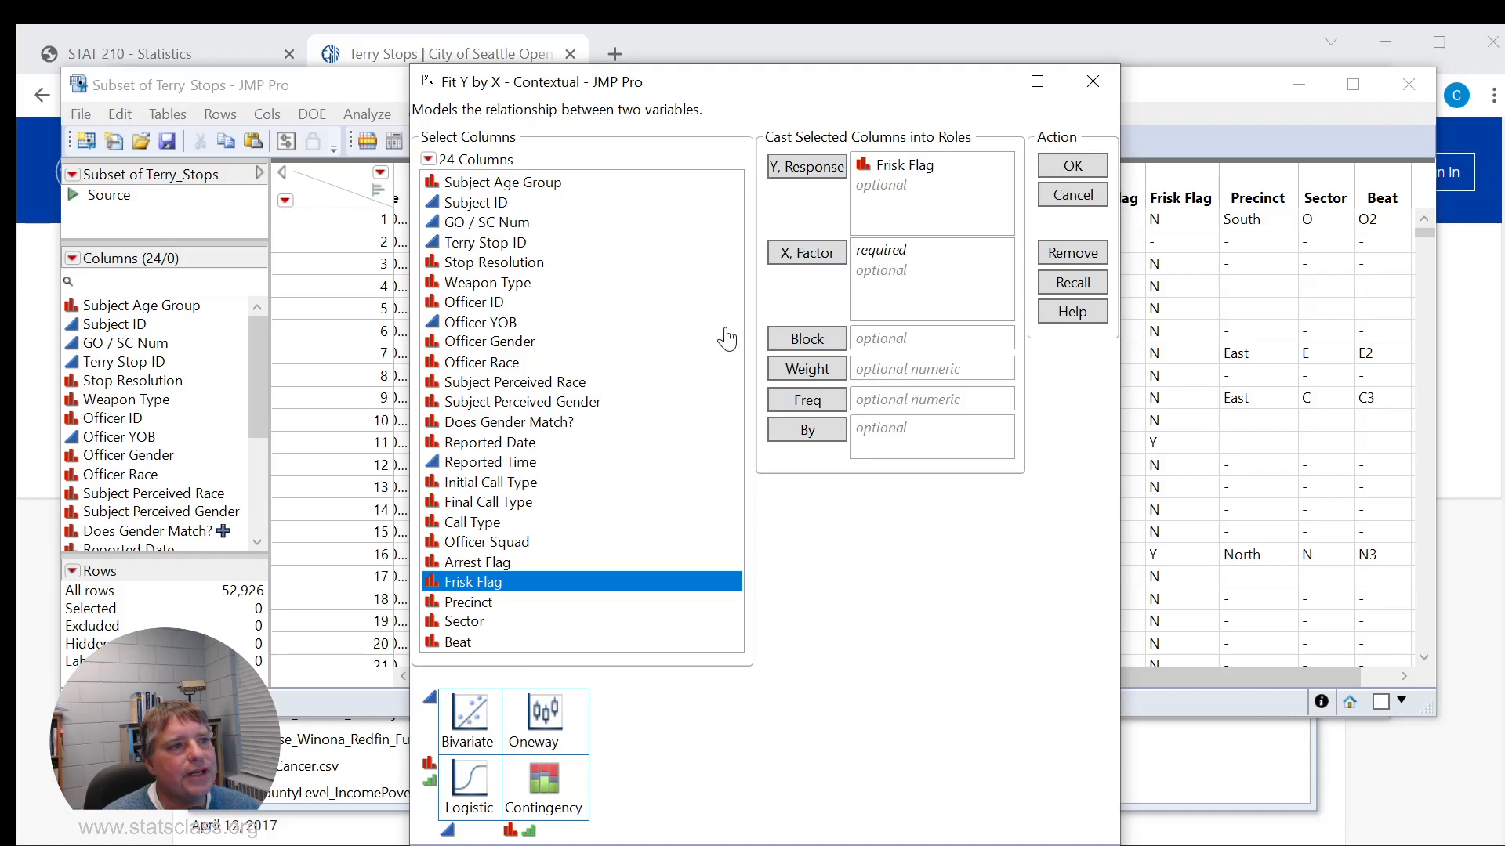
click(485, 423)
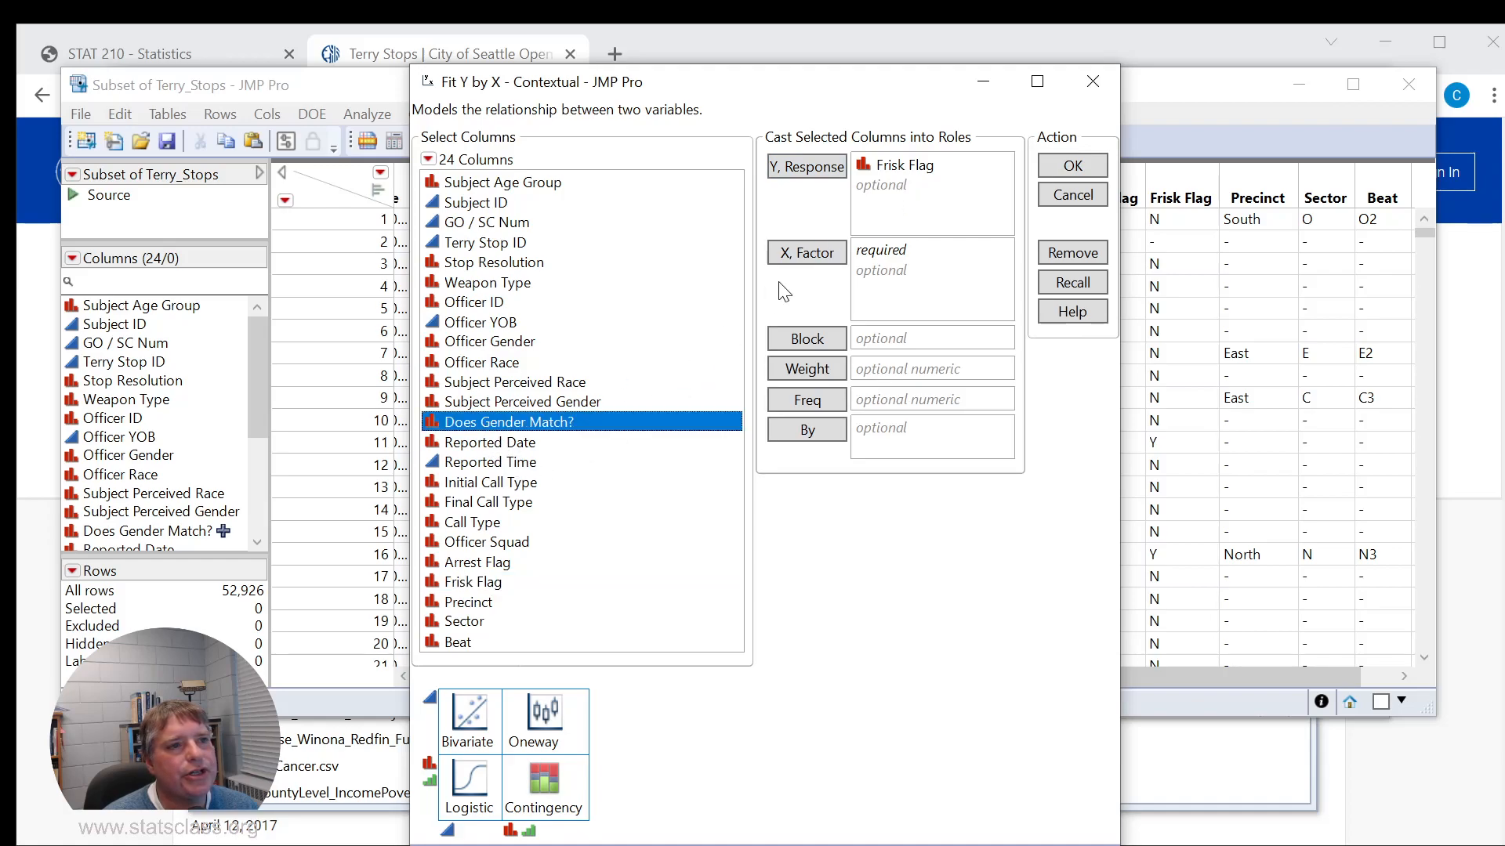
click(808, 253)
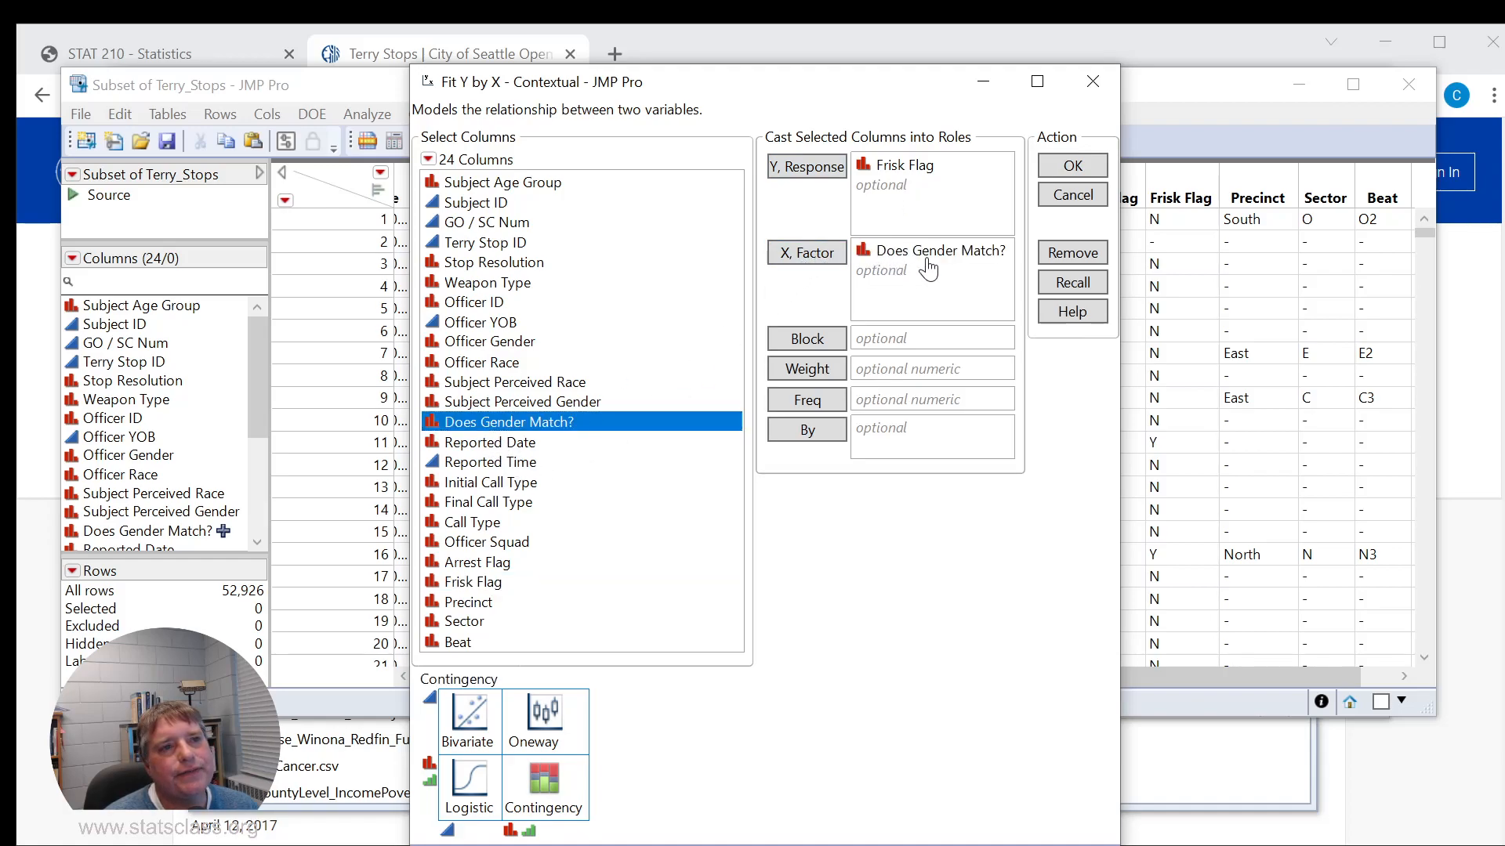
click(1092, 171)
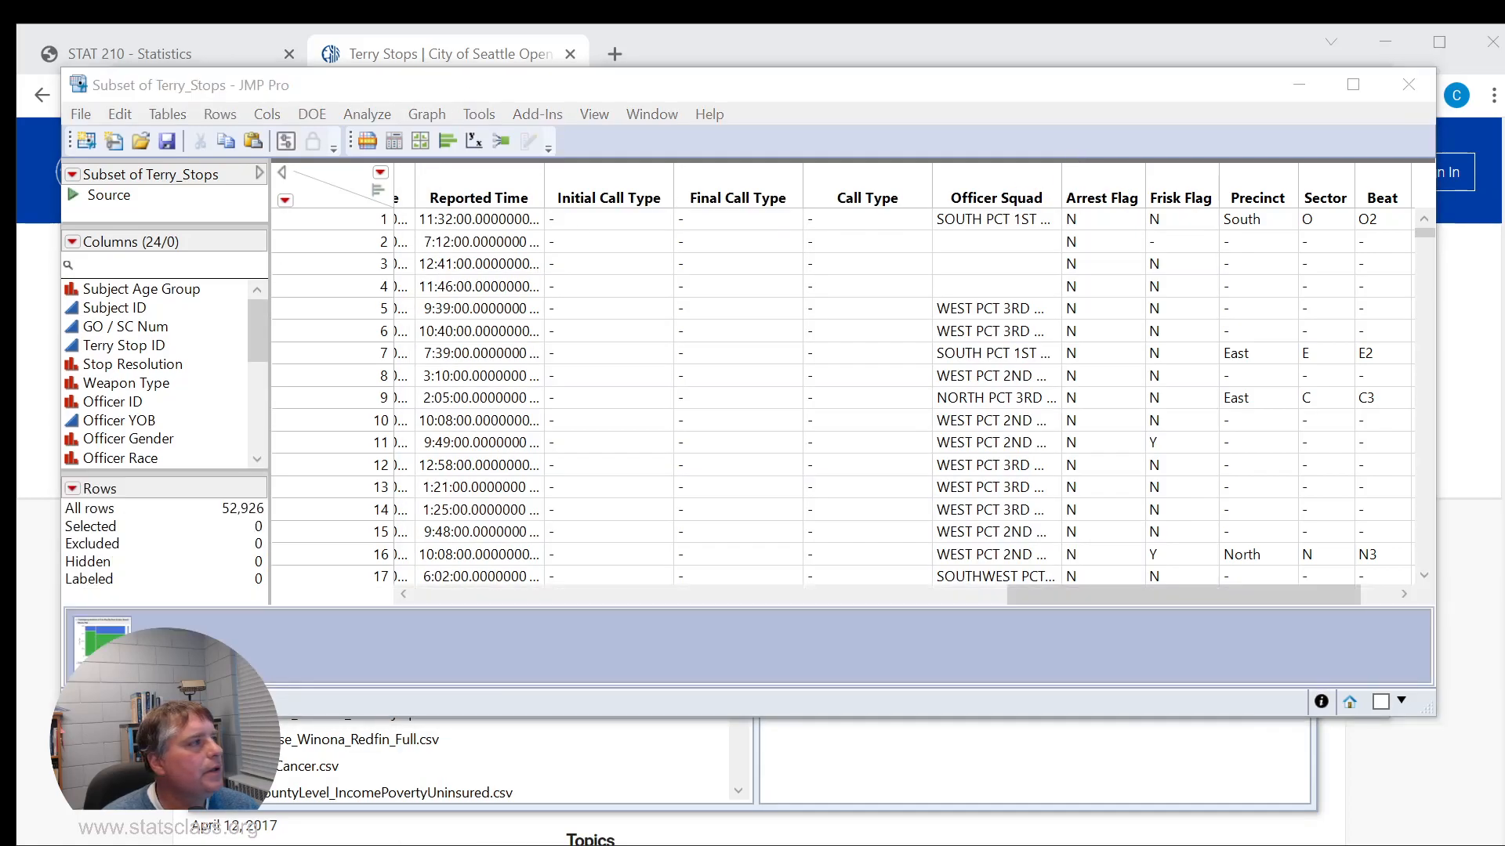
- Reposition and widen the report window, and reduce the contingency table to counts and row percentages
drag(703, 155, 755, 84)
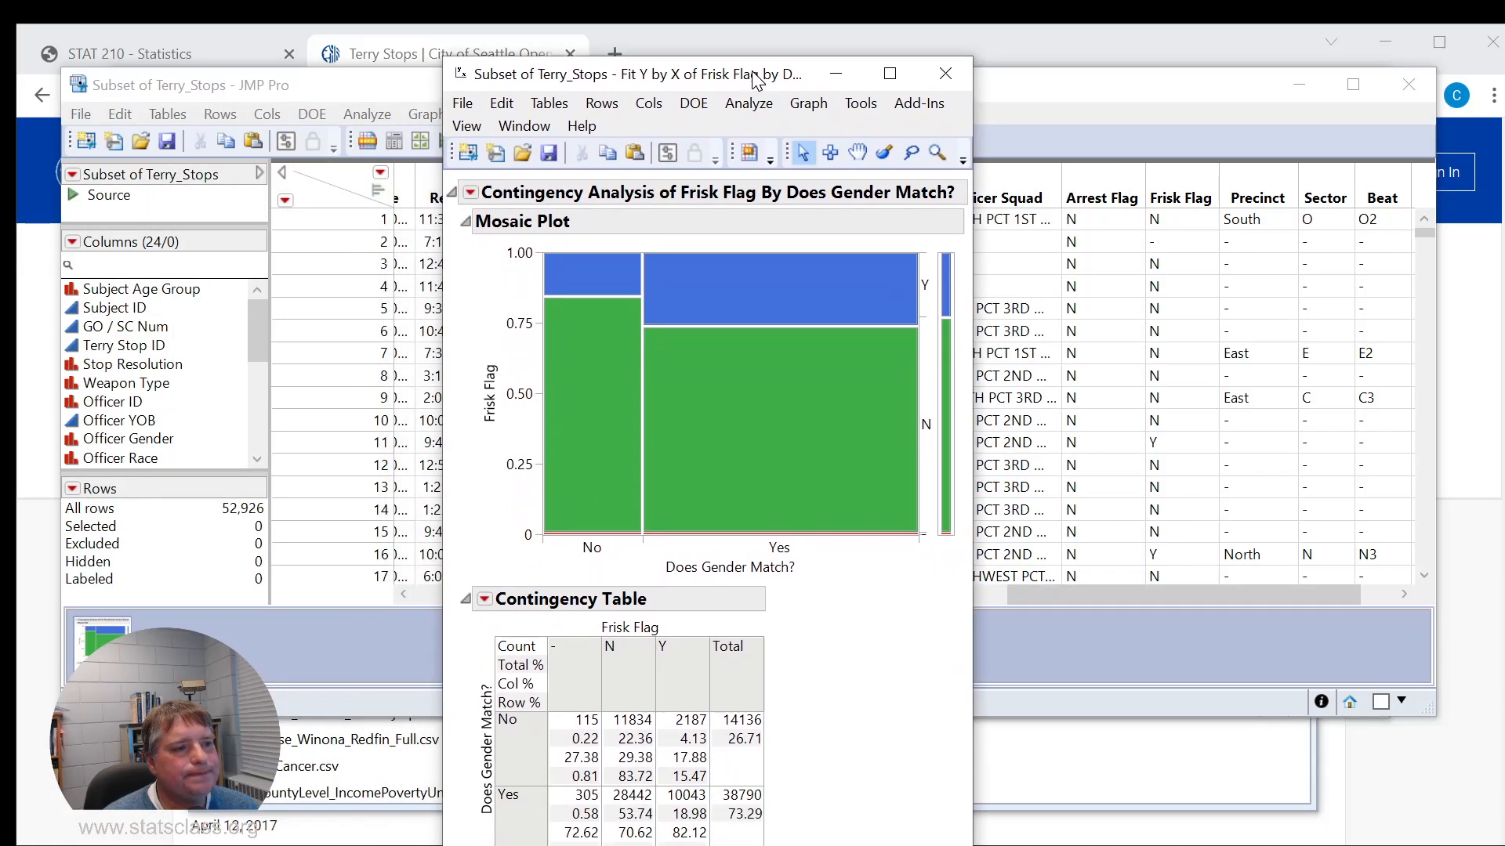
drag(972, 172, 1372, 173)
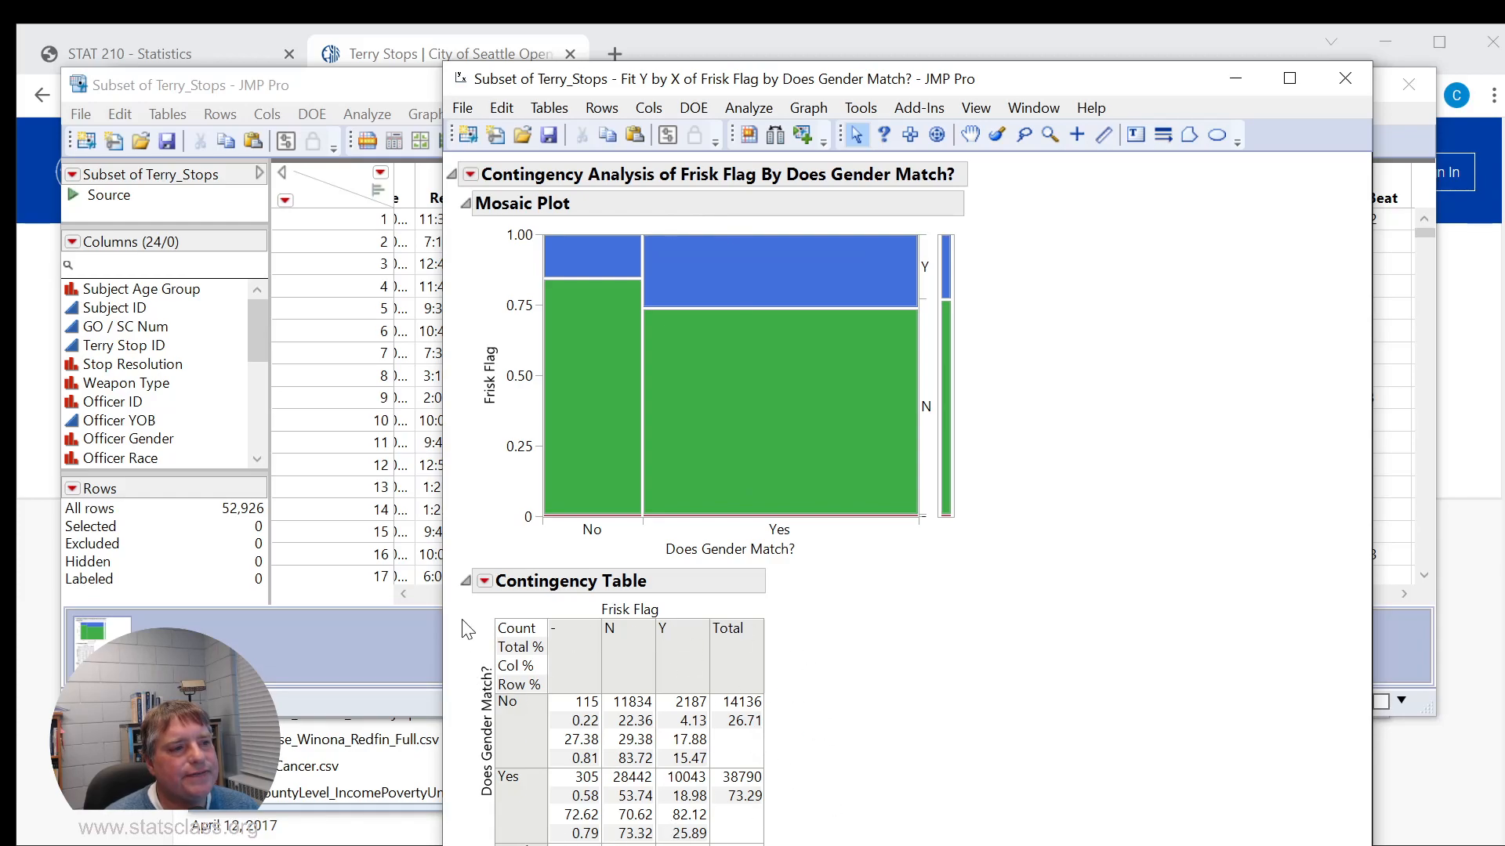
click(484, 581)
click(484, 581)
click(534, 657)
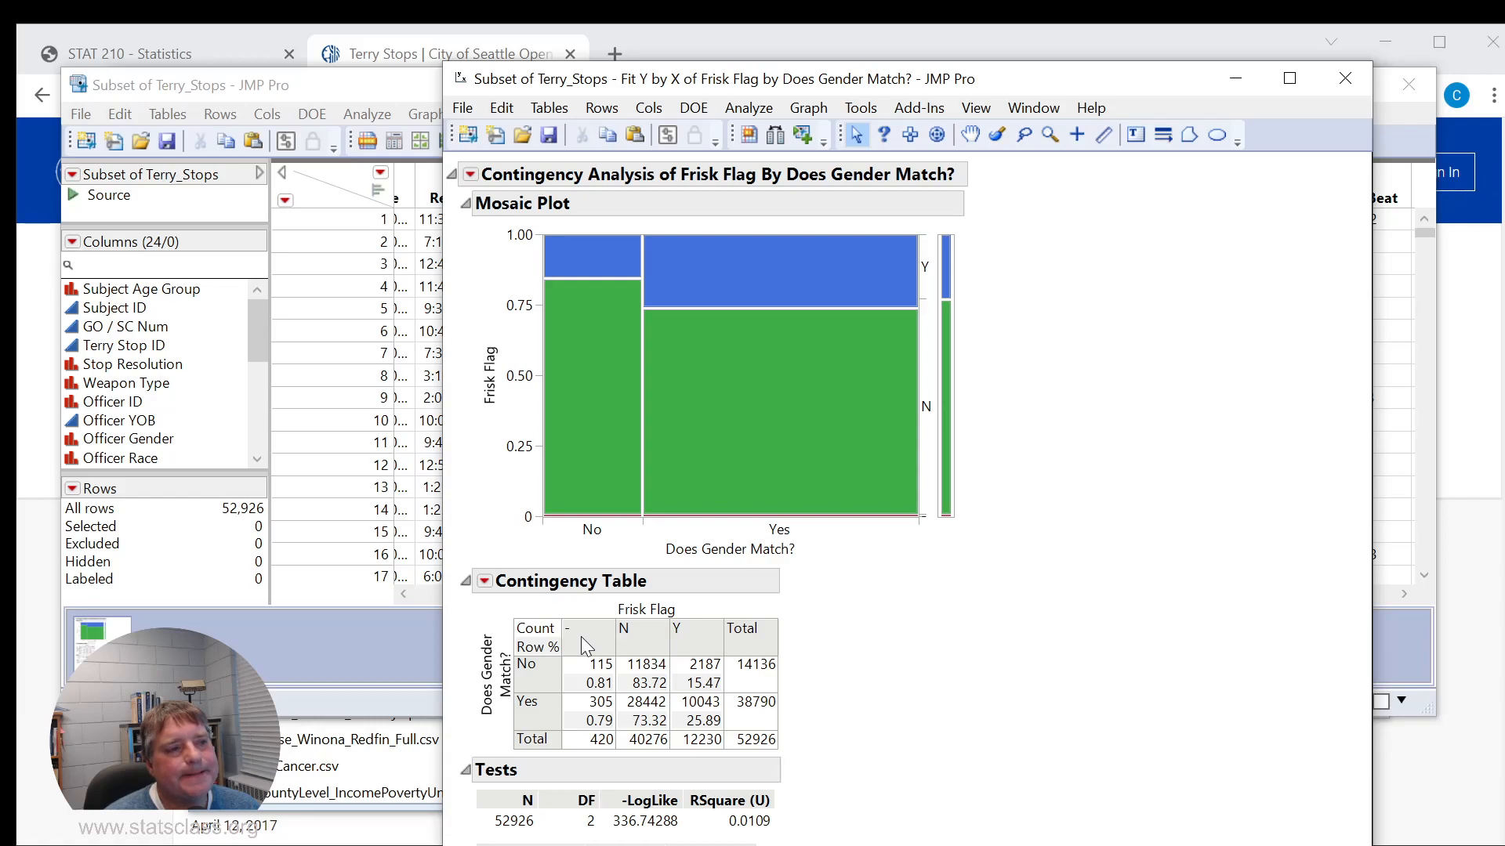
- Add a local data filter on Frisk Flag to the contingency report and keep only the N and Y categories
click(470, 175)
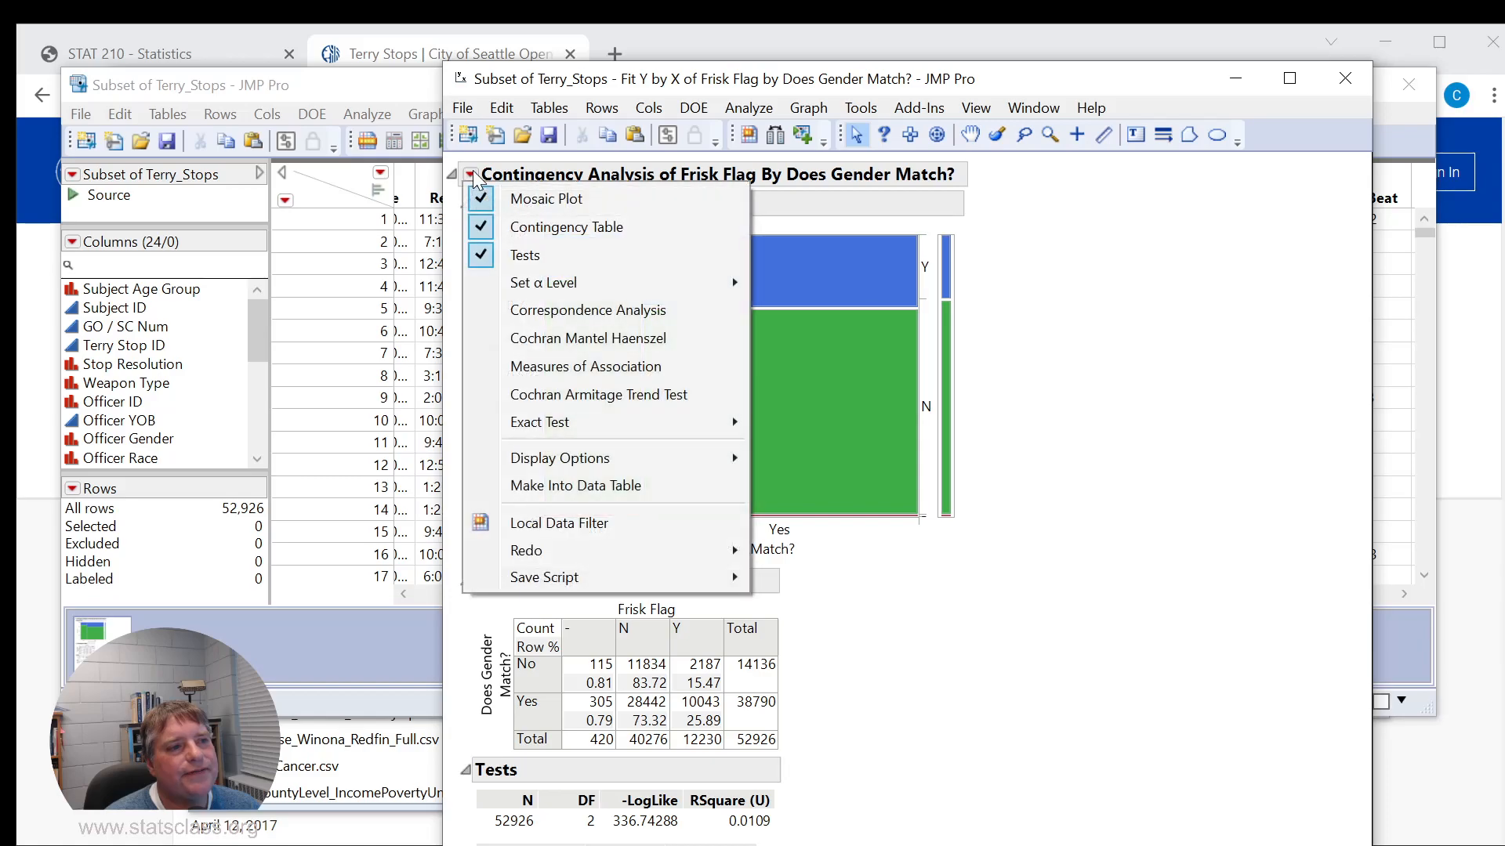
click(594, 524)
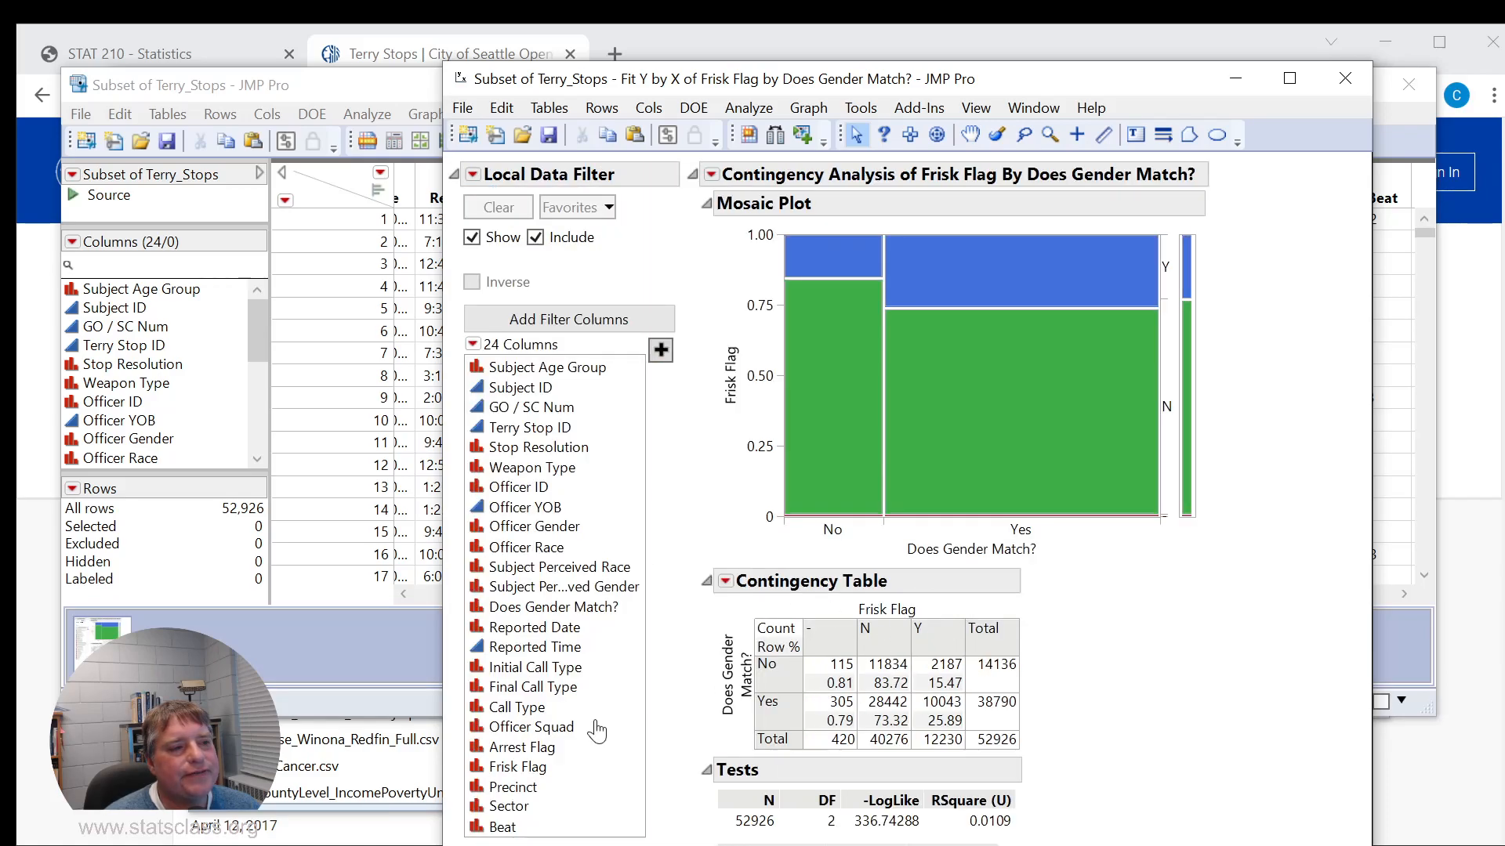
click(534, 766)
click(660, 352)
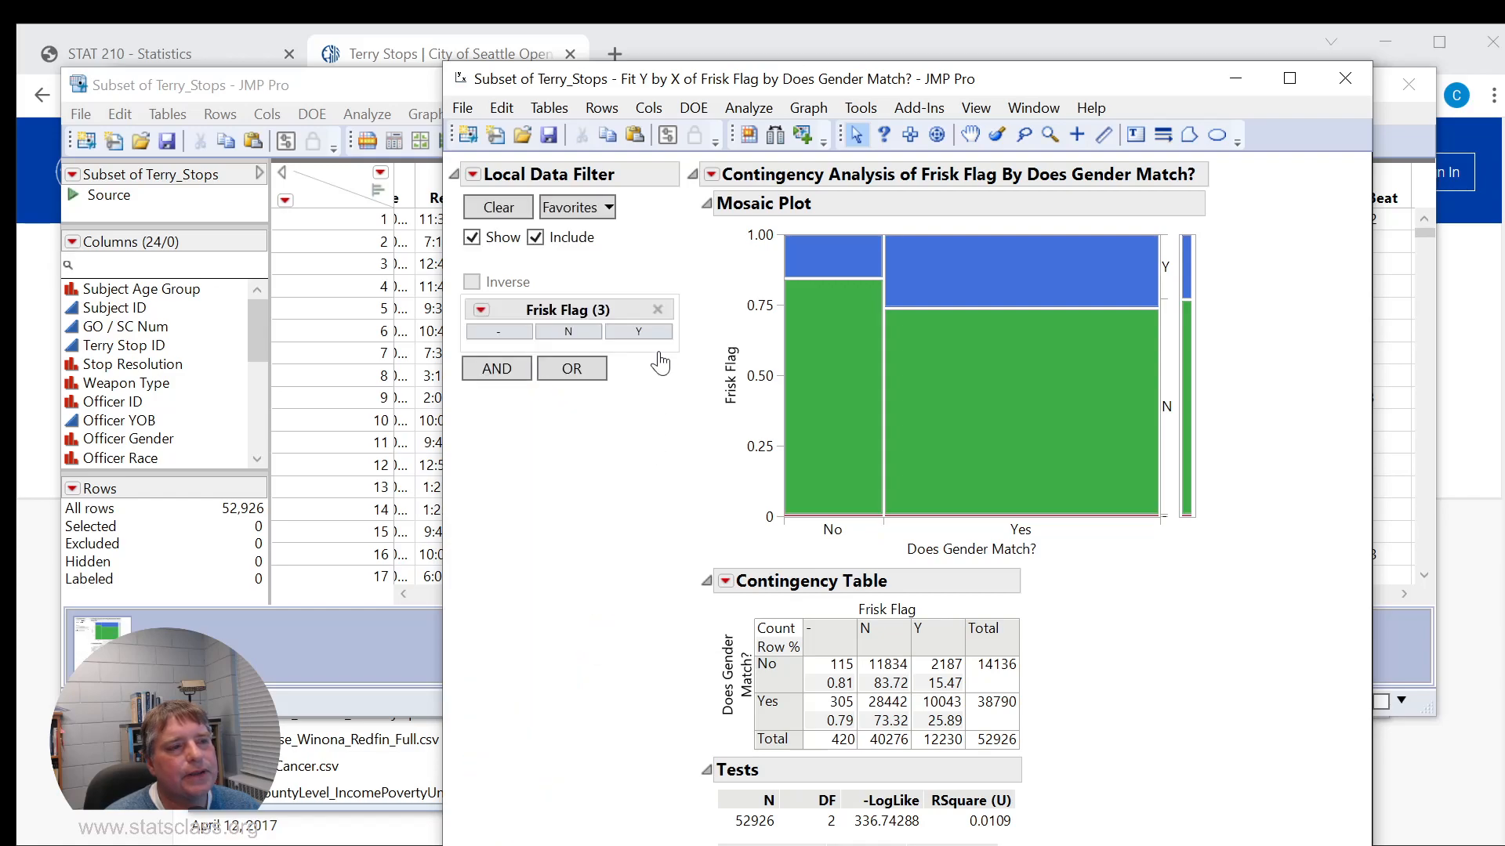
click(570, 332)
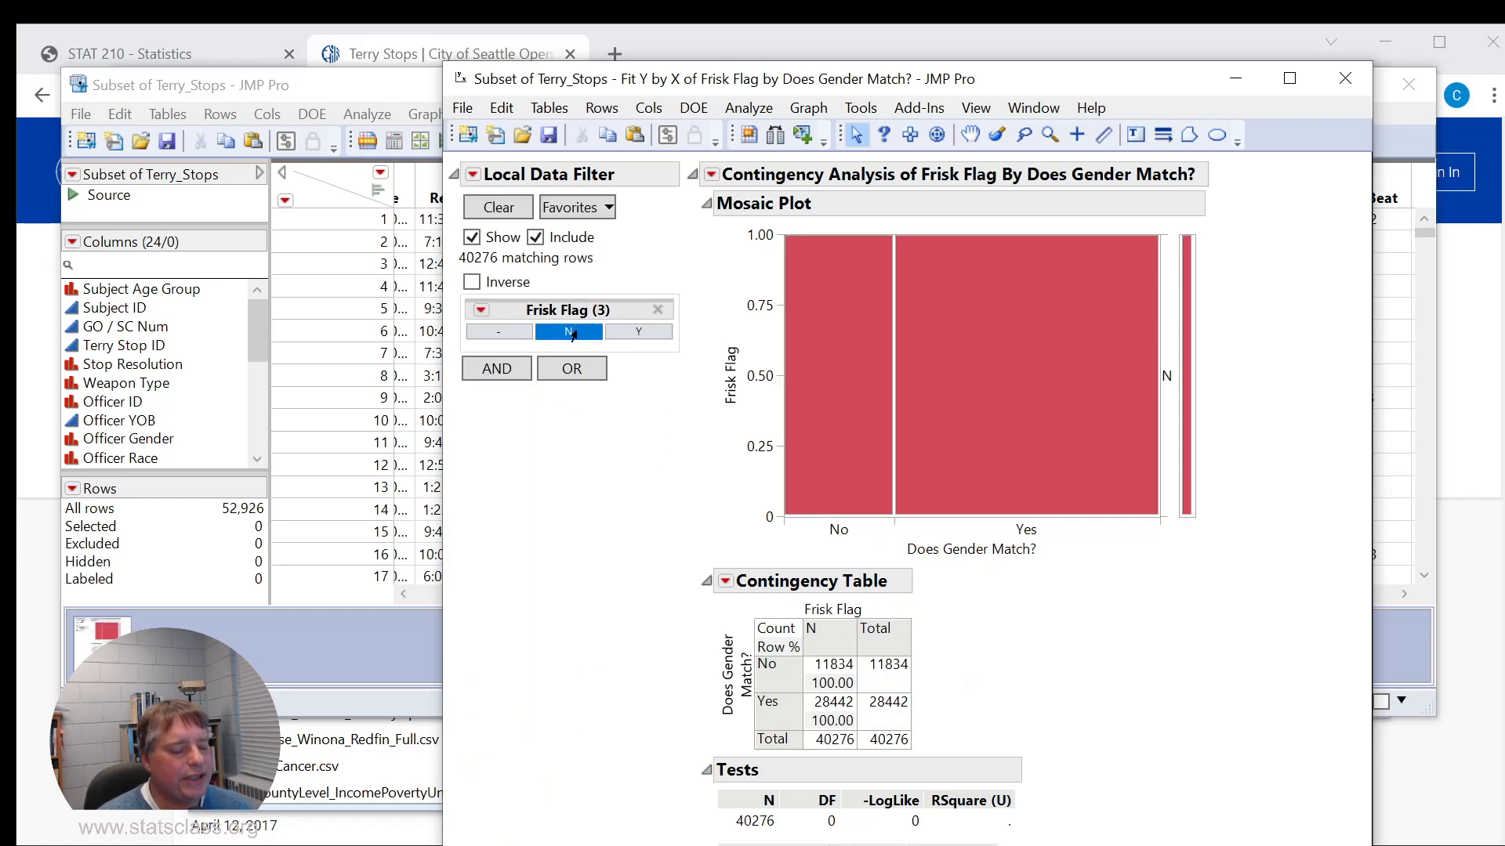
ctrl+click(651, 335)
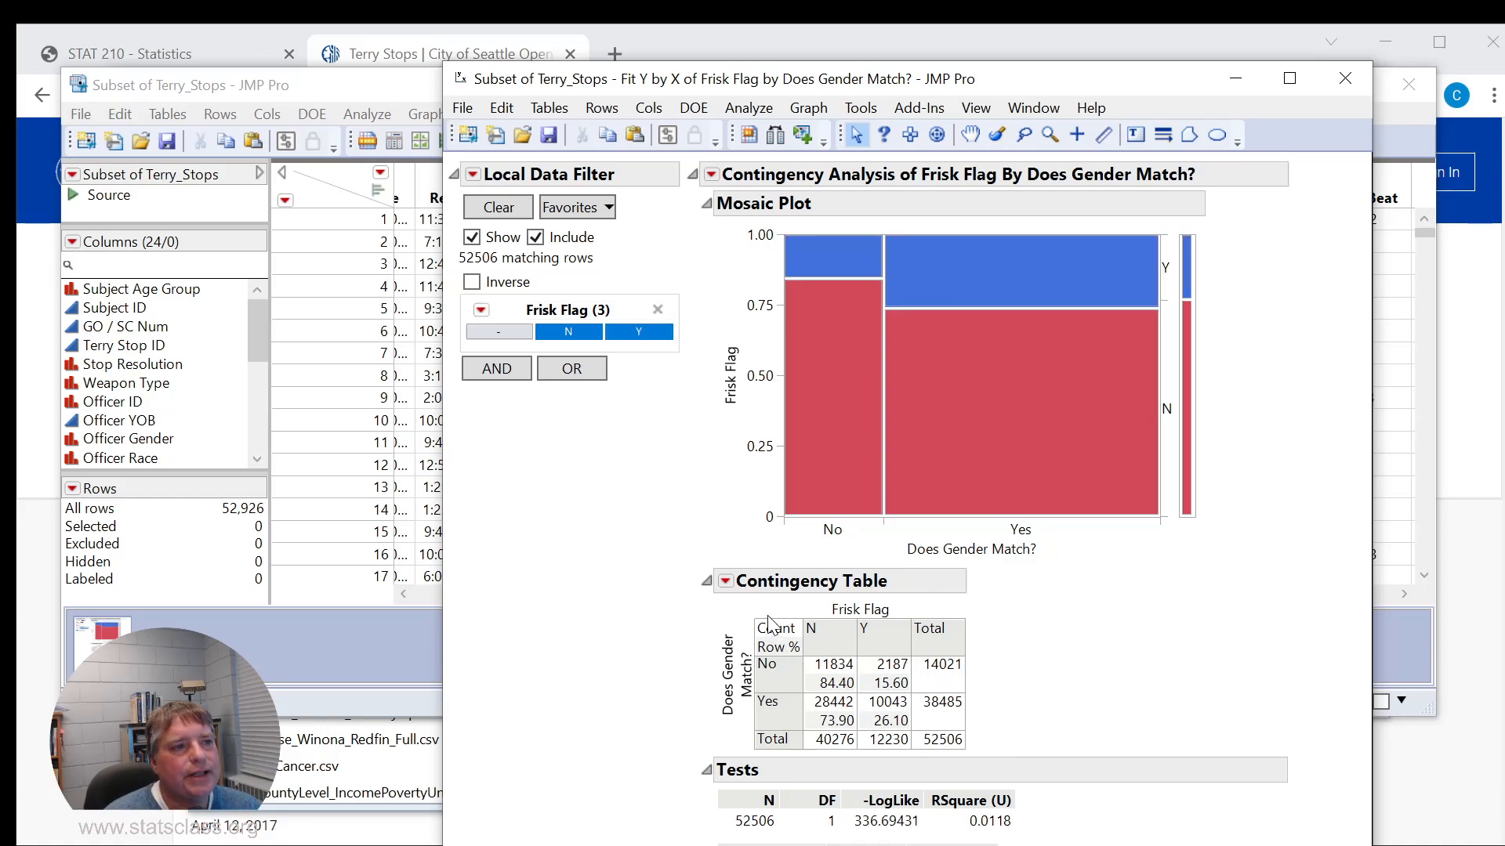
- Try the Frisk Flag filter with the "-" category included, and return the selection to N and Y only
ctrl+click(500, 332)
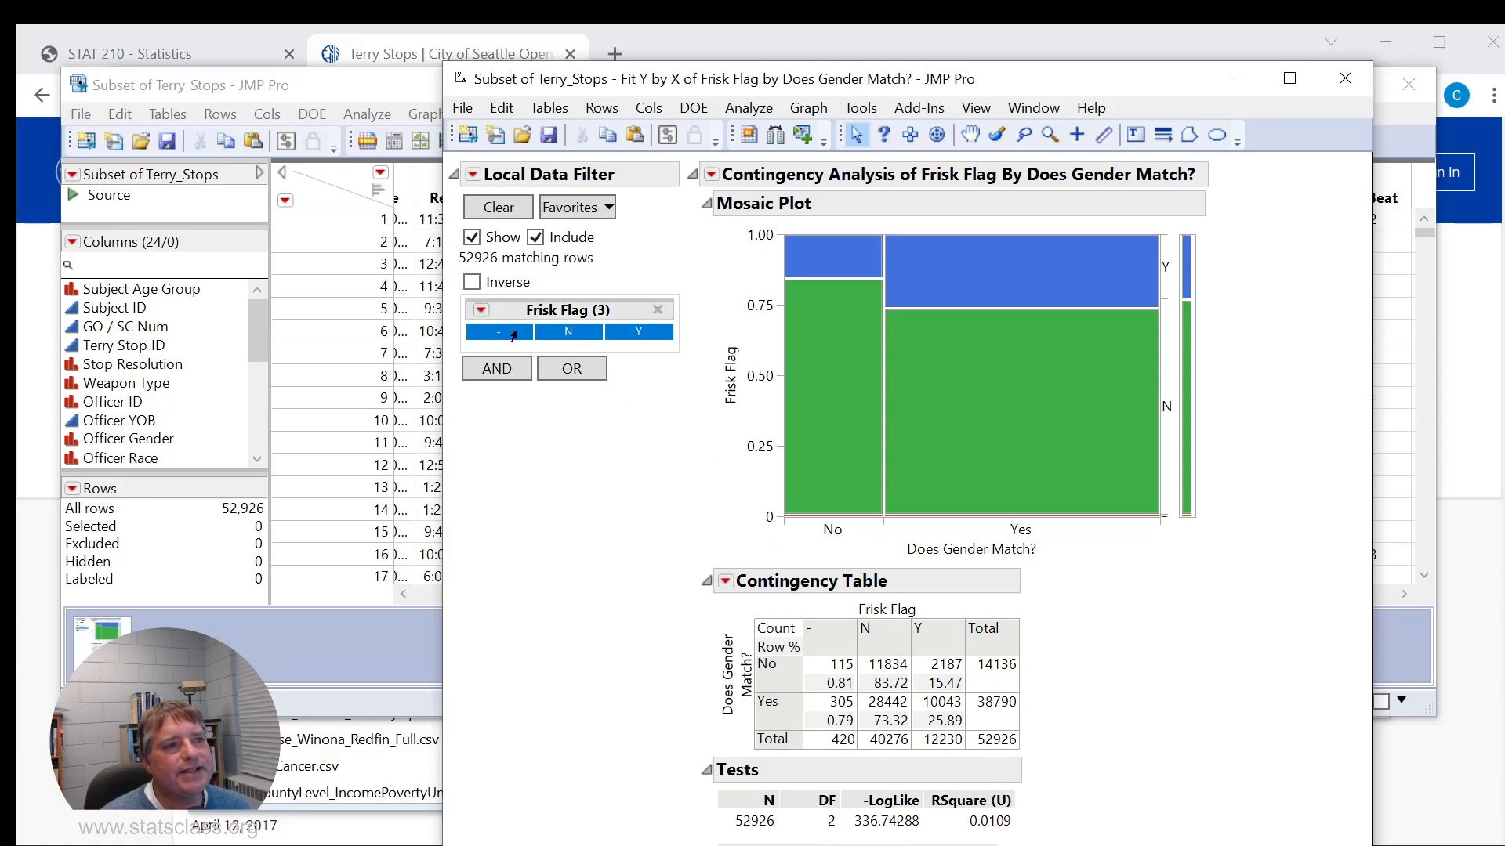
drag(513, 335, 568, 333)
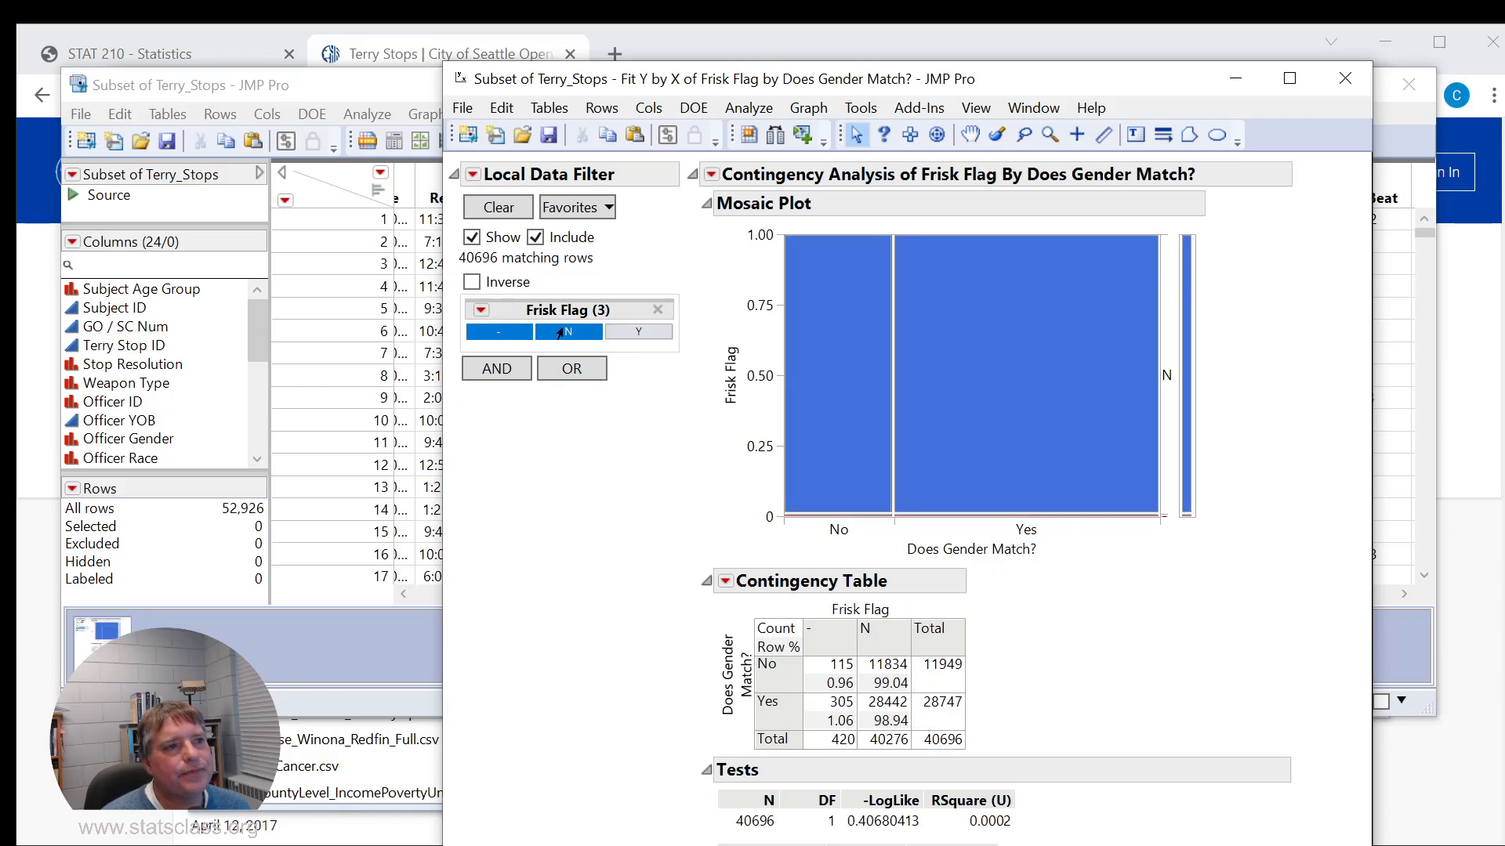
click(561, 333)
ctrl+click(641, 333)
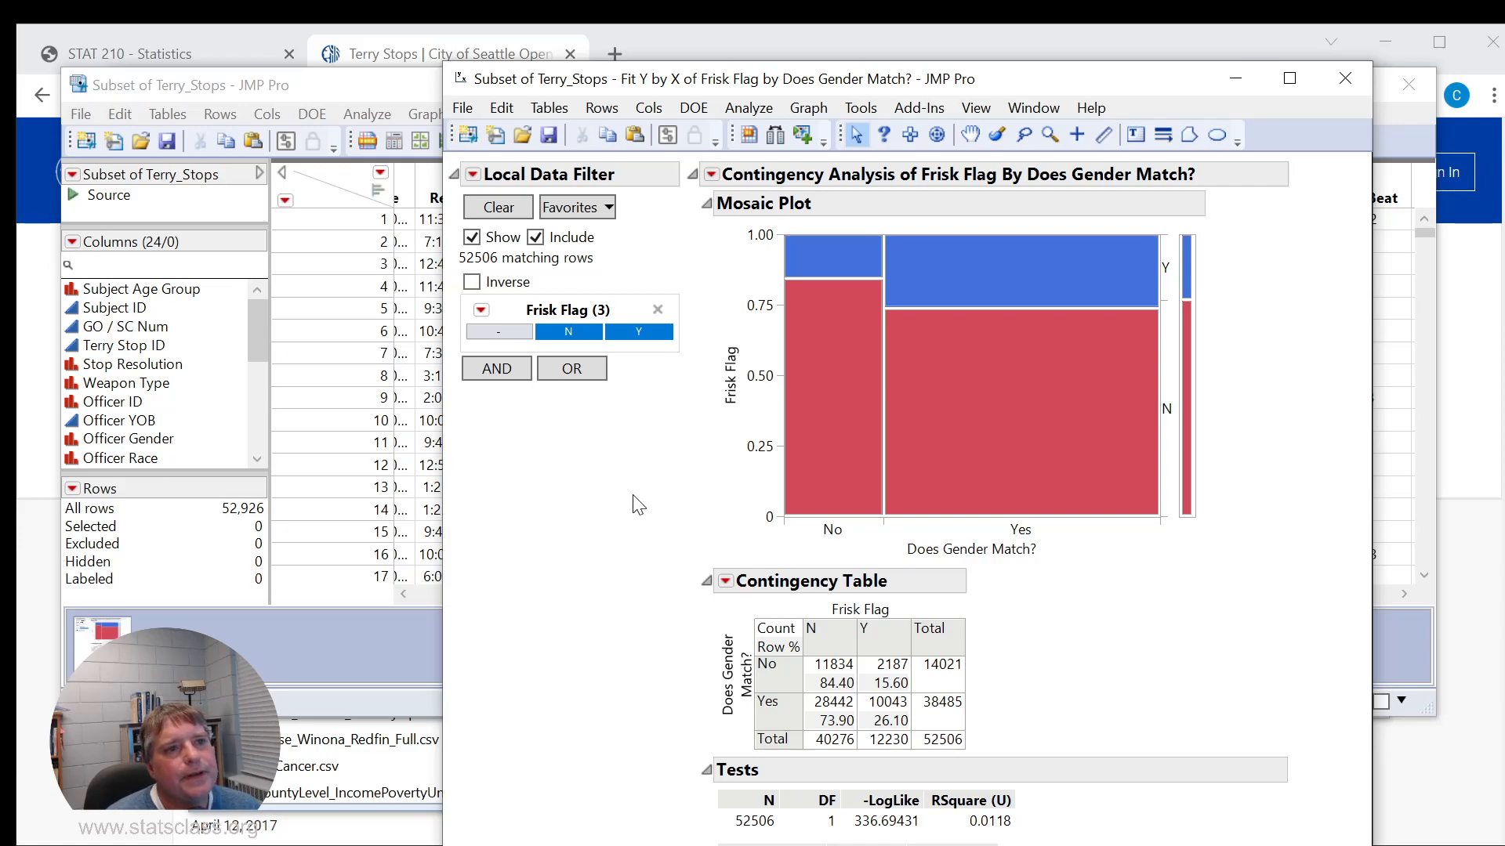
- Label the mosaic plot cells by percent and minimize the report window to return to the data table
right_click(948, 371)
mouse_move(1042, 412)
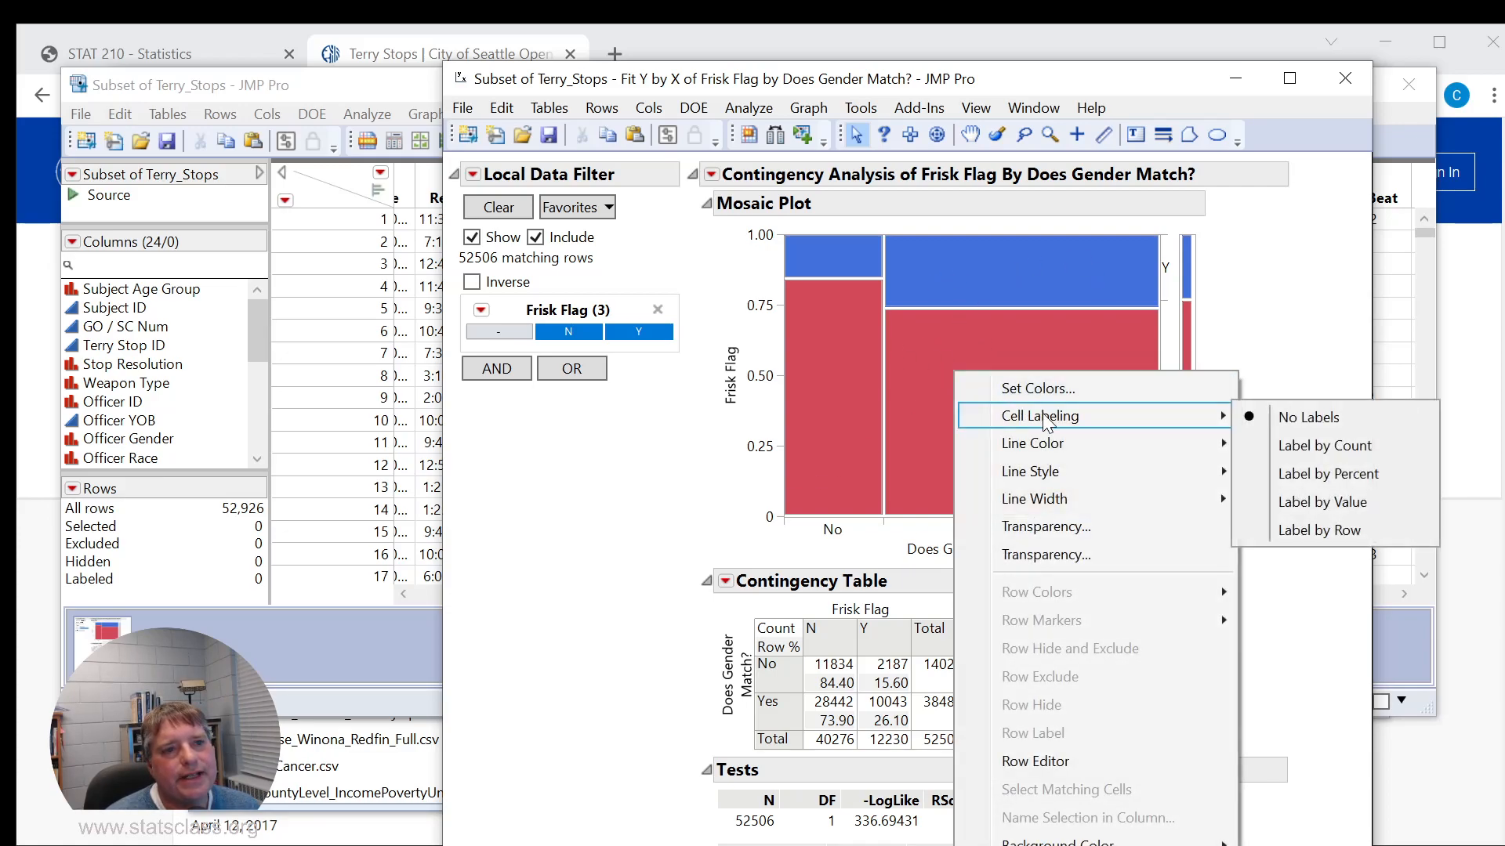
click(1293, 473)
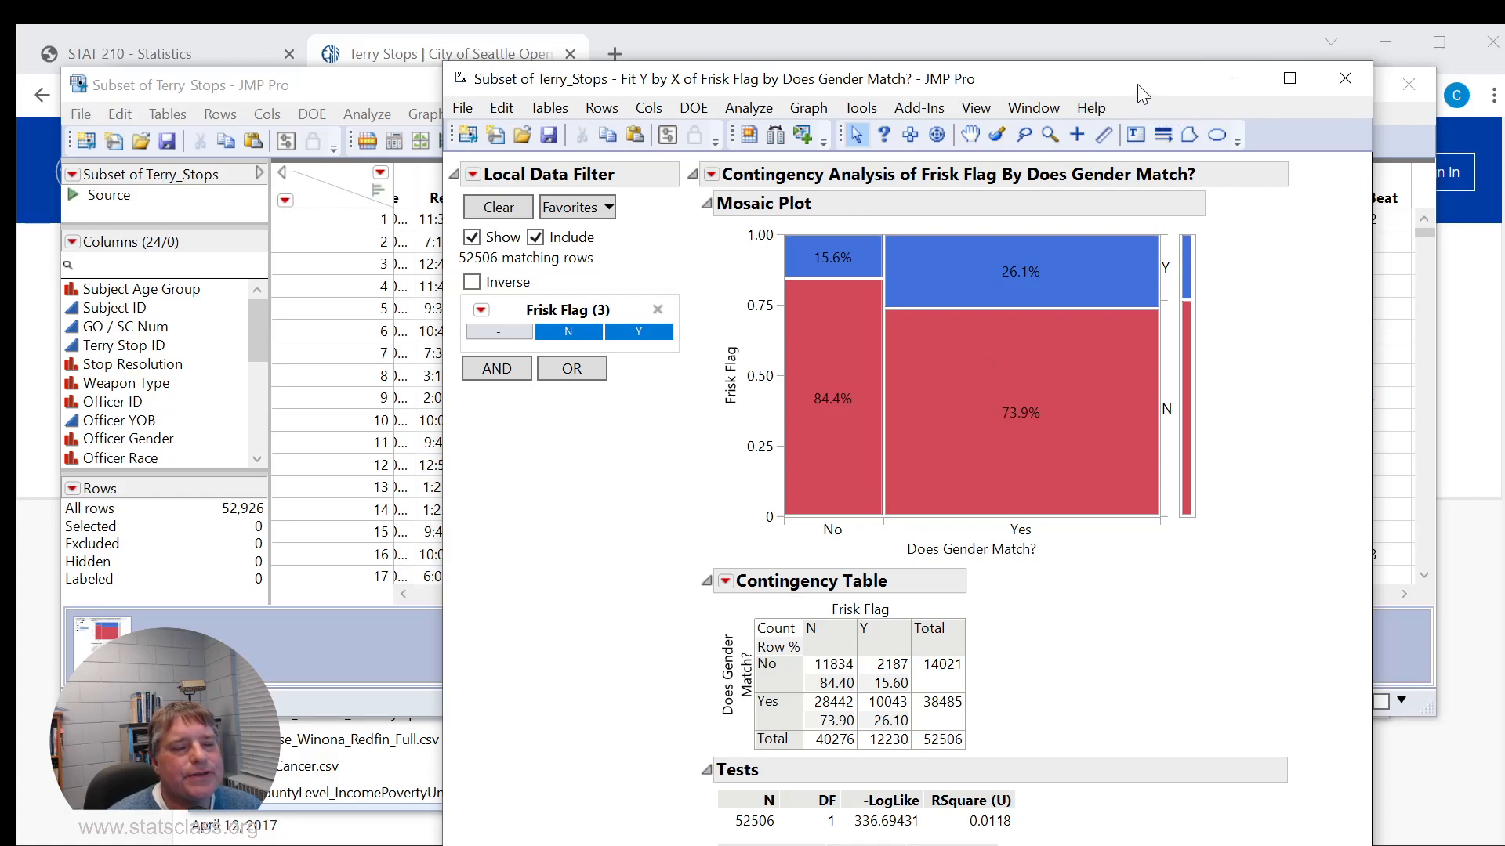
click(1238, 83)
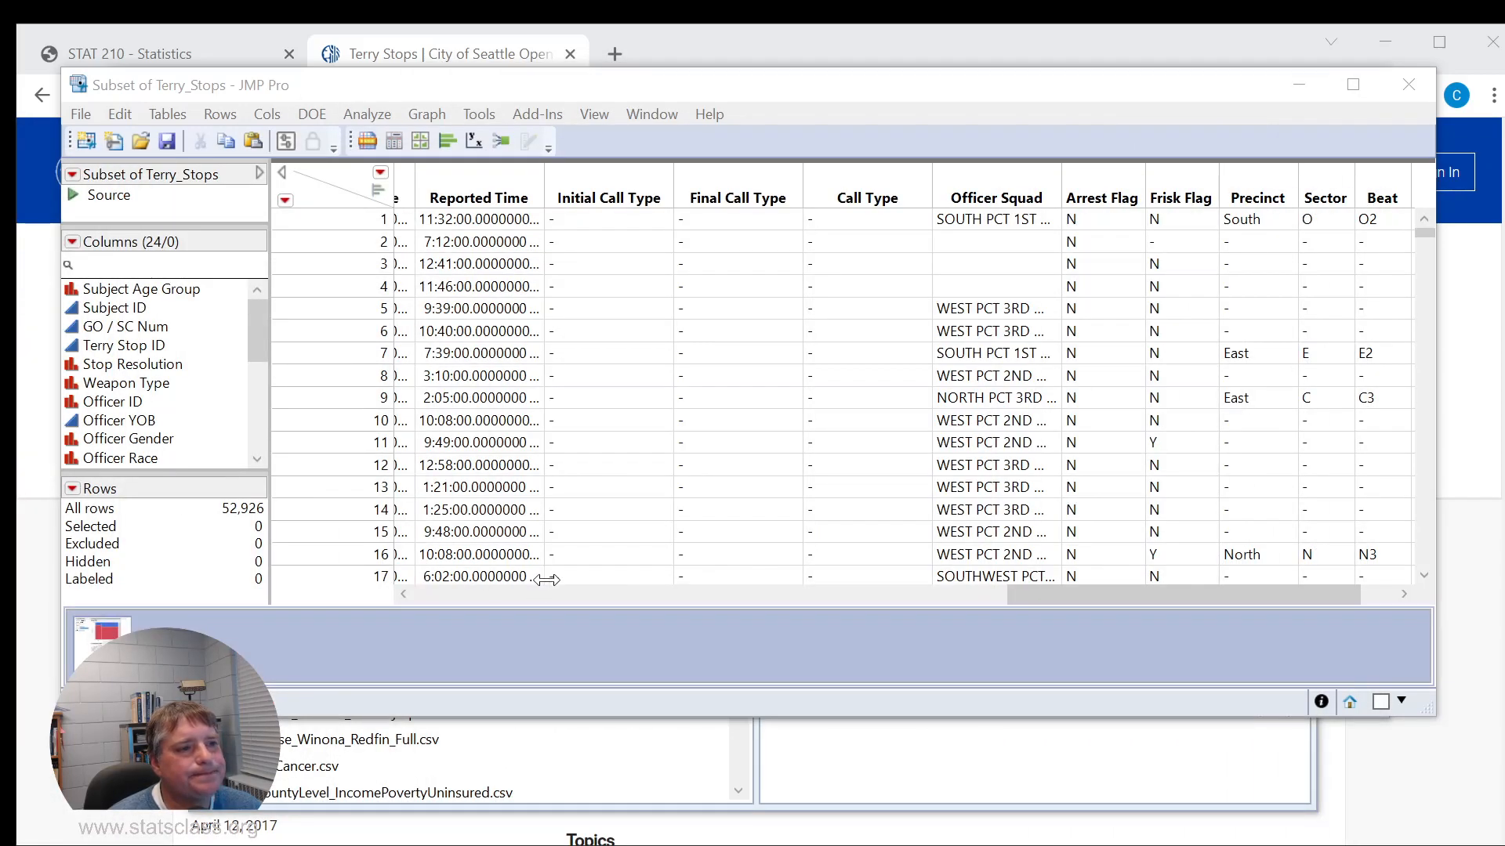
- Widen the Reported Date column to show its full date strings, and examine its modeling type and values down the table
drag(1080, 589, 877, 614)
drag(1002, 194, 1053, 194)
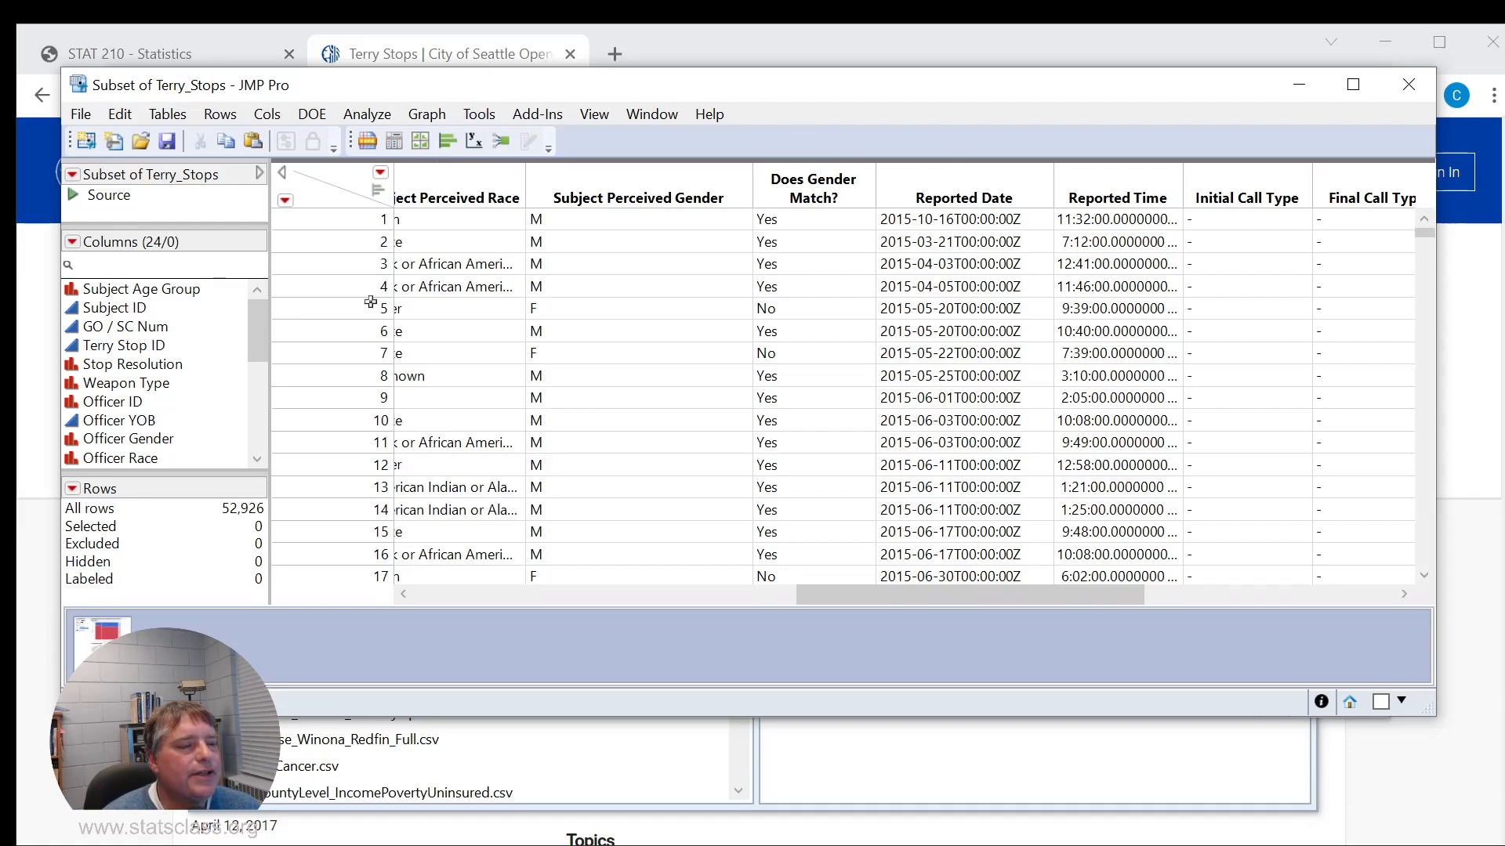
drag(257, 337, 257, 364)
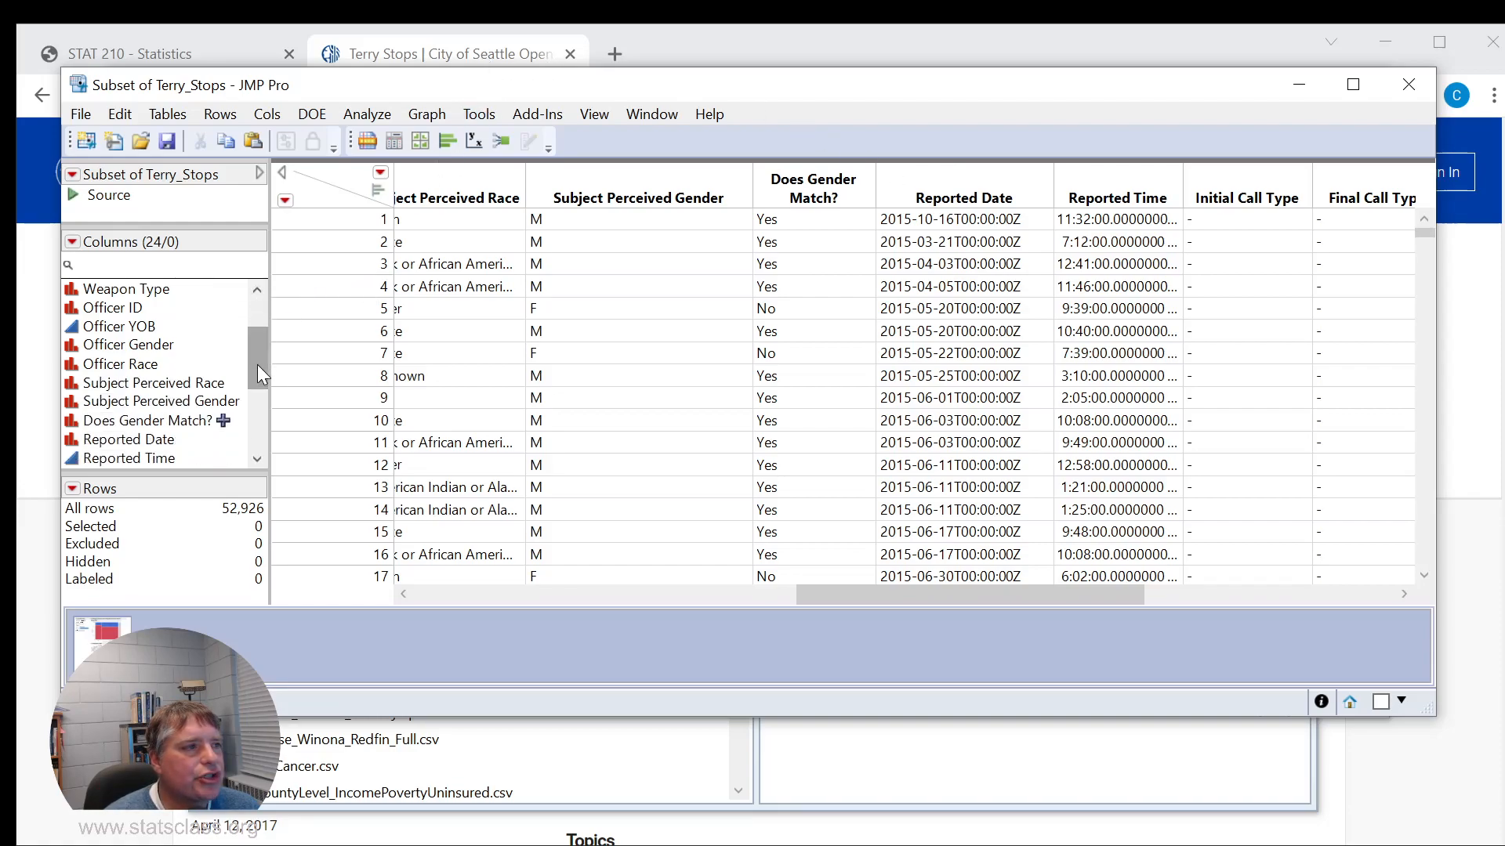
click(970, 190)
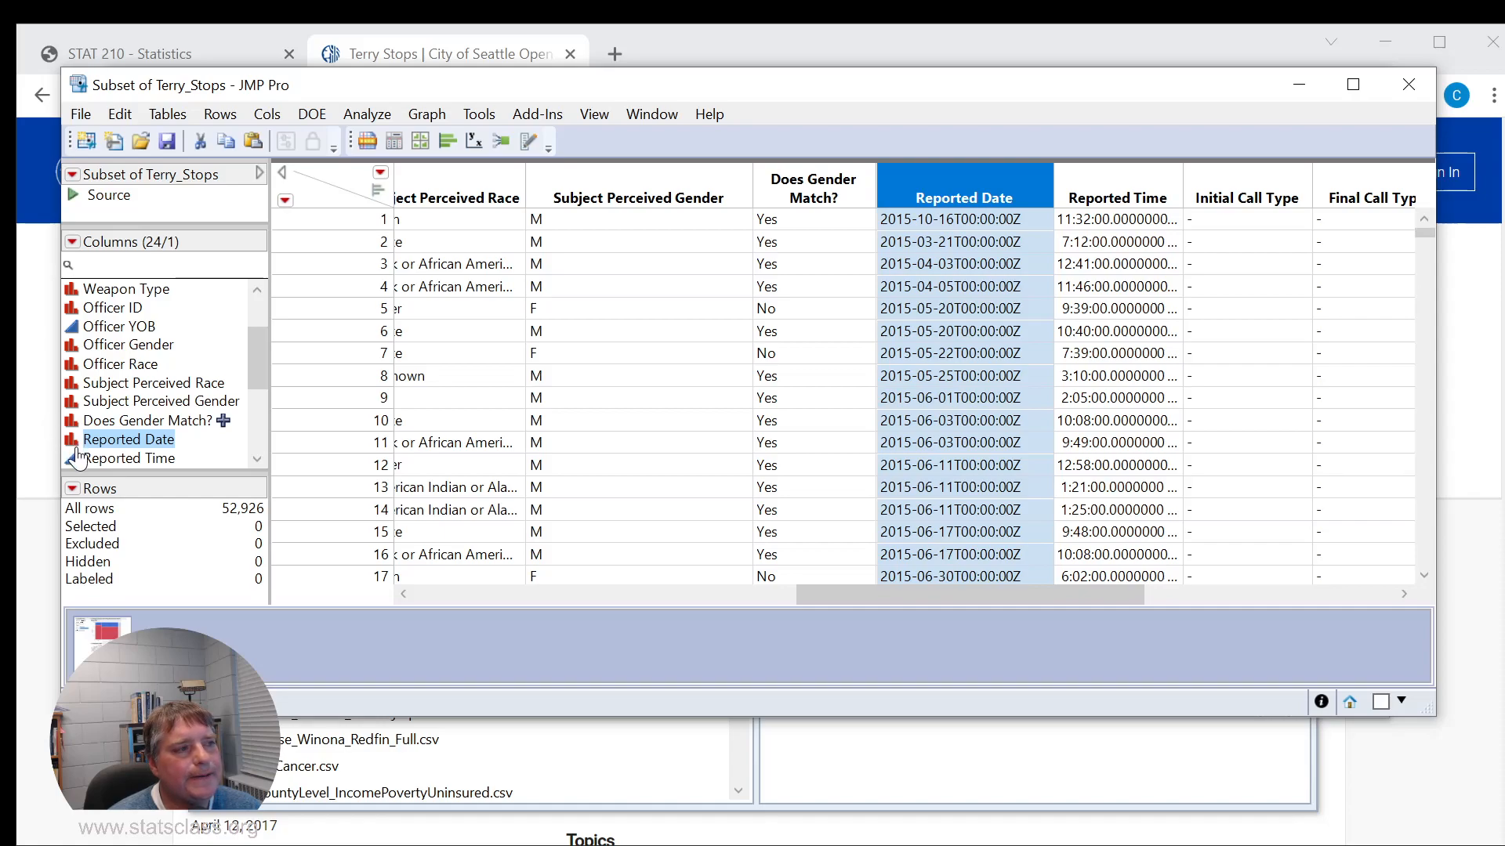
drag(984, 595, 1030, 592)
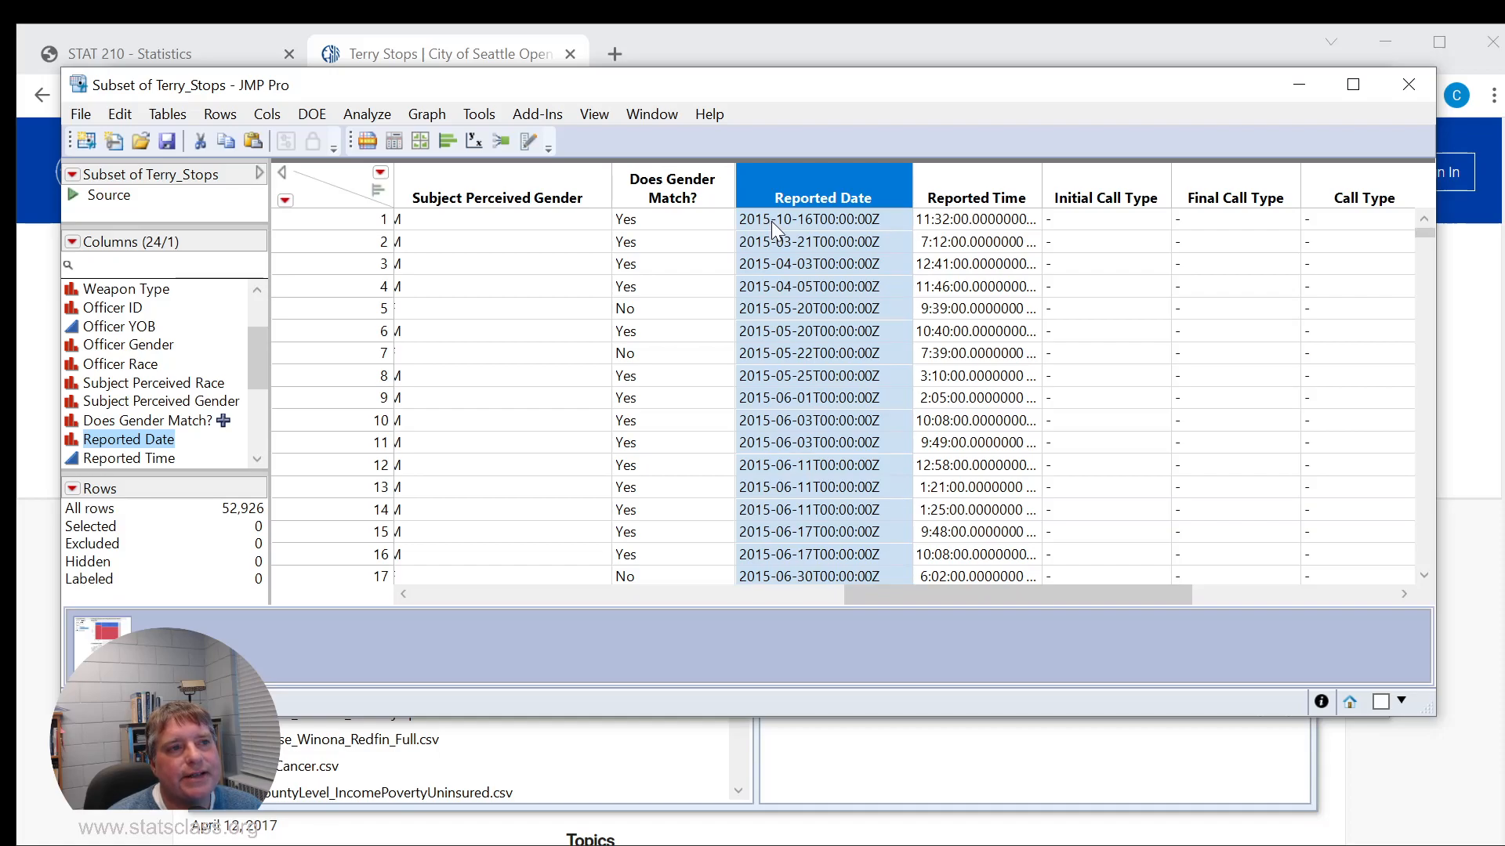
drag(1423, 237, 1419, 424)
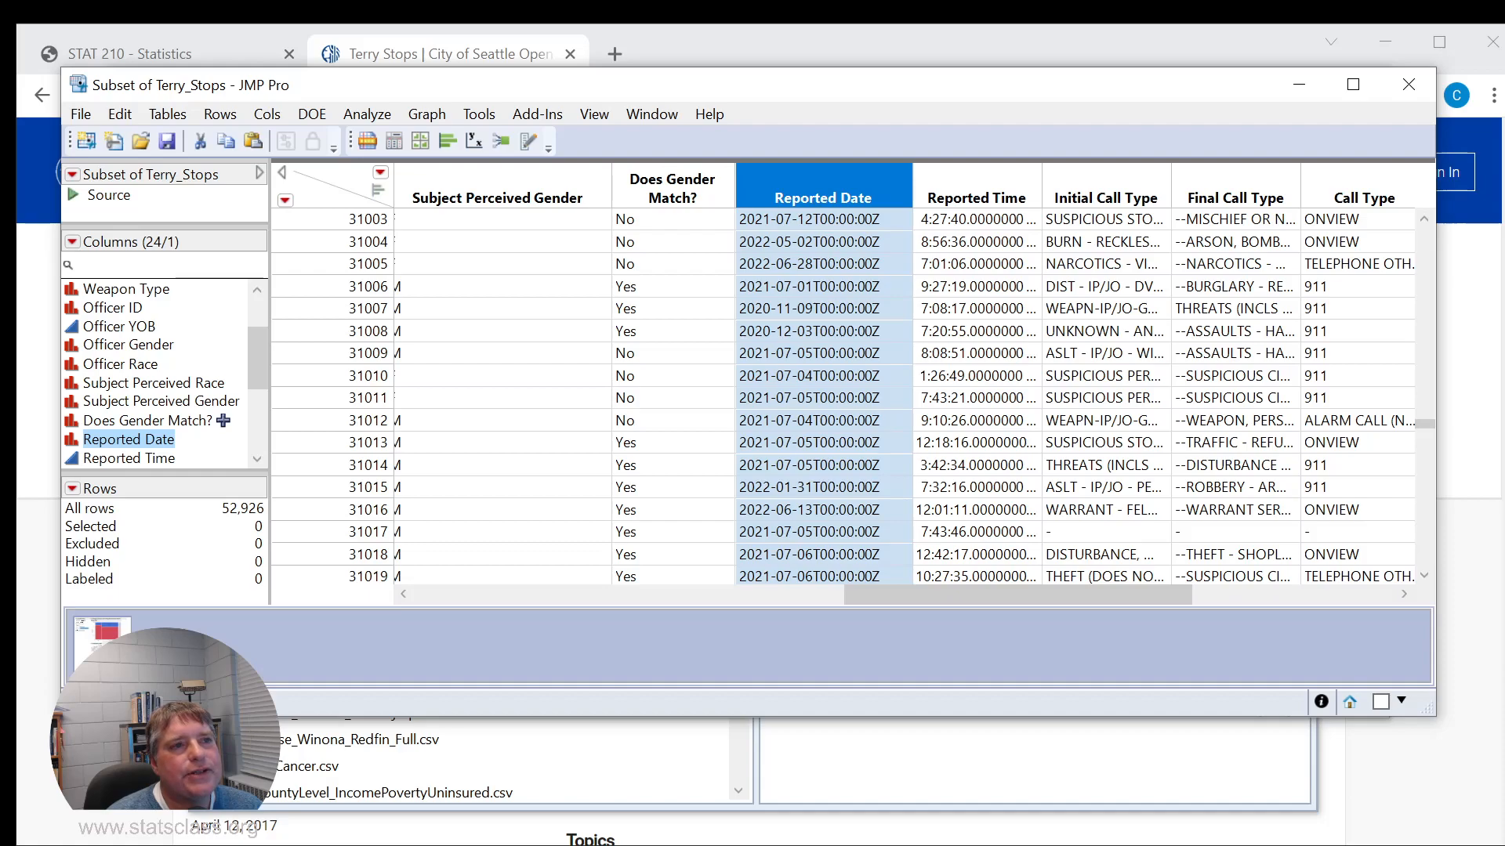
- Add a new numeric continuous column named Year directly after the Reported Date column
click(266, 114)
click(321, 146)
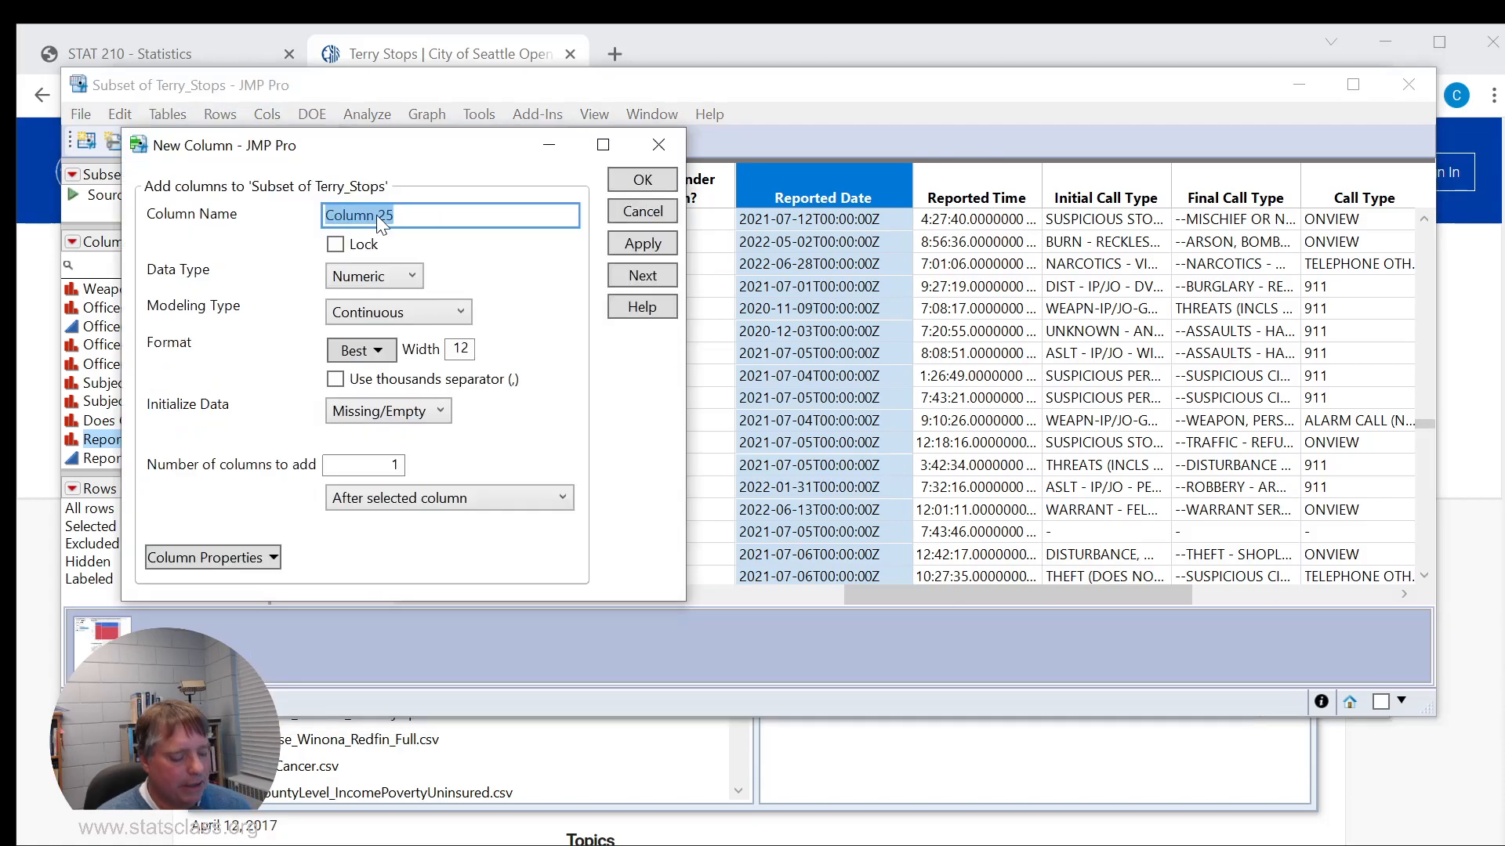
text(Year)
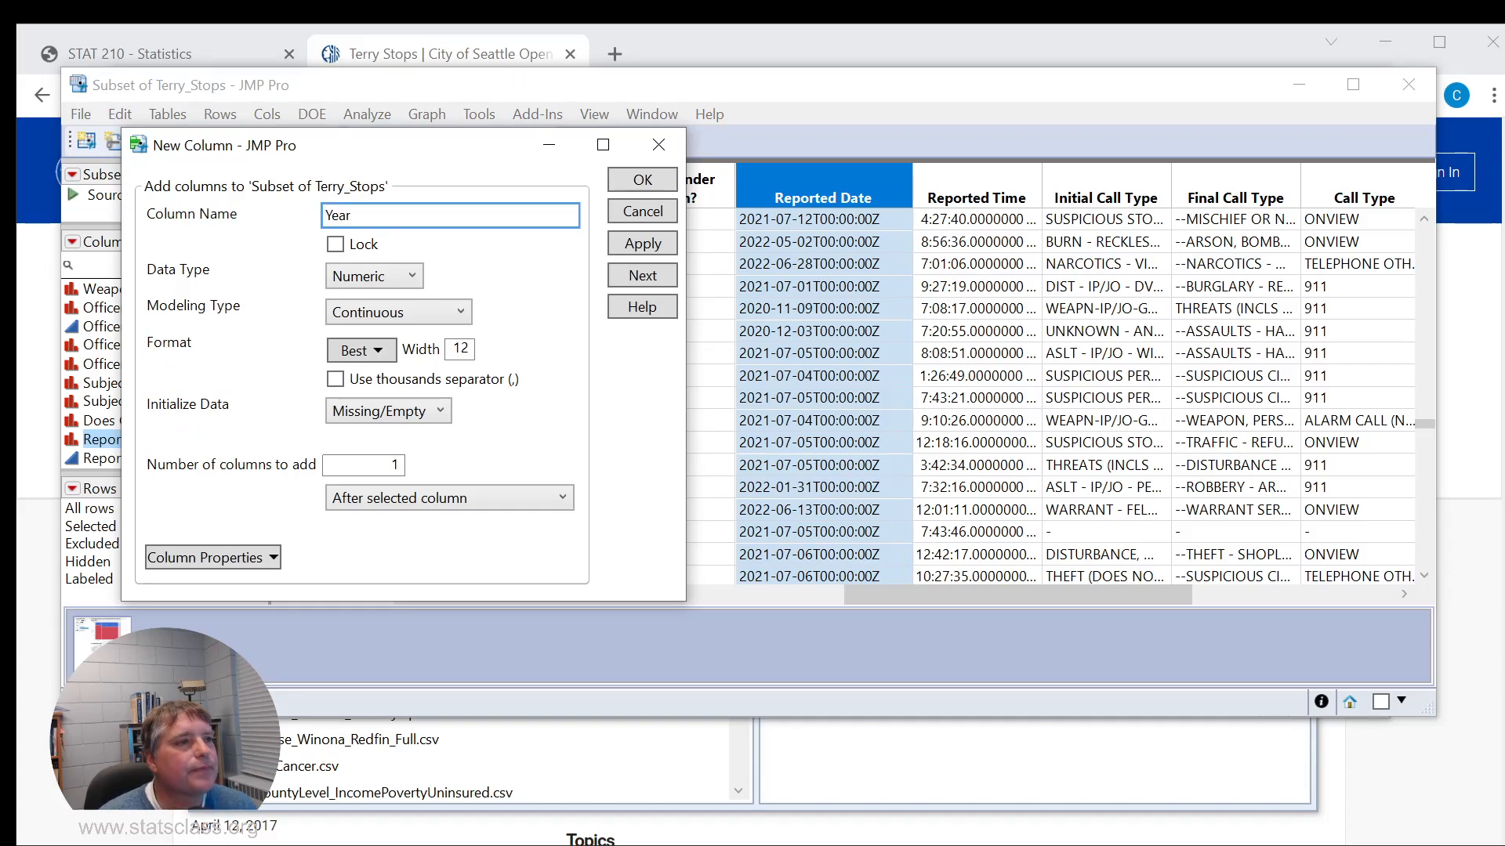
key(Return)
- Start a formula for the Year column using the Left character function with Reported Date as its text argument
click(970, 187)
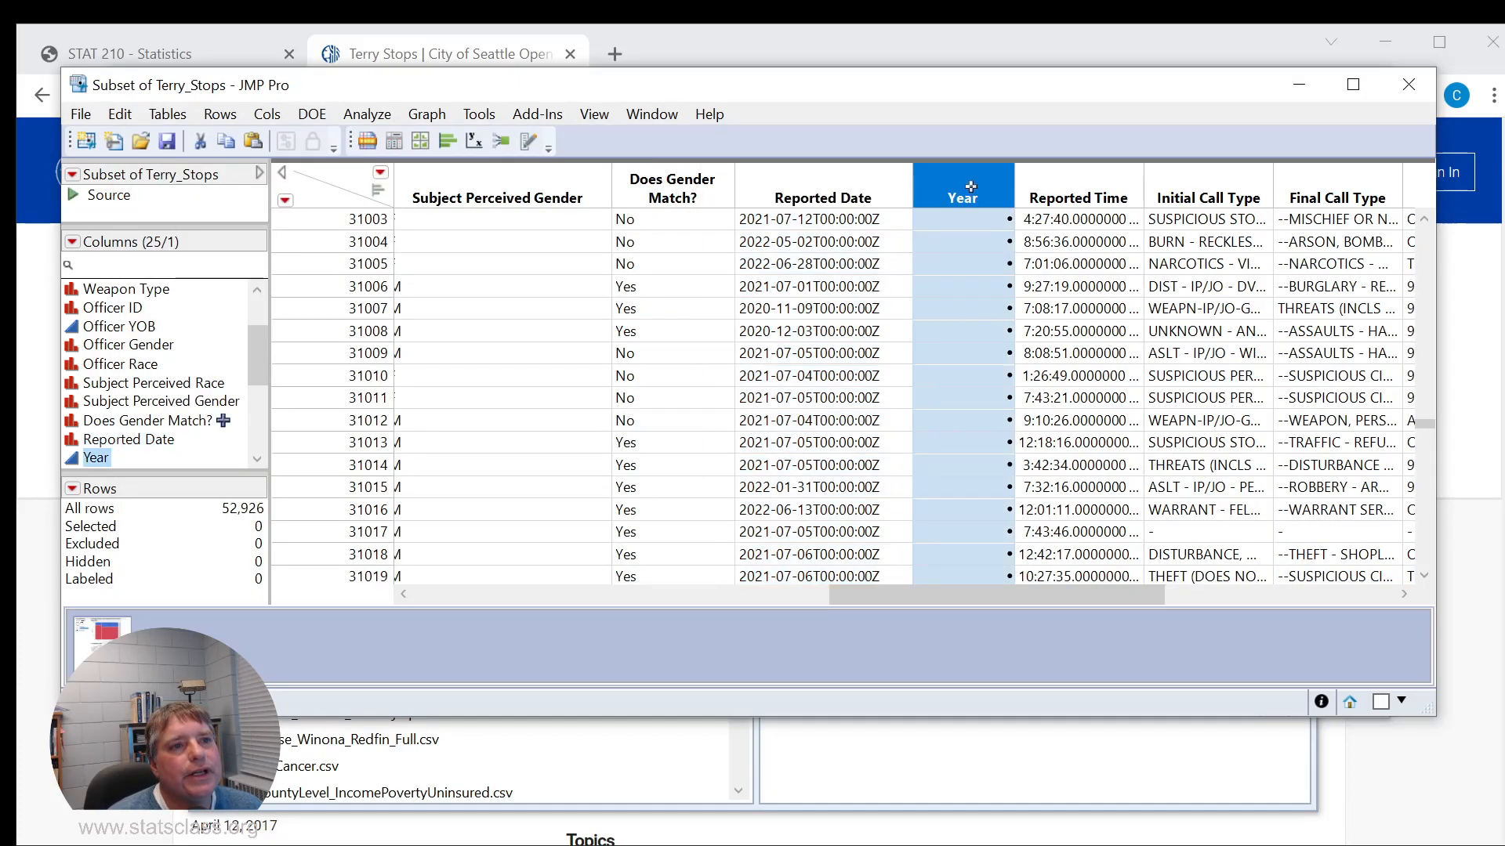
right_click(971, 186)
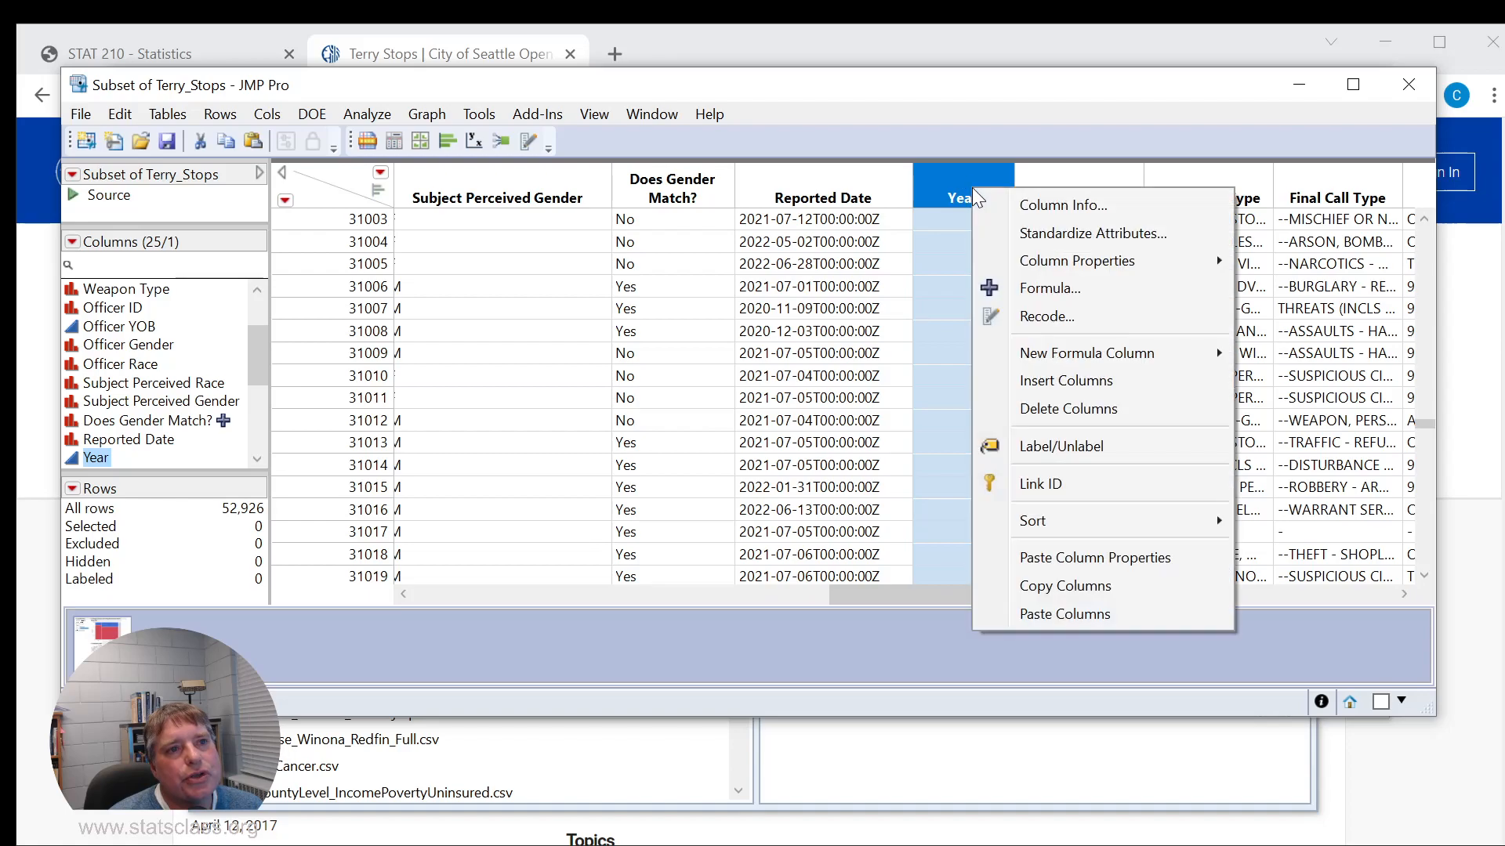
click(1056, 288)
drag(810, 235, 1061, 221)
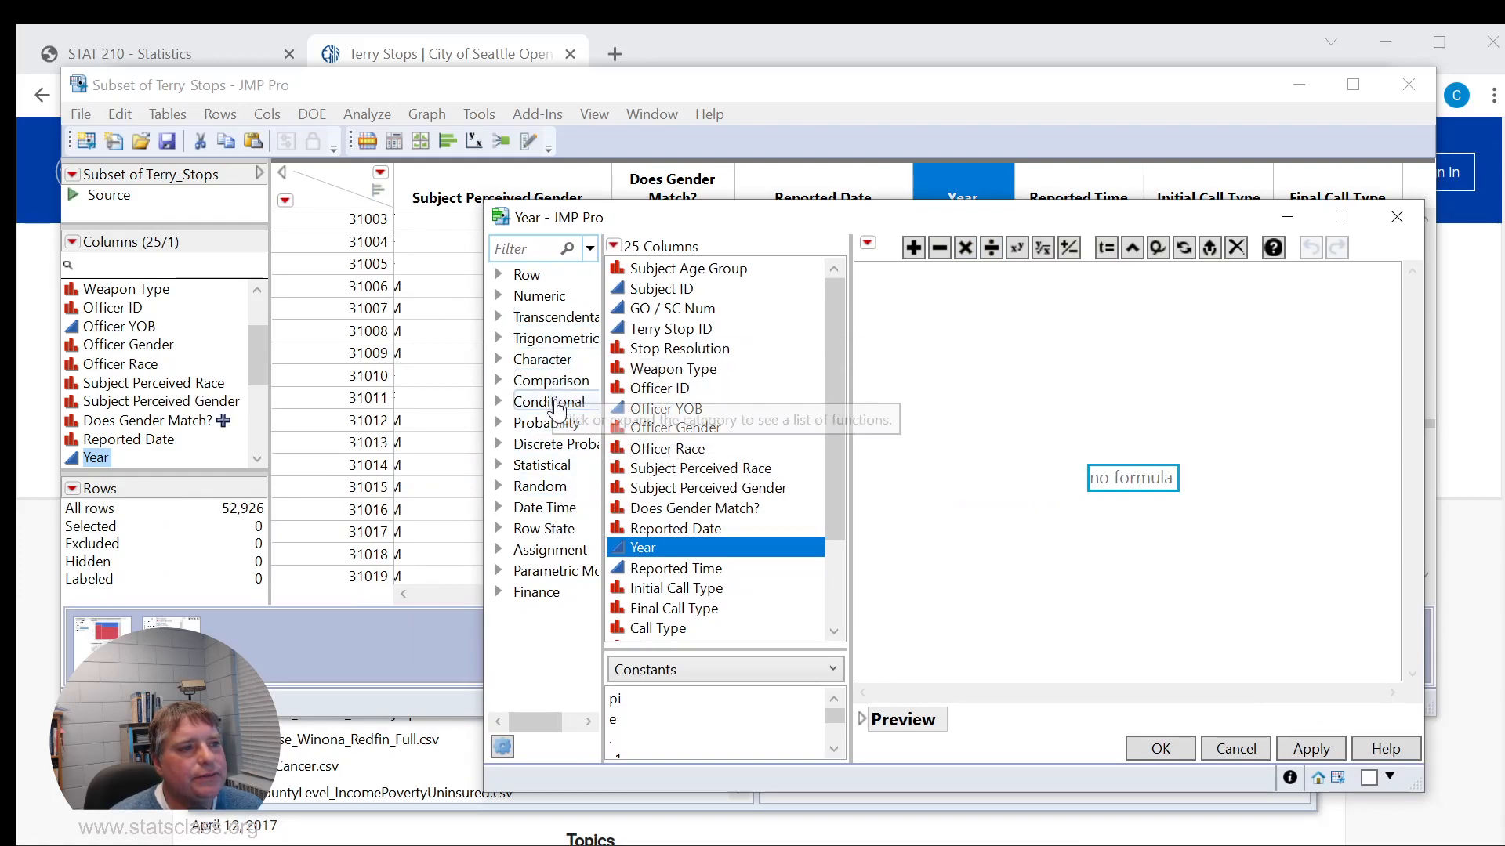
click(566, 362)
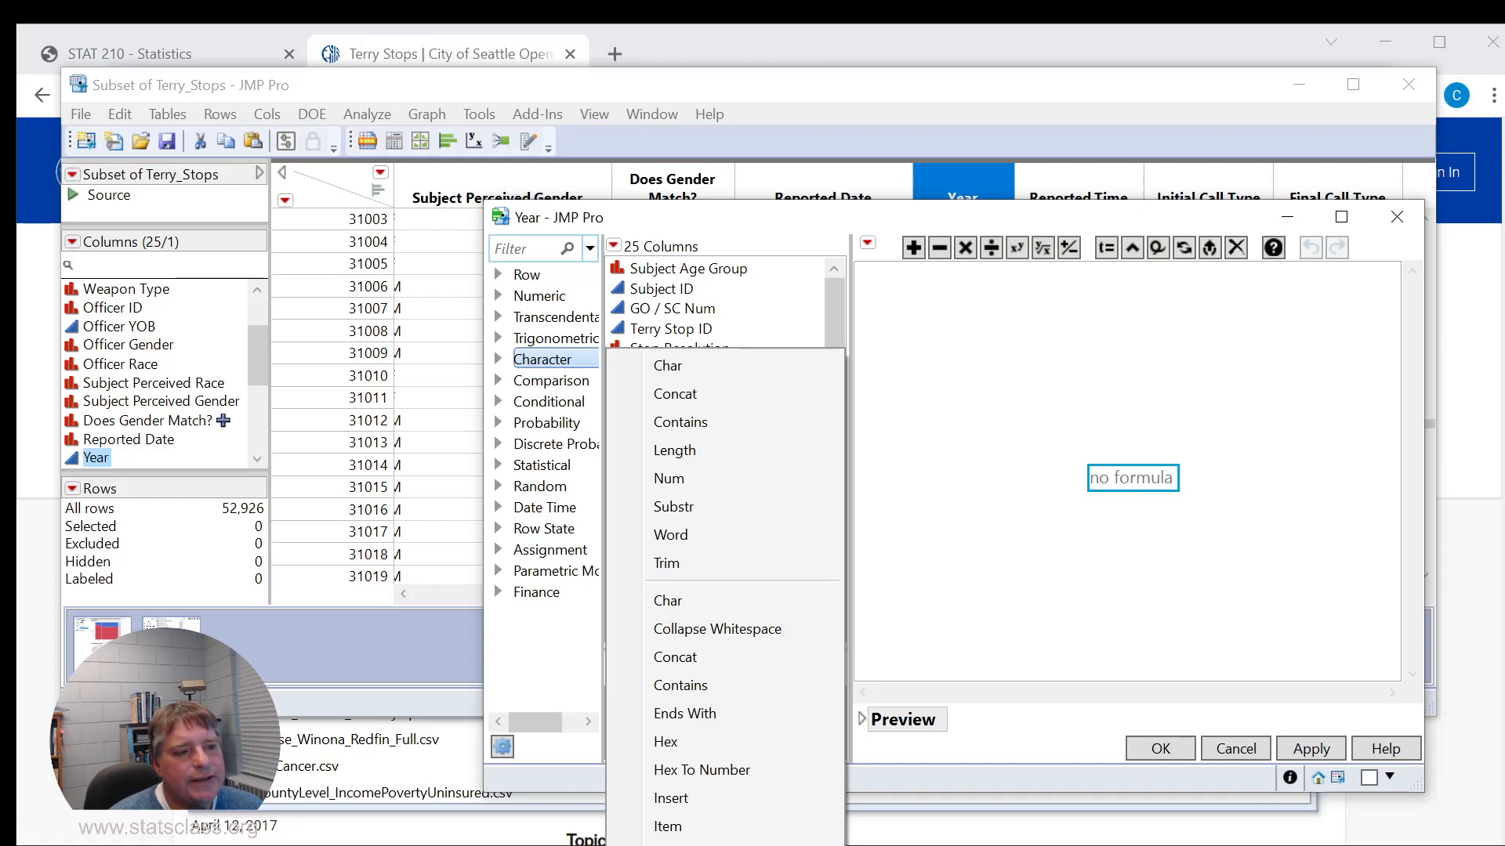
click(671, 845)
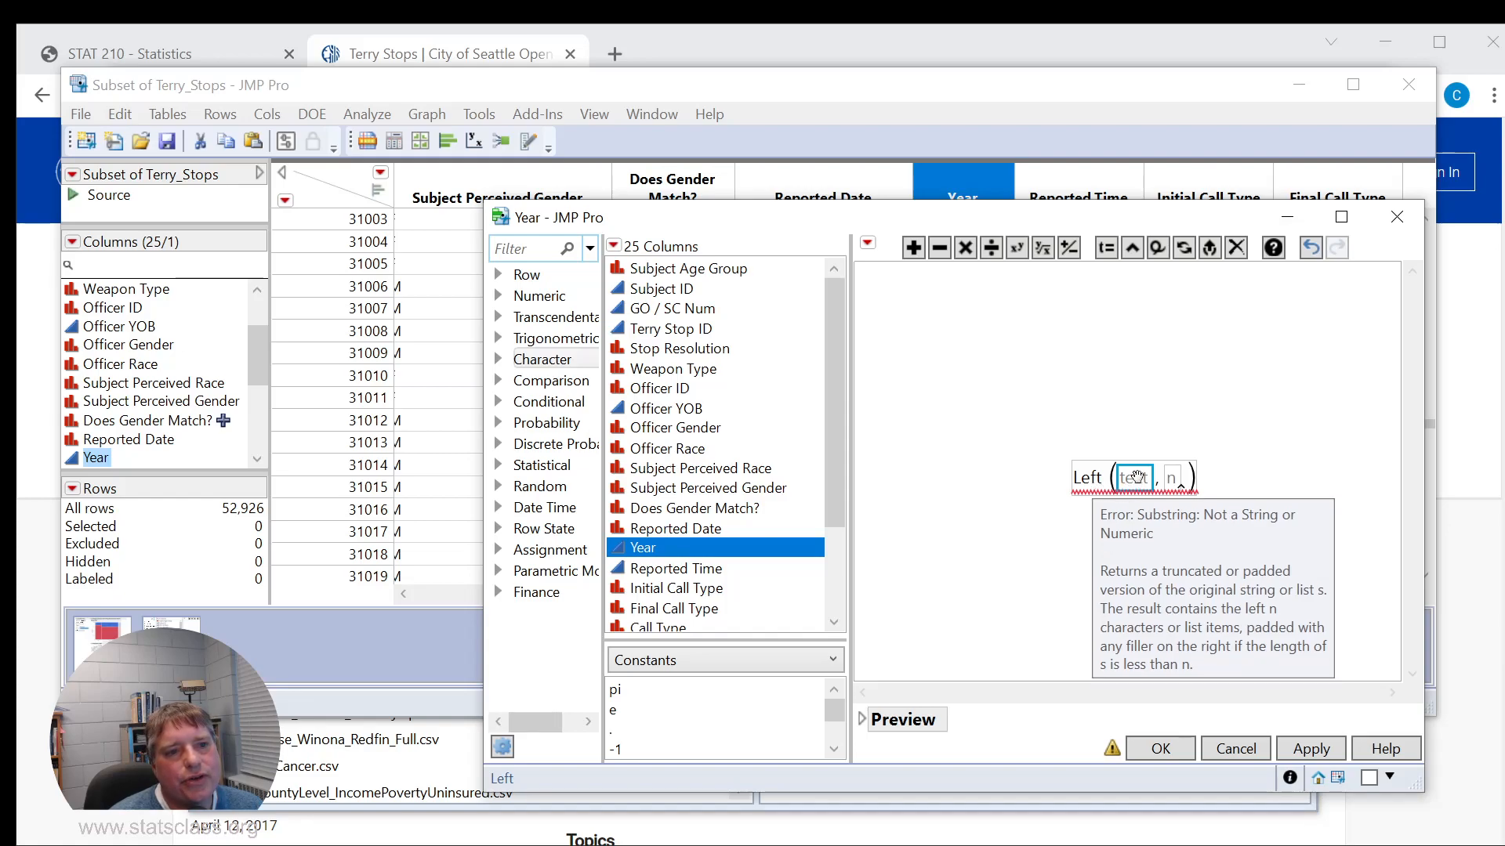
click(676, 530)
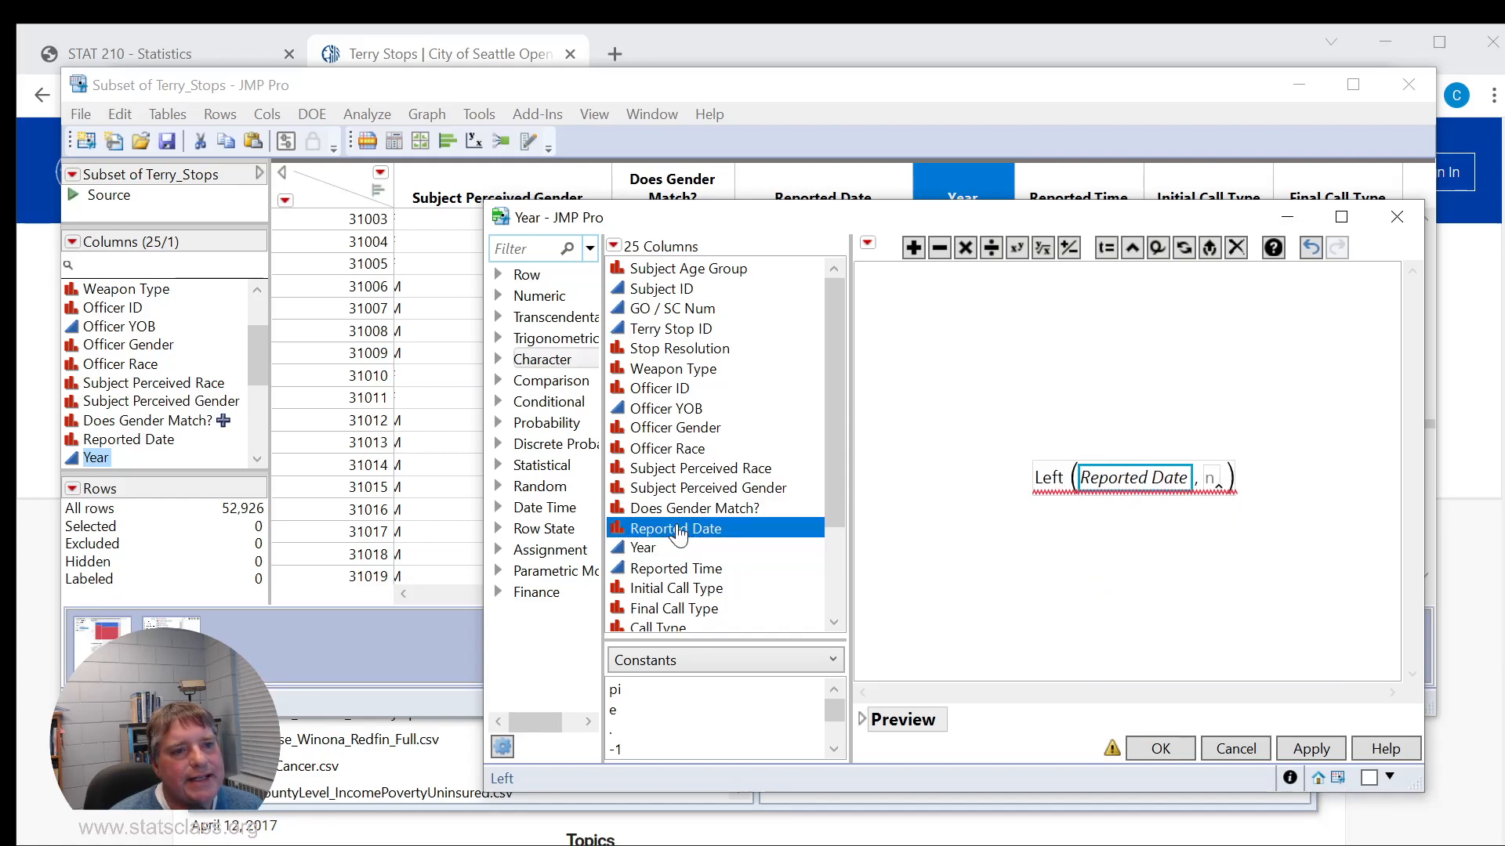
- Set the Left function's character count to 4 and apply the formula to the Year column, closing the formula editor
drag(1074, 221, 1067, 308)
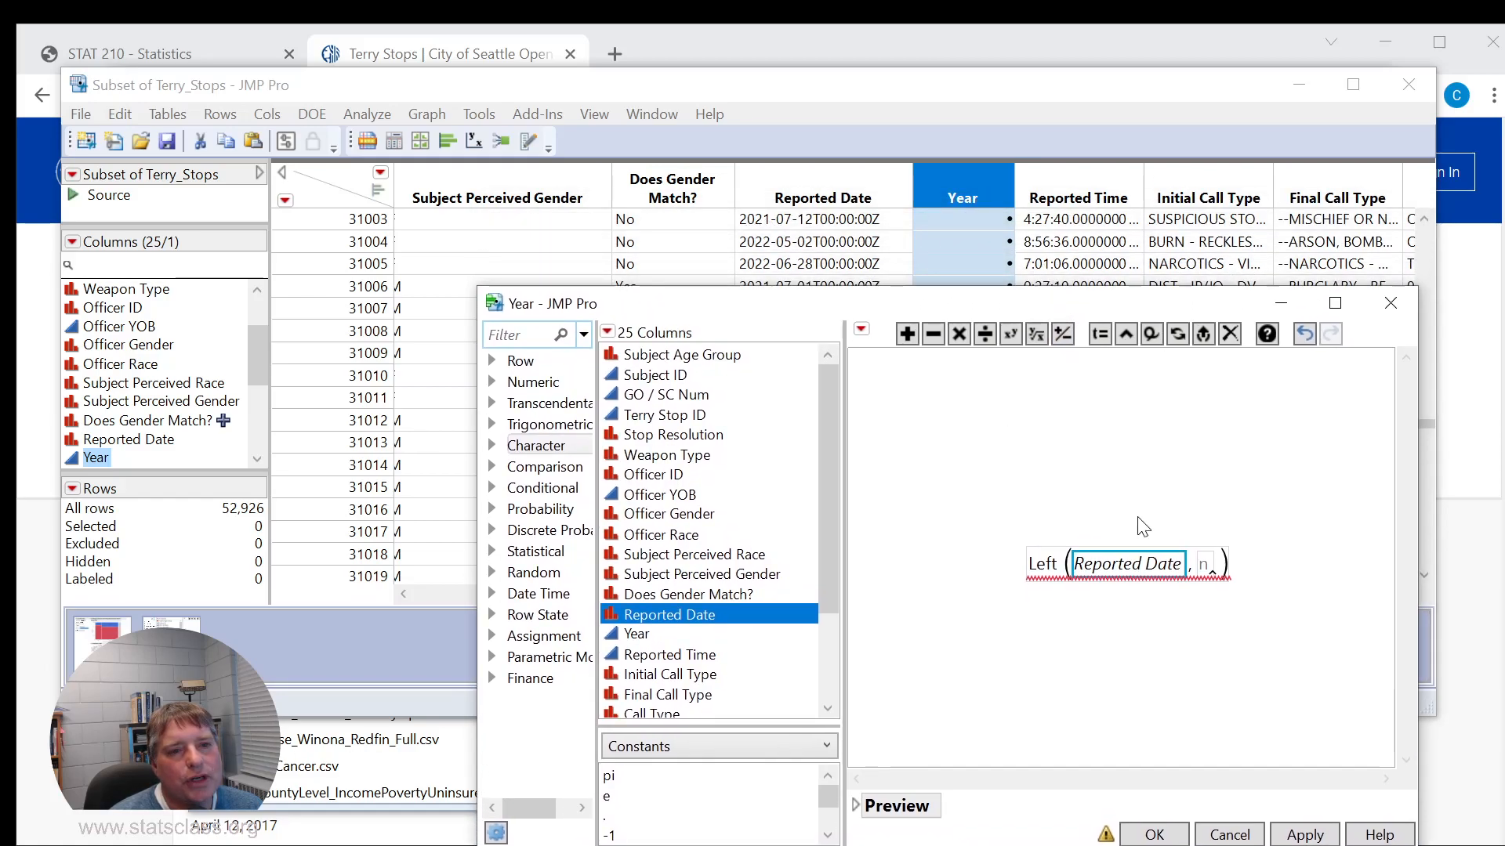
click(1204, 566)
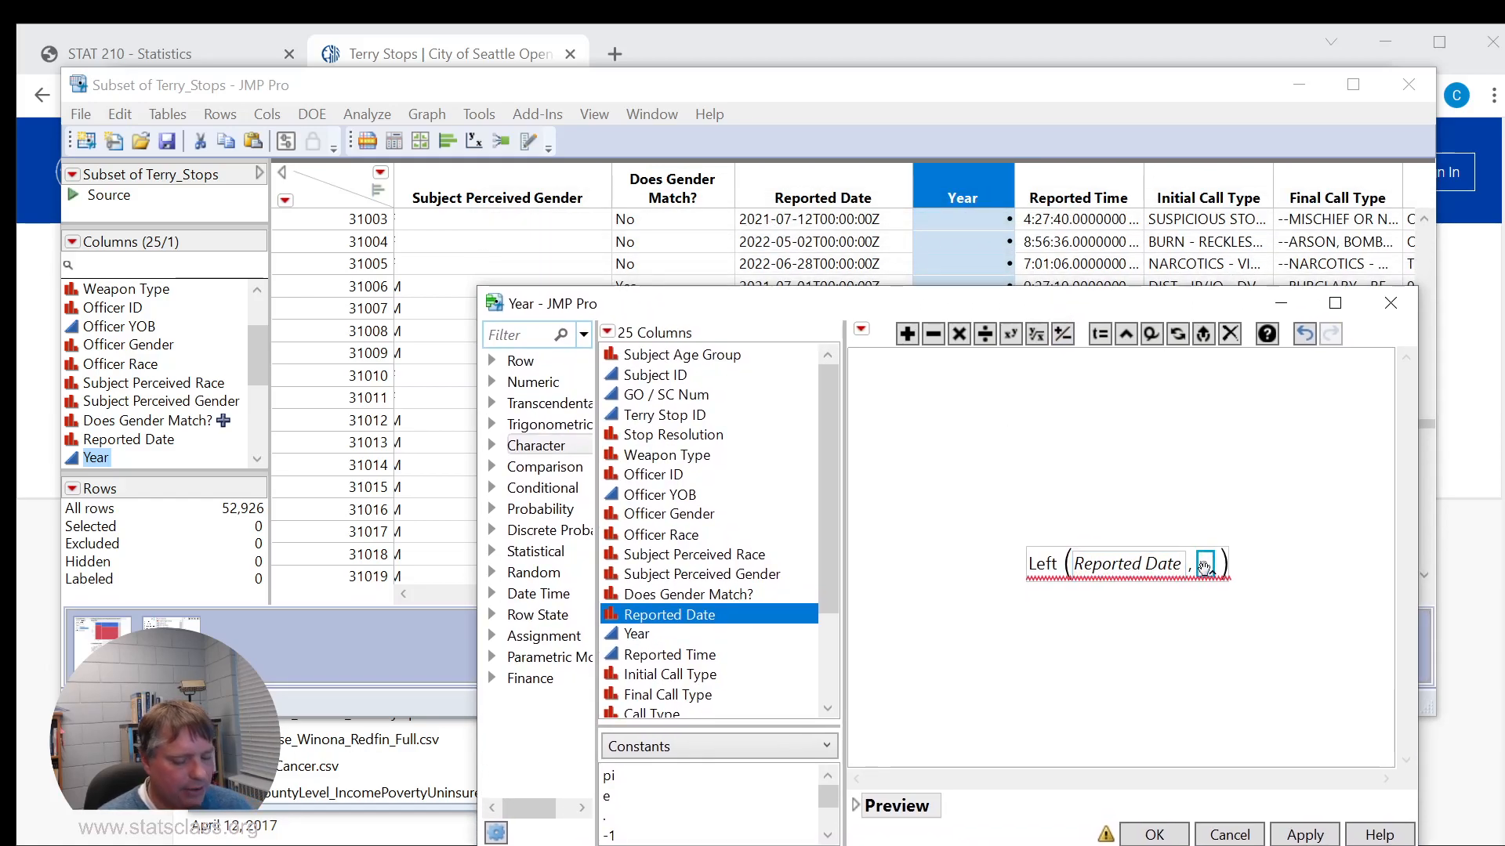
text(4)
click(1155, 727)
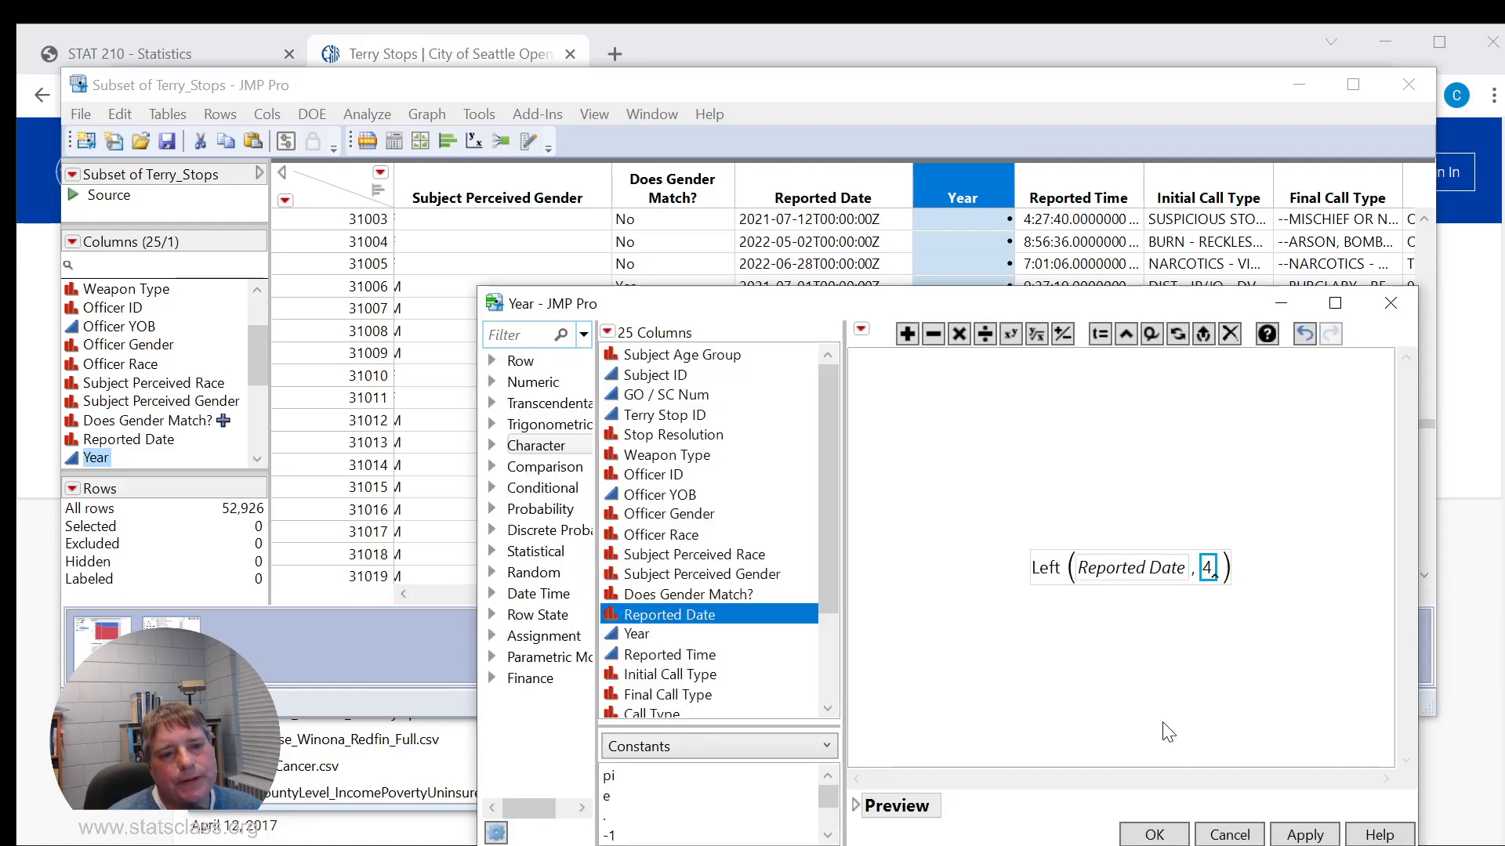
click(1301, 835)
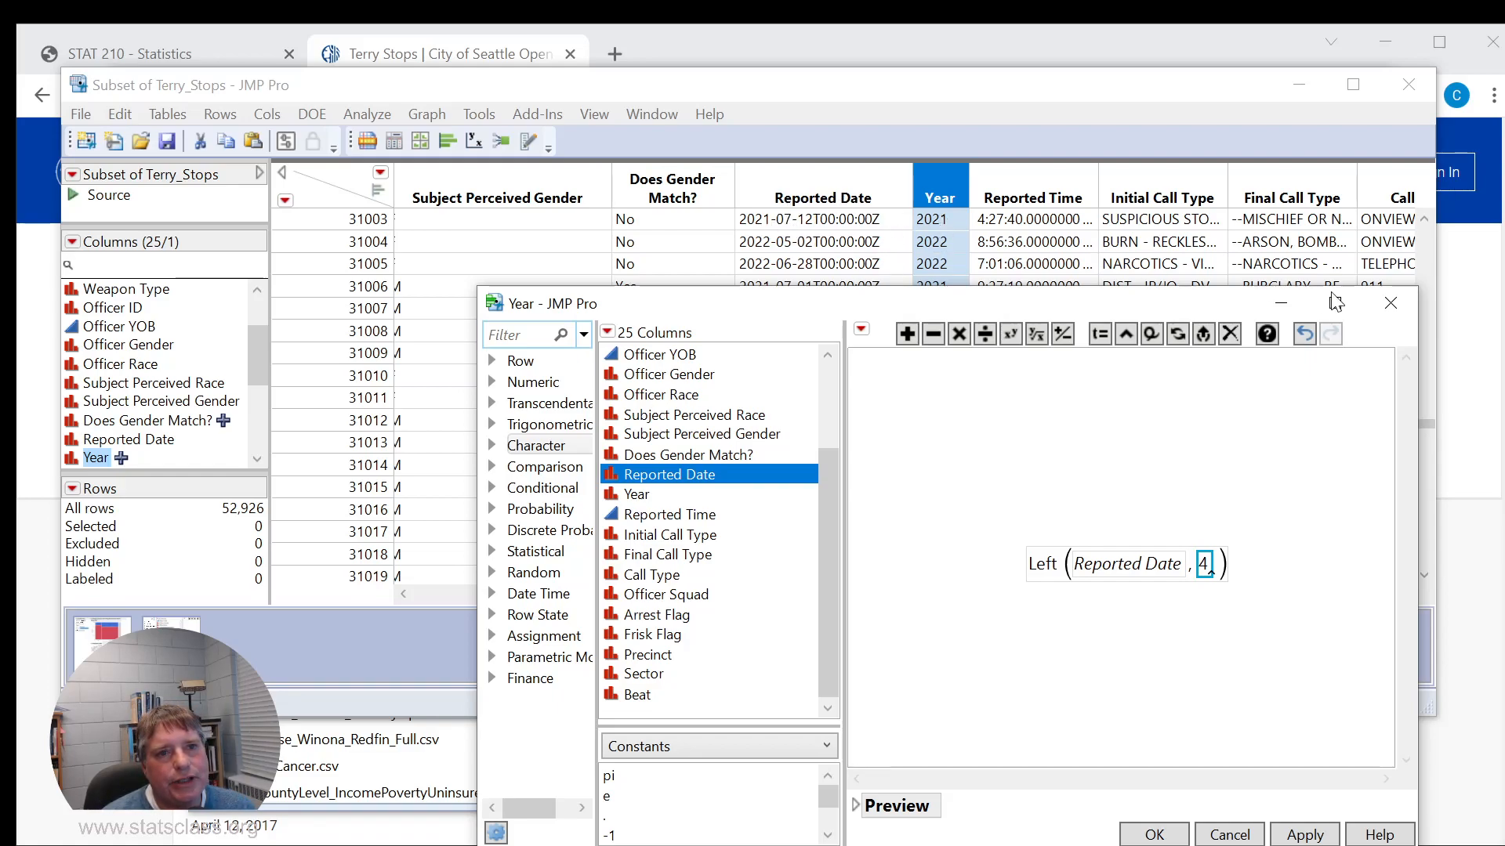
click(1157, 835)
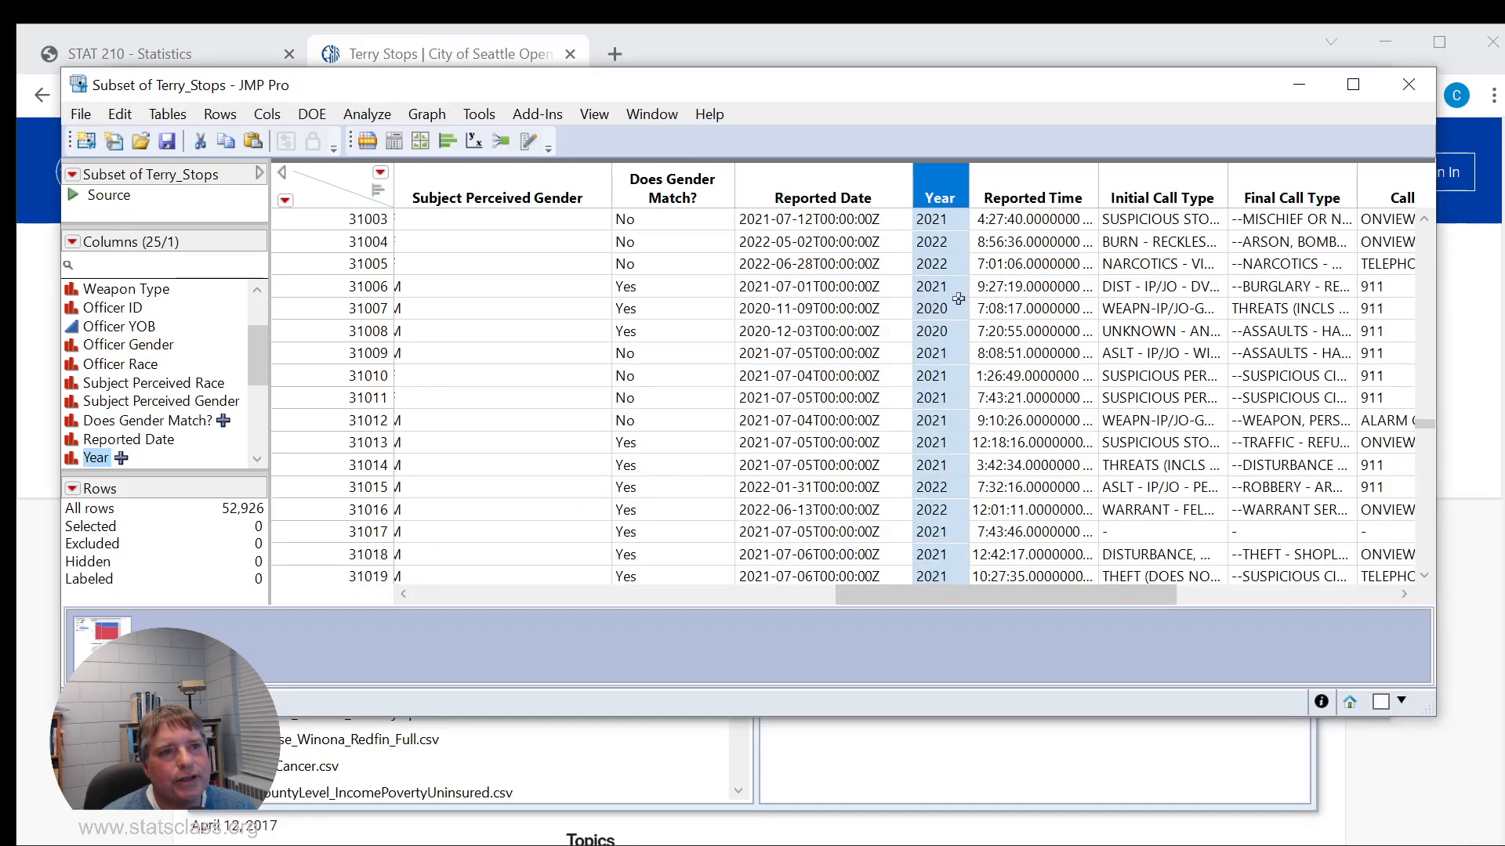
- Return to the Frisk Flag by Does Gender Match? report and add Year to its local data filter
drag(17, 163, 1046, 68)
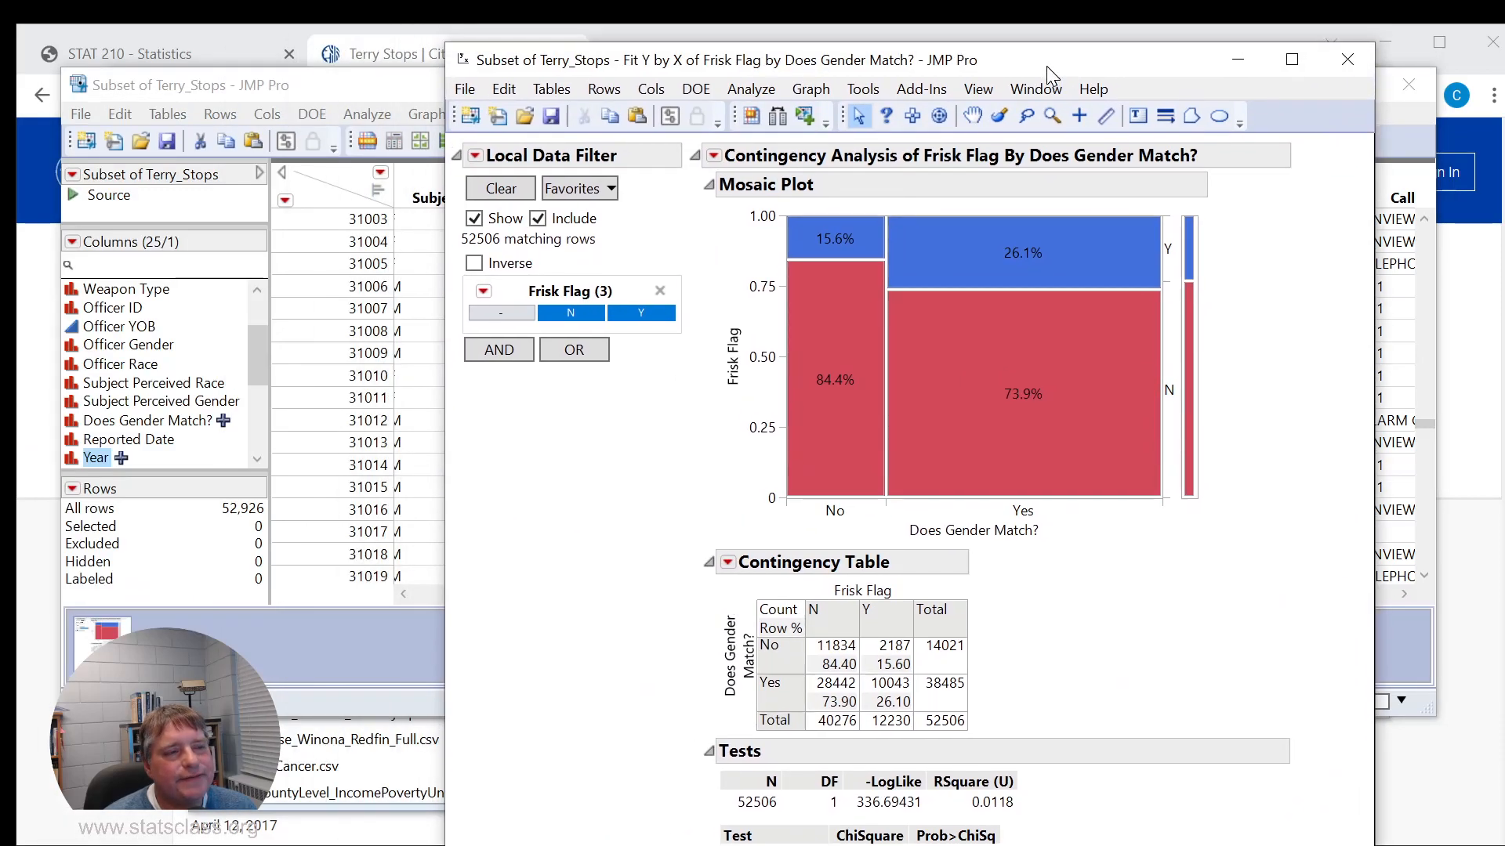
click(498, 350)
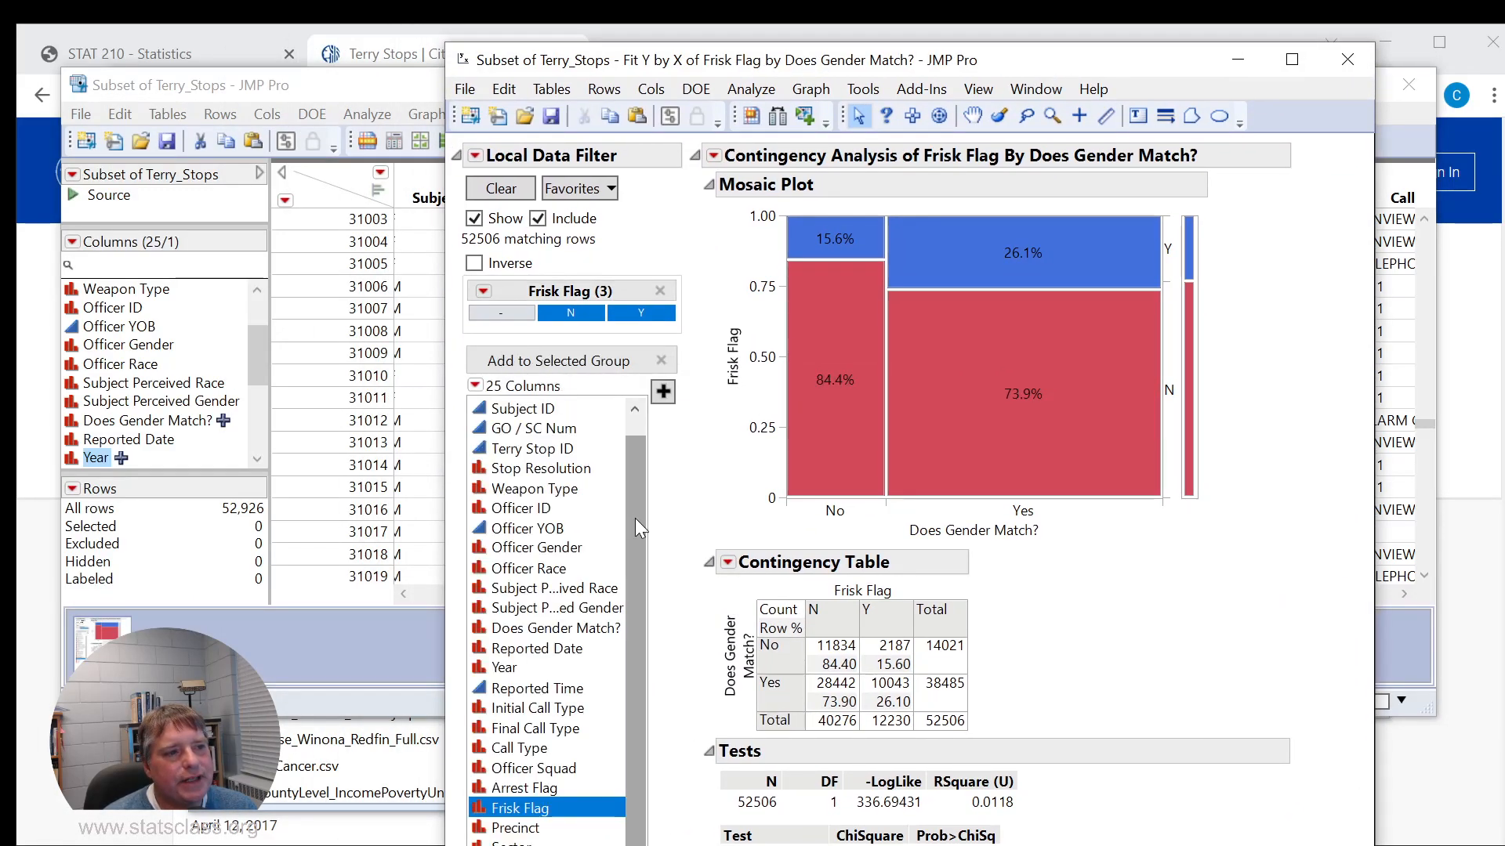
click(502, 671)
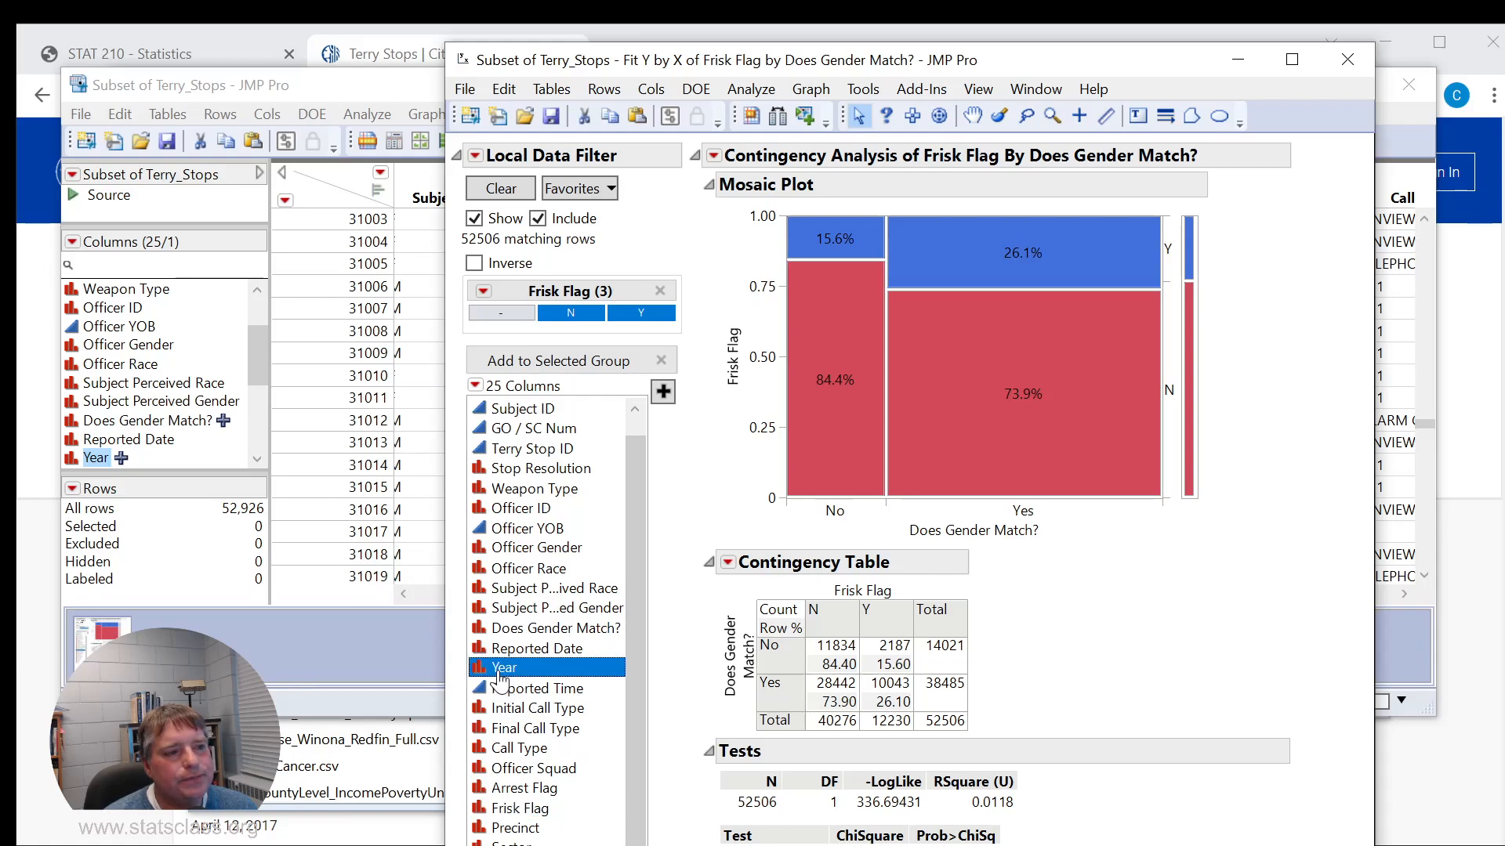
click(663, 392)
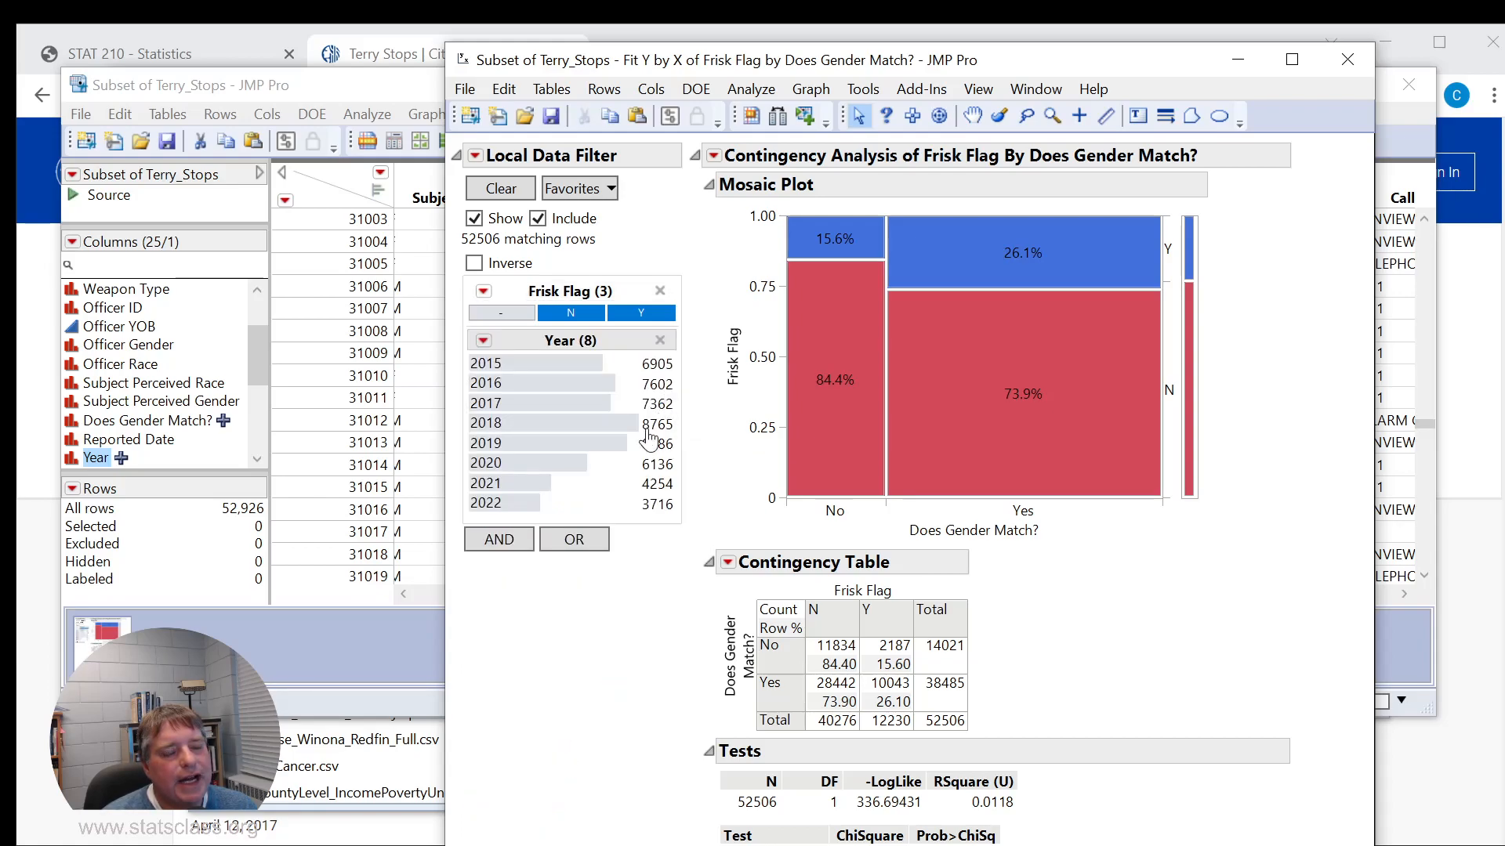
- Filter the contingency report by single years, including 2016 and finally 2019, and switch to the STAT 210 slide in the browser
click(531, 368)
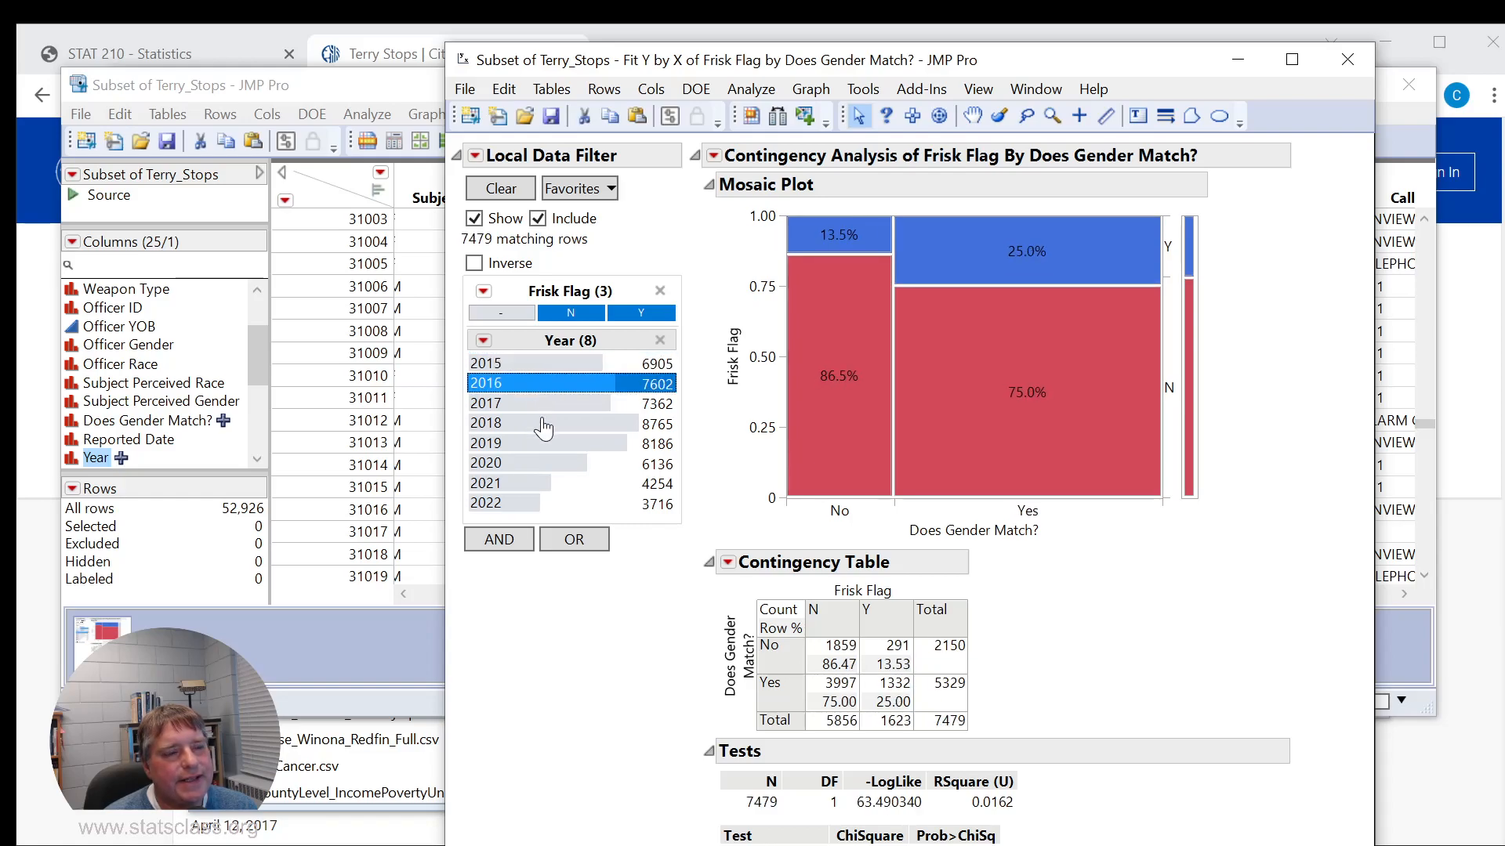
click(534, 444)
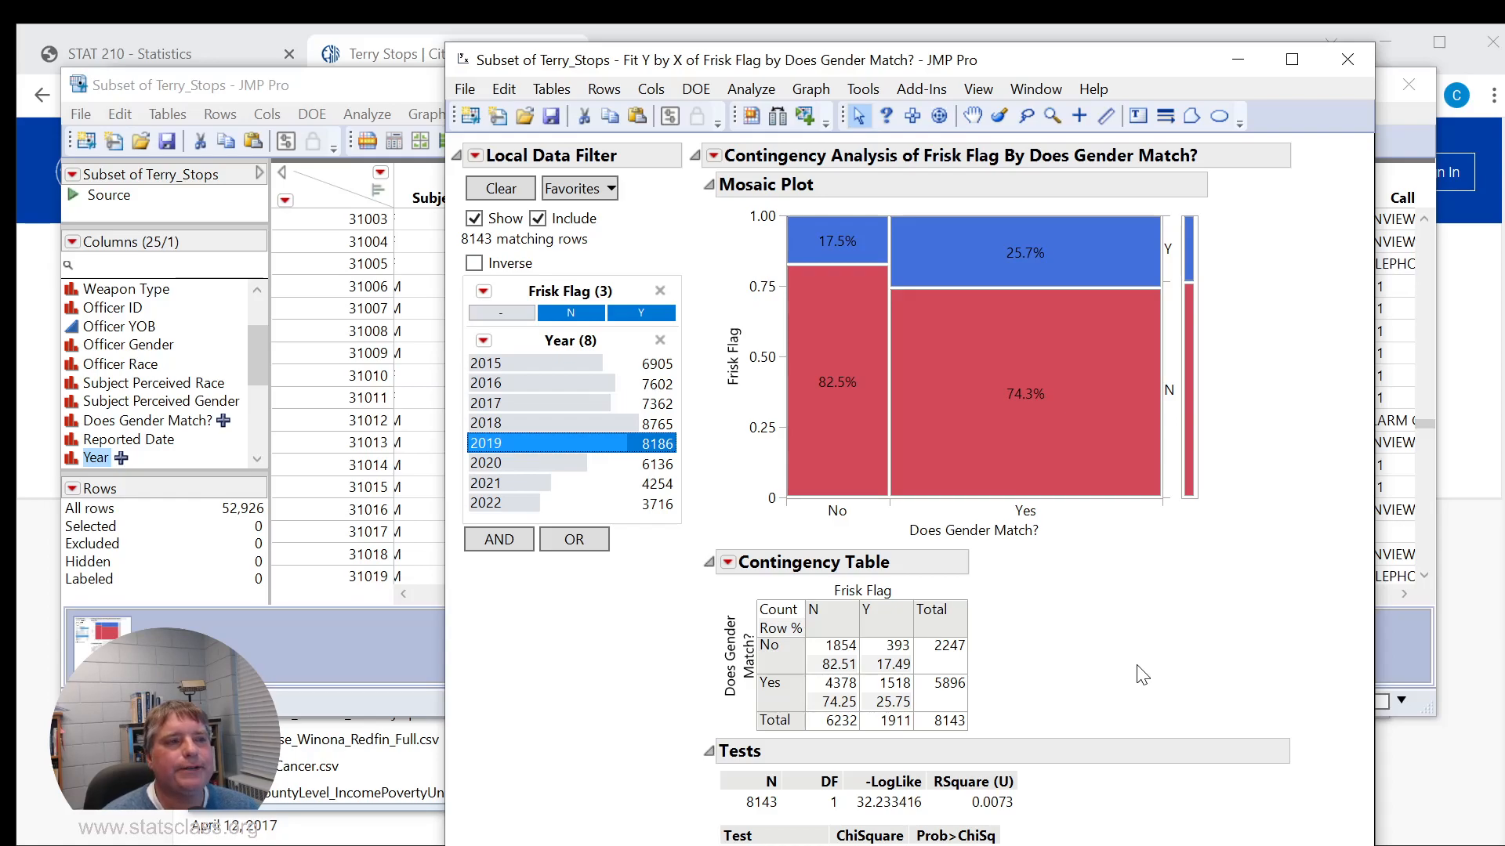
click(233, 56)
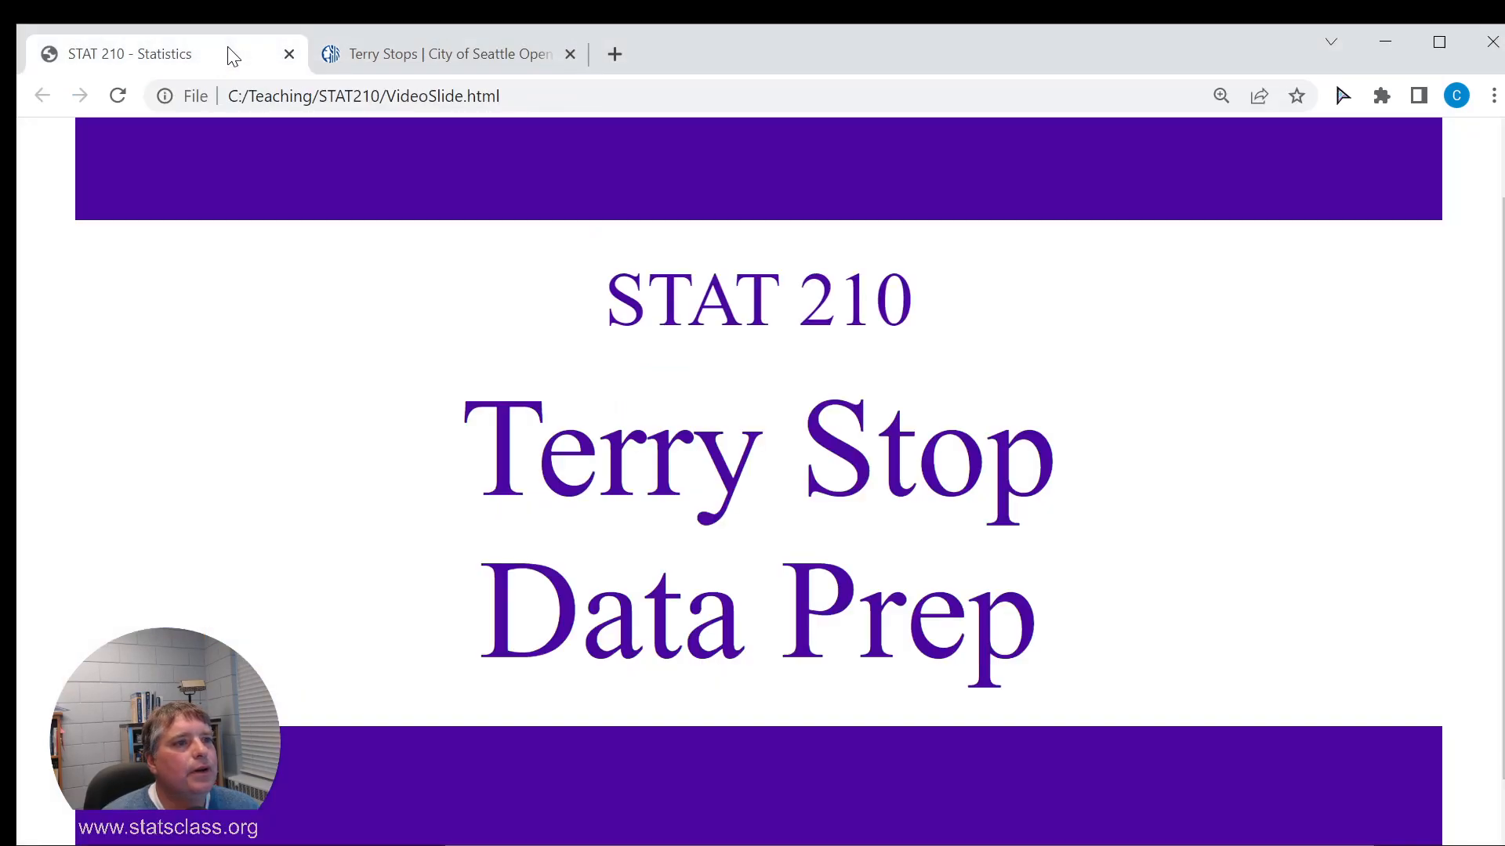